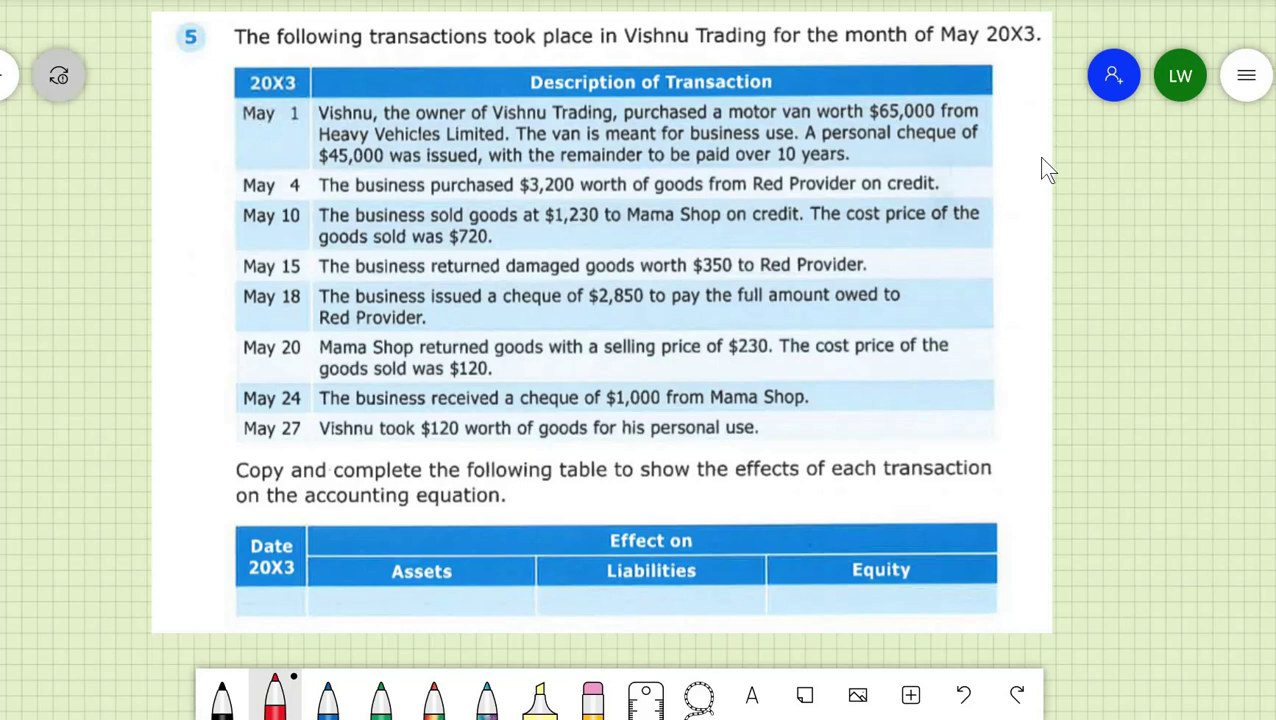
# Switch to the Accounting cycle workbook in Excel and enter "Motor vehicle" with "+ $65,00" on a second line as the May 1 asset effect
pyautogui.hotkey('alt', 'Tab')
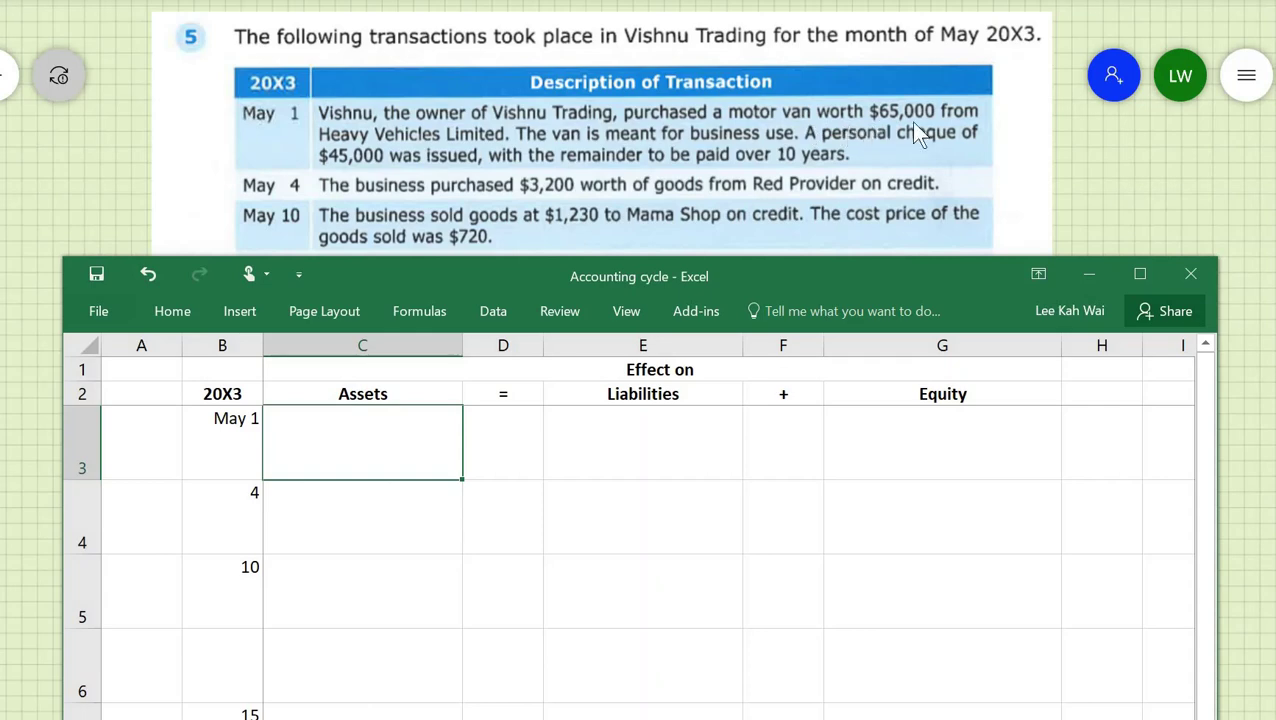
pyautogui.doubleClick(426, 467)
pyautogui.write('Motor vehicle')
pyautogui.hotkey('alt', 'Return')
pyautogui.write('+')
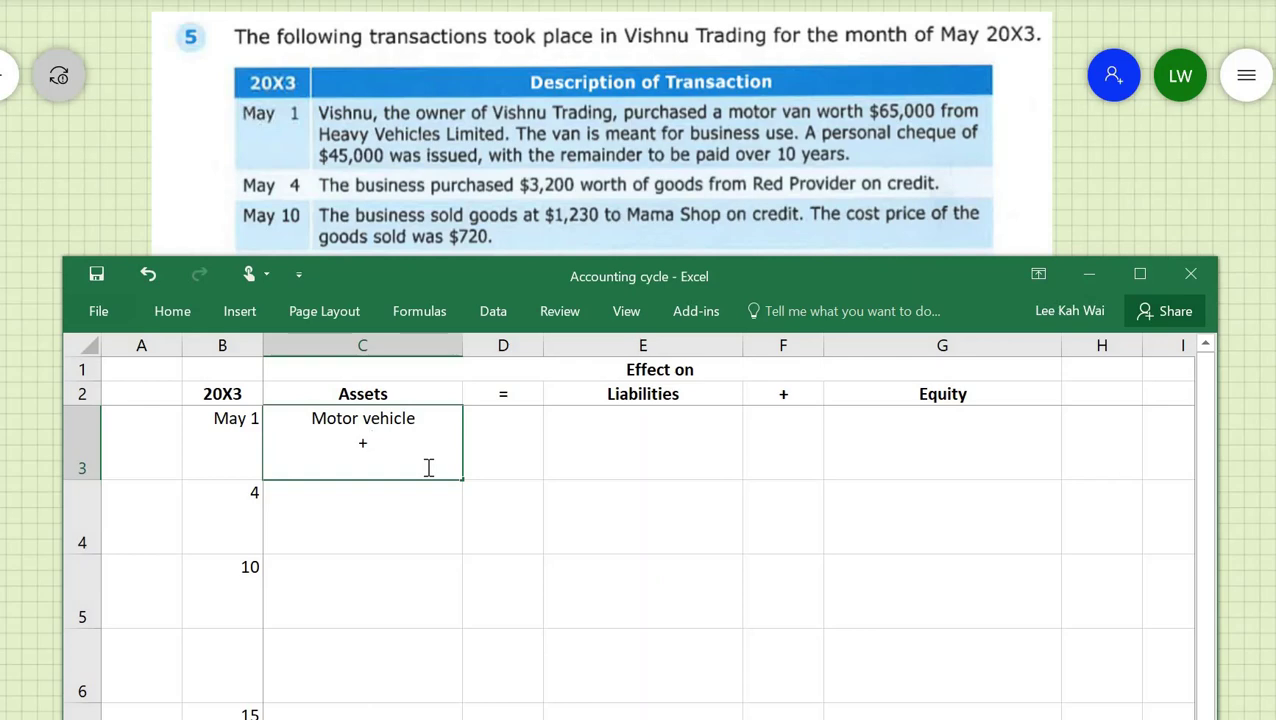
pyautogui.write(' $65,00')
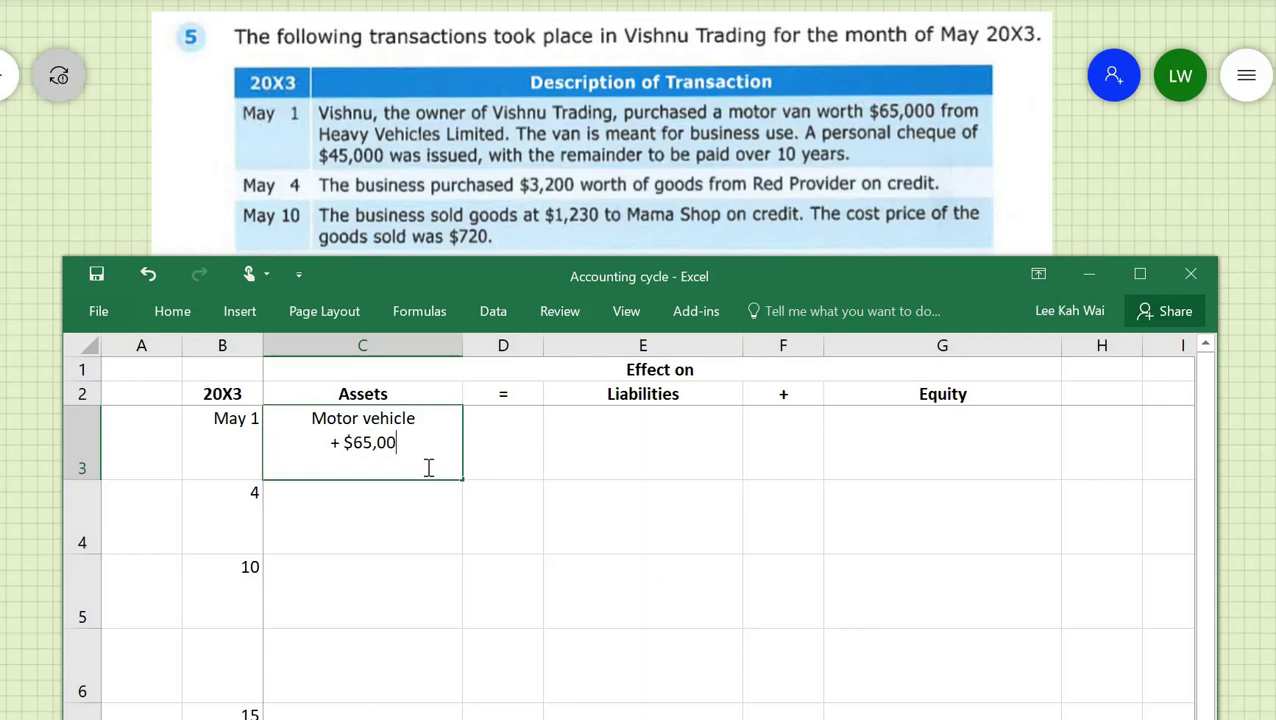
pyautogui.click(567, 440)
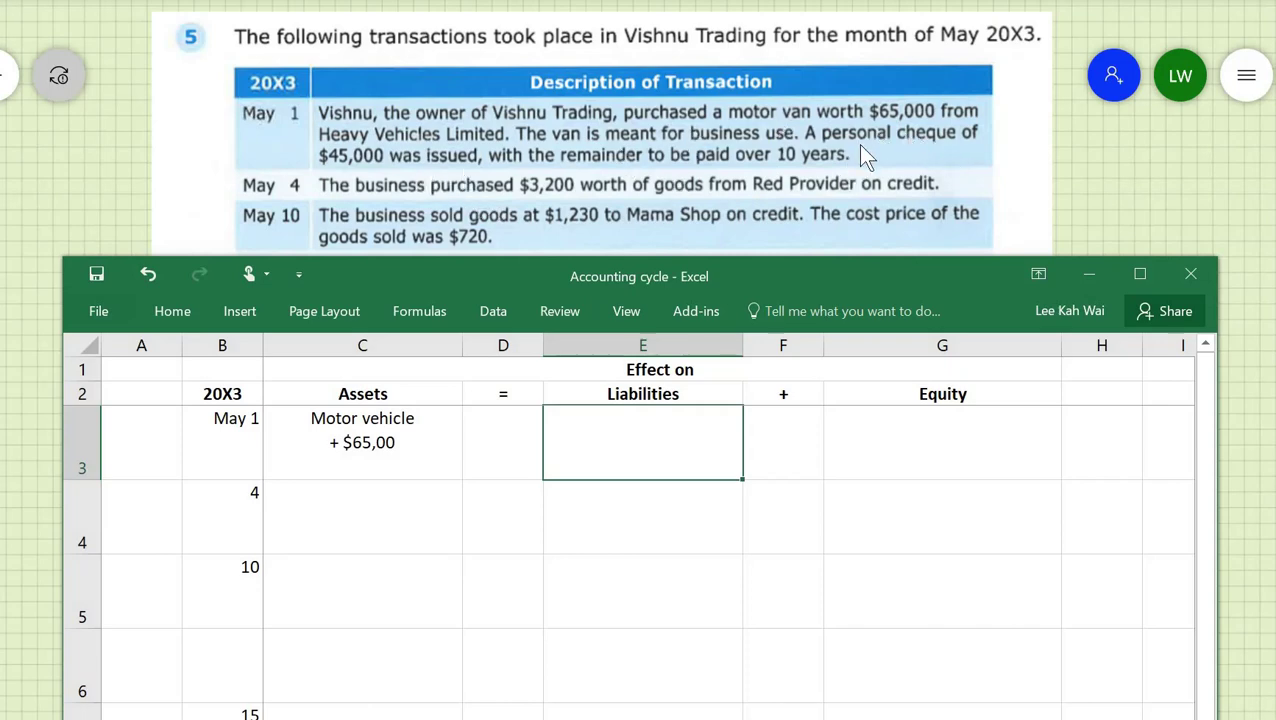
# Enter "Capital" with "+ $45,000" on a second line as the May 1 equity effect
pyautogui.click(942, 456)
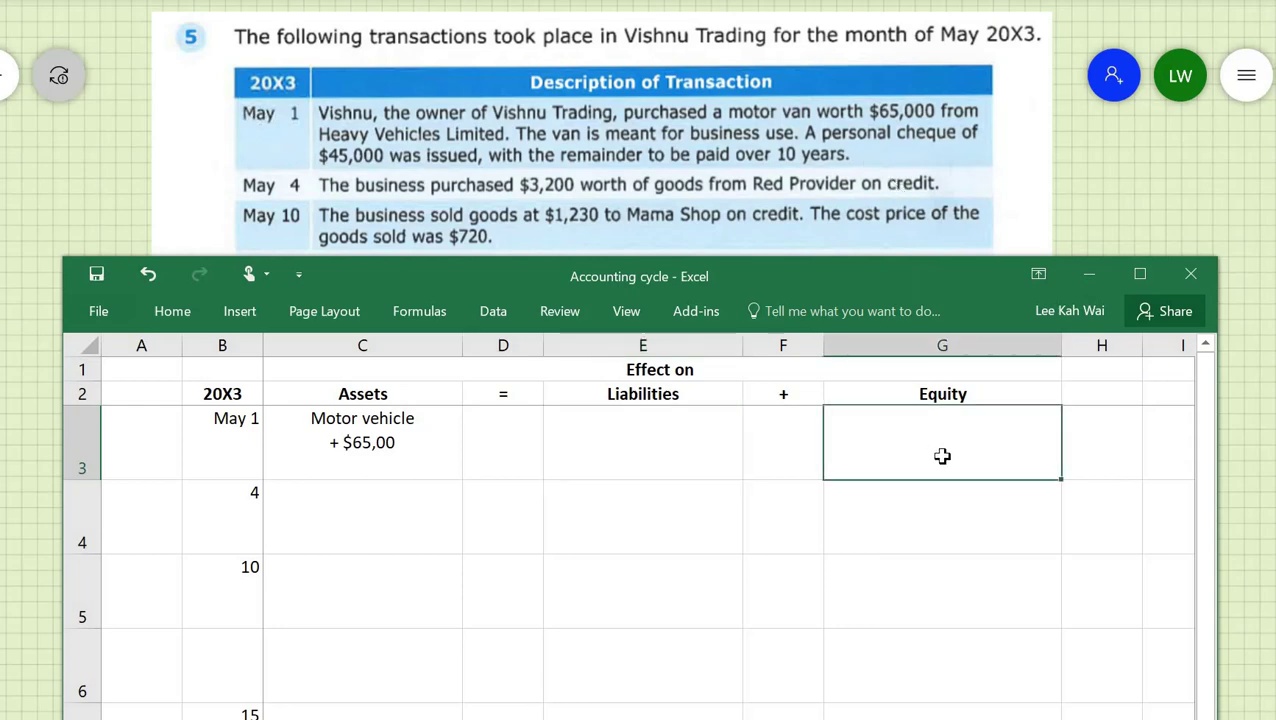
pyautogui.doubleClick(942, 456)
pyautogui.write('Capital')
pyautogui.hotkey('alt', 'Return')
pyautogui.write('+ $')
pyautogui.press('BackSpace')
pyautogui.write('$45,000')
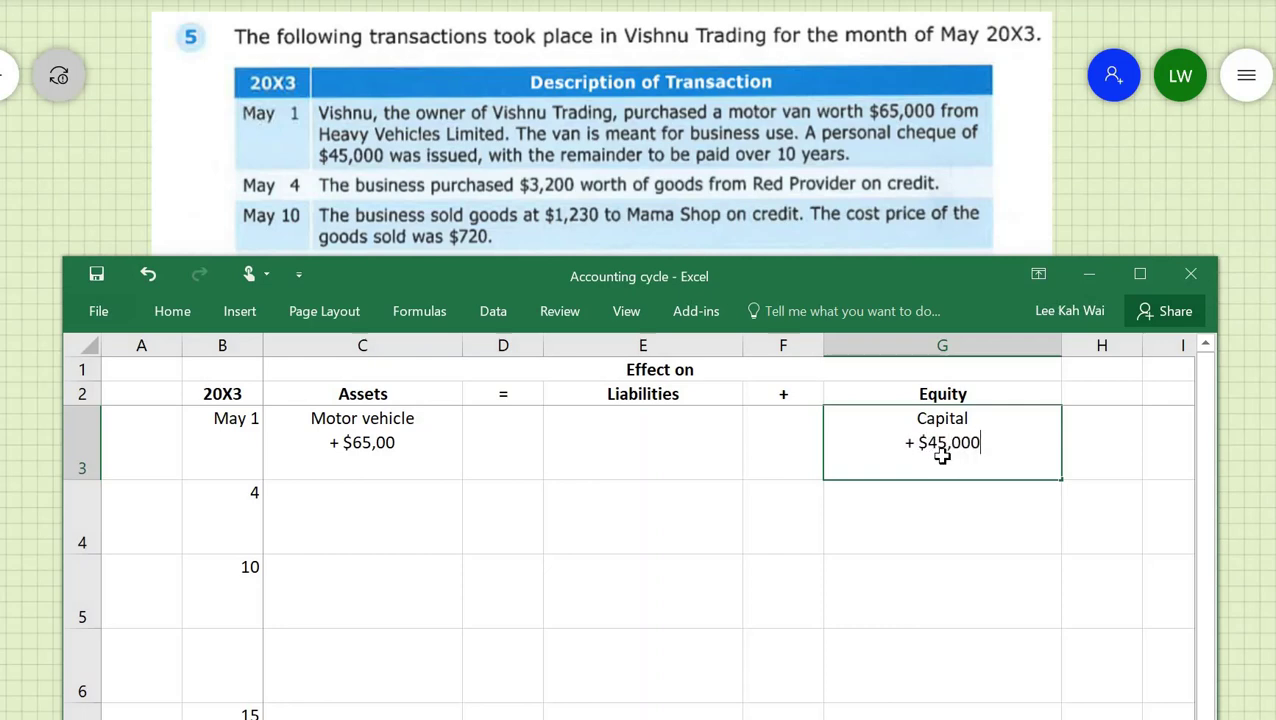
pyautogui.press('Return')
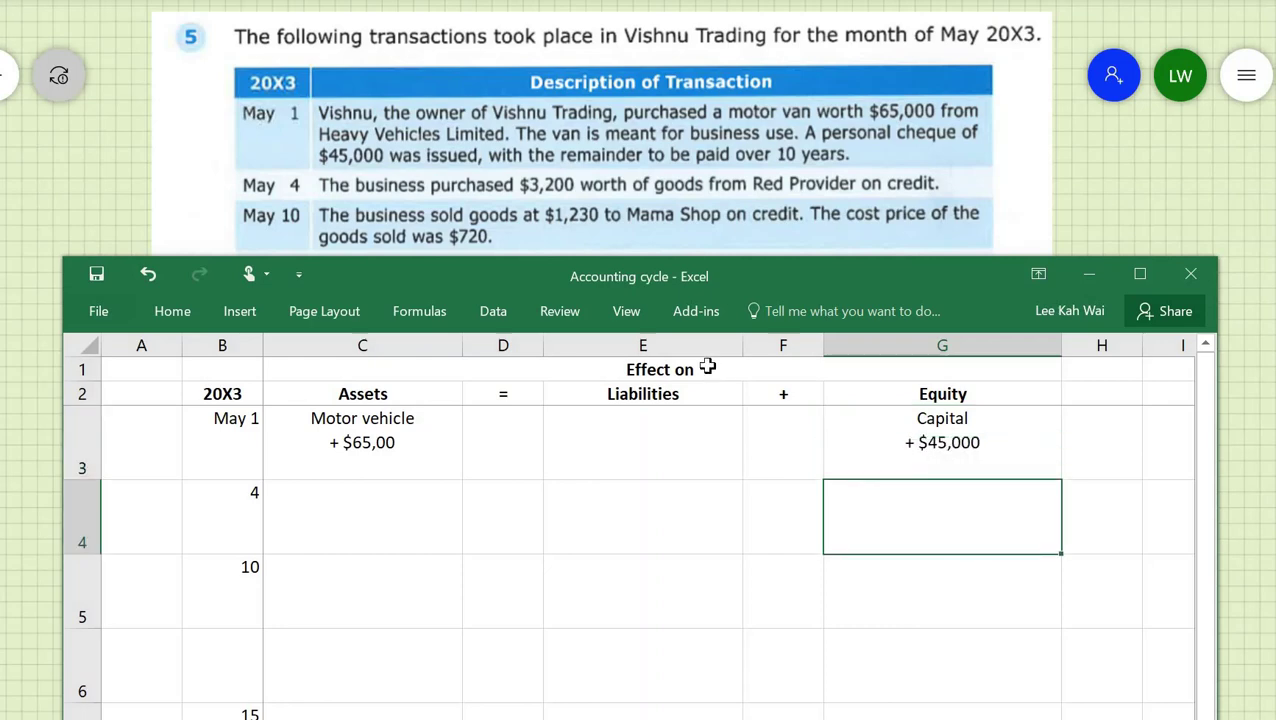
# Enter "Trade payable - Heavy Vehicles Limited" with "+ $20,000" on a new line as the May 1 liability effect
pyautogui.click(691, 438)
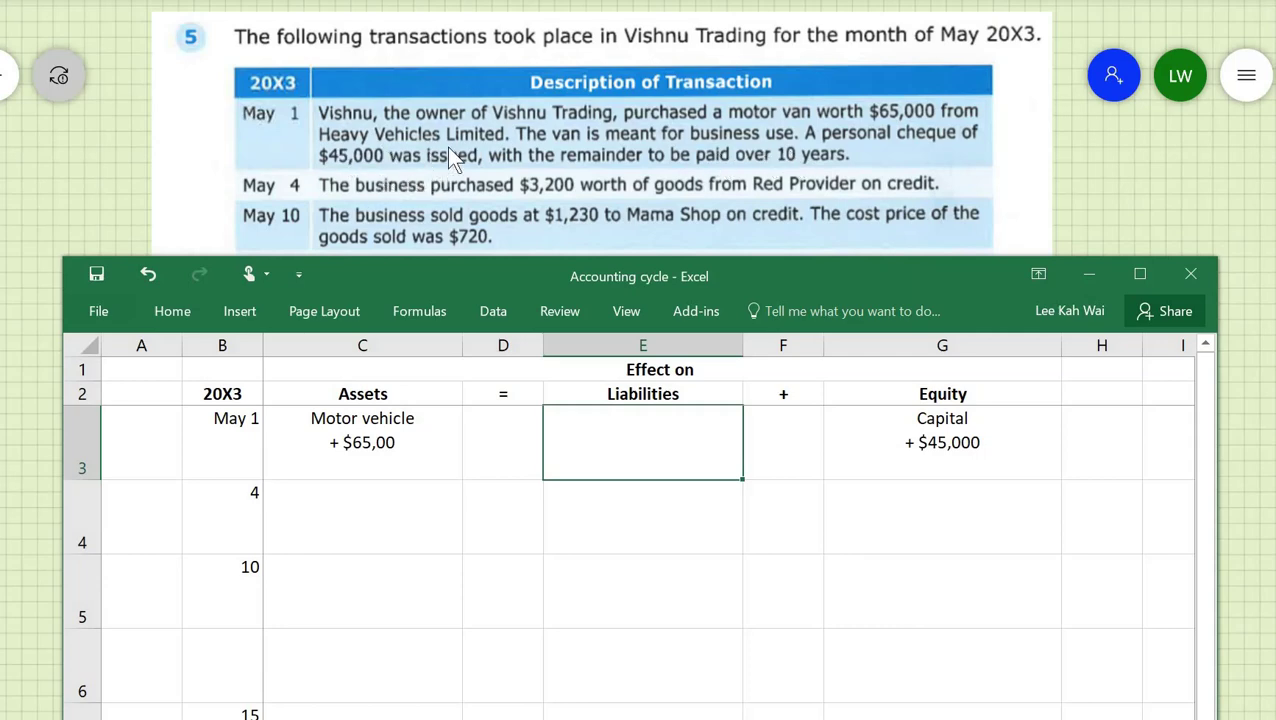
pyautogui.doubleClick(640, 459)
pyautogui.write('Trade')
pyautogui.write(' pay')
pyautogui.write('a')
pyautogui.press('BackSpace')
pyautogui.write('yable -')
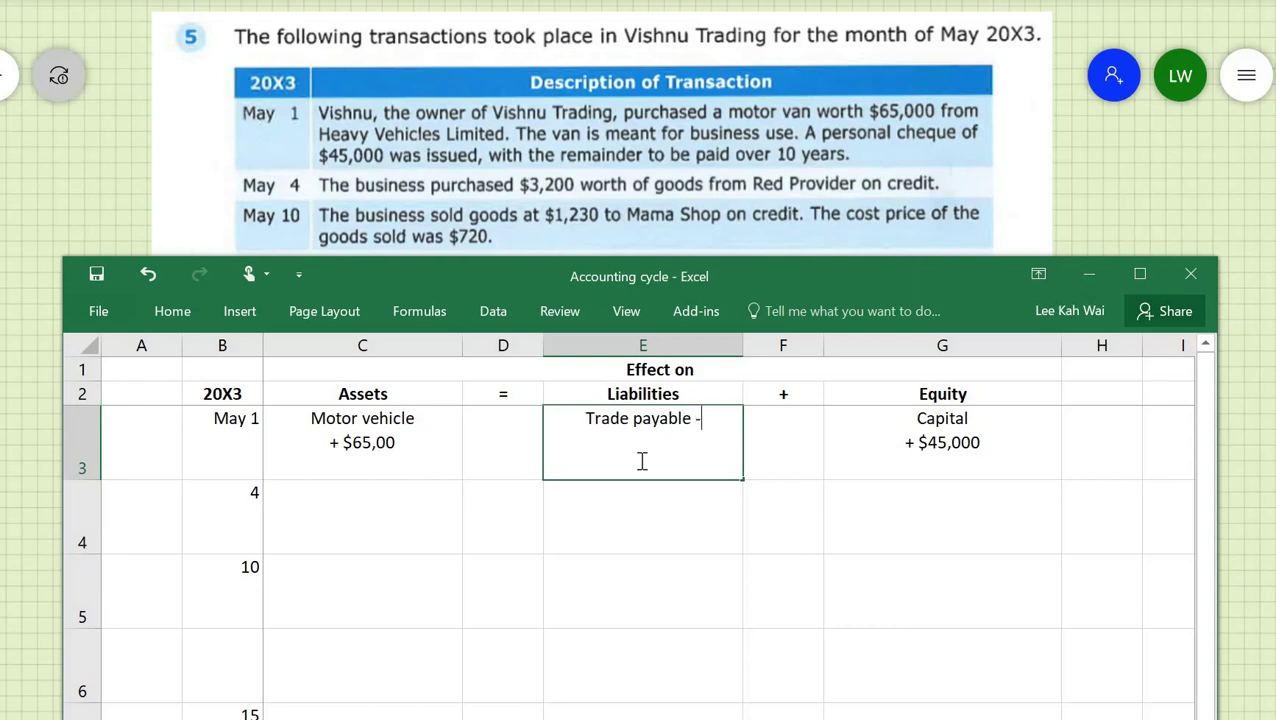
pyautogui.write(' Hea')
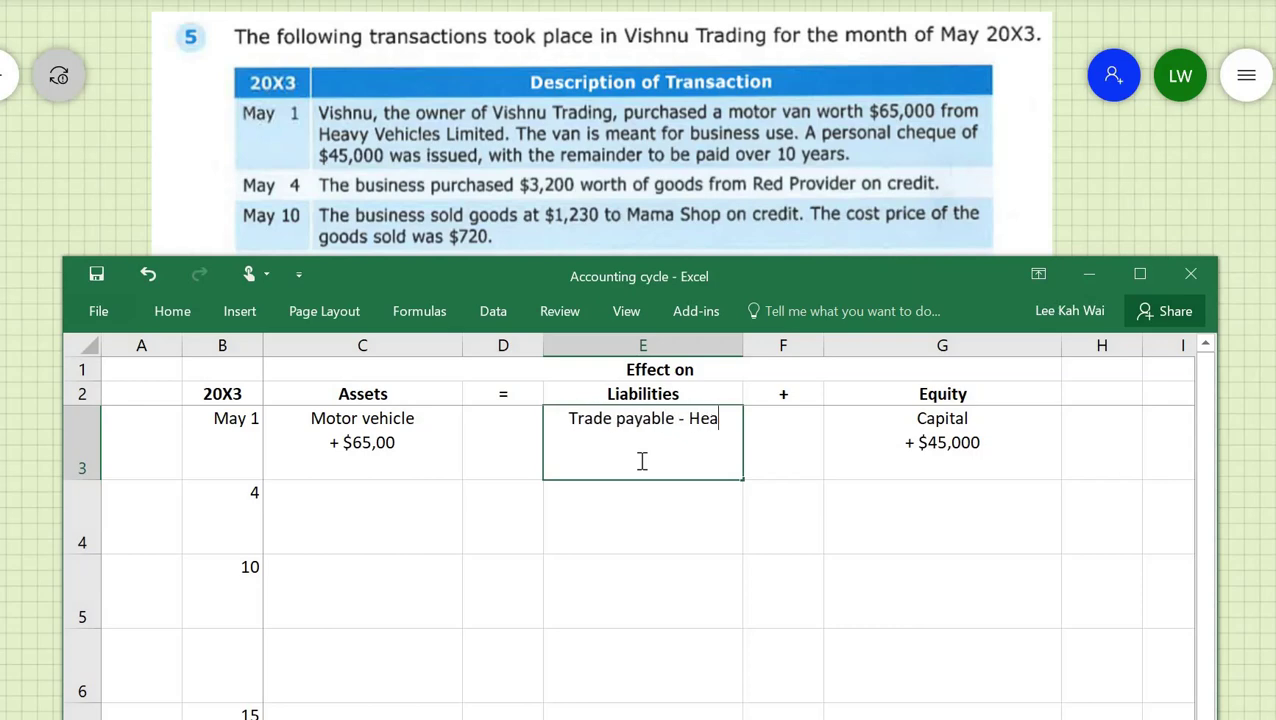
pyautogui.write('vy Vehicl')
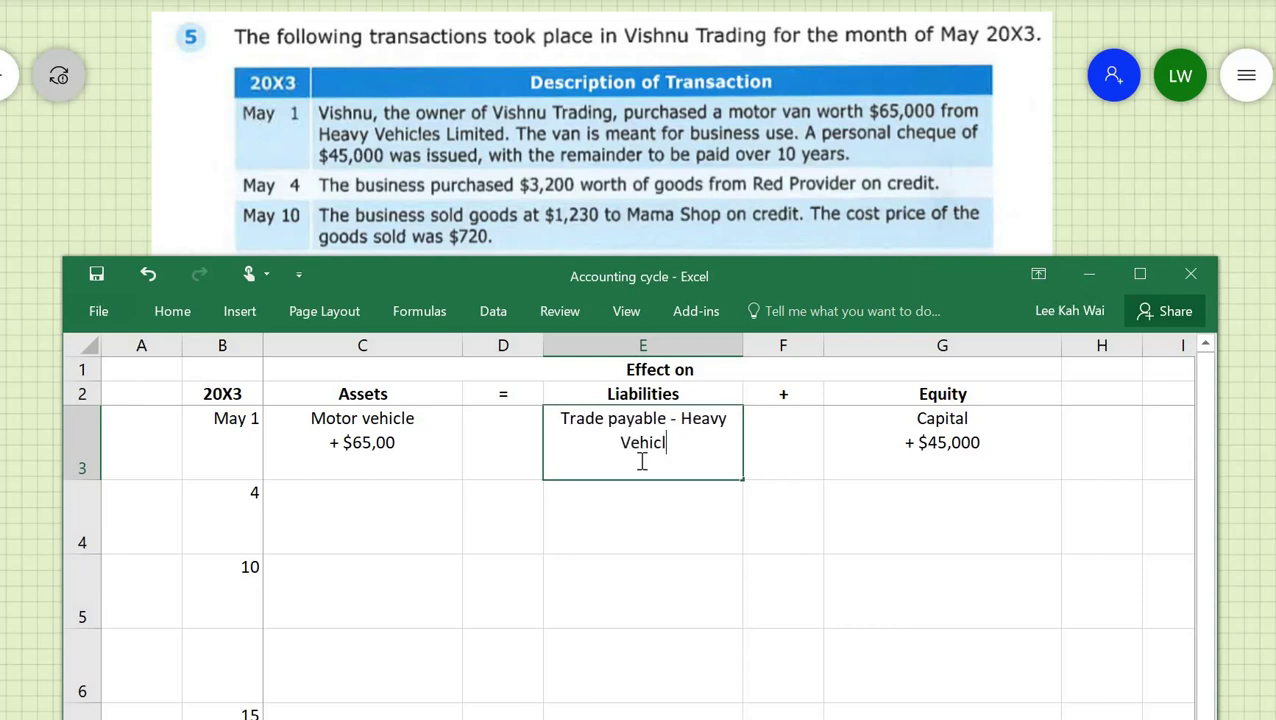
pyautogui.write('es Limited')
pyautogui.hotkey('alt', 'Return')
pyautogui.write('+ ')
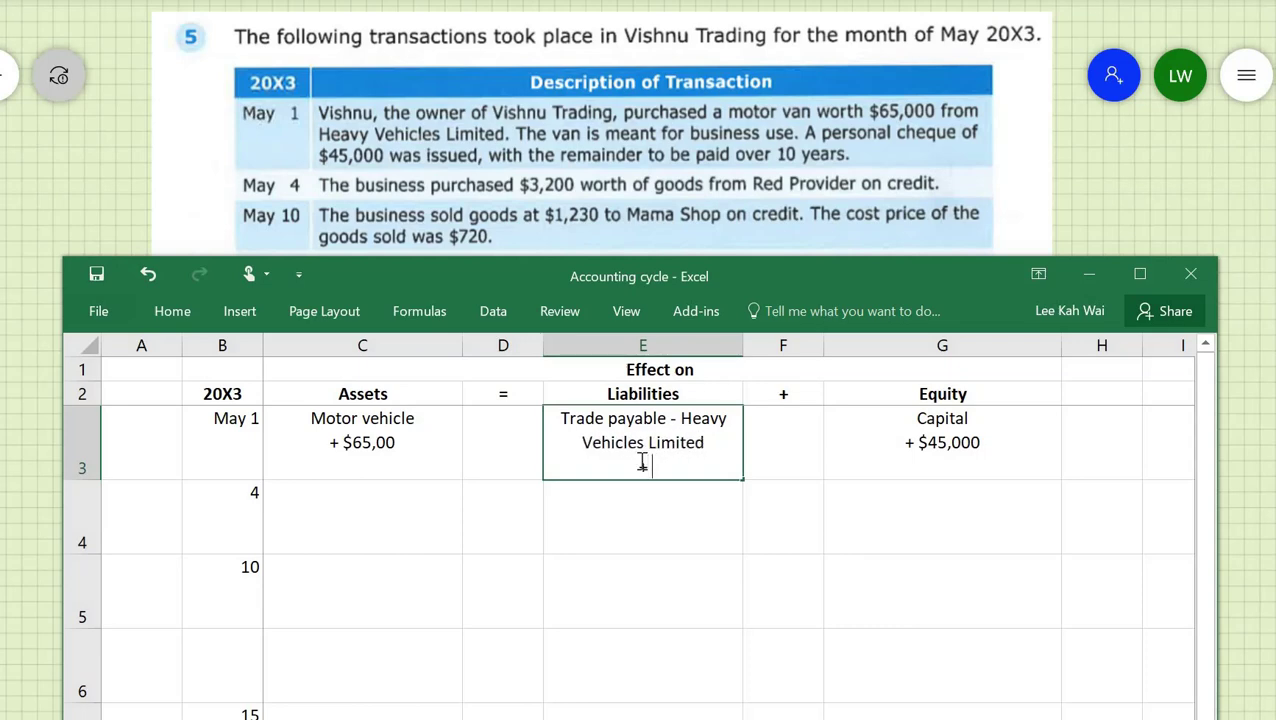
pyautogui.write('$20,000')
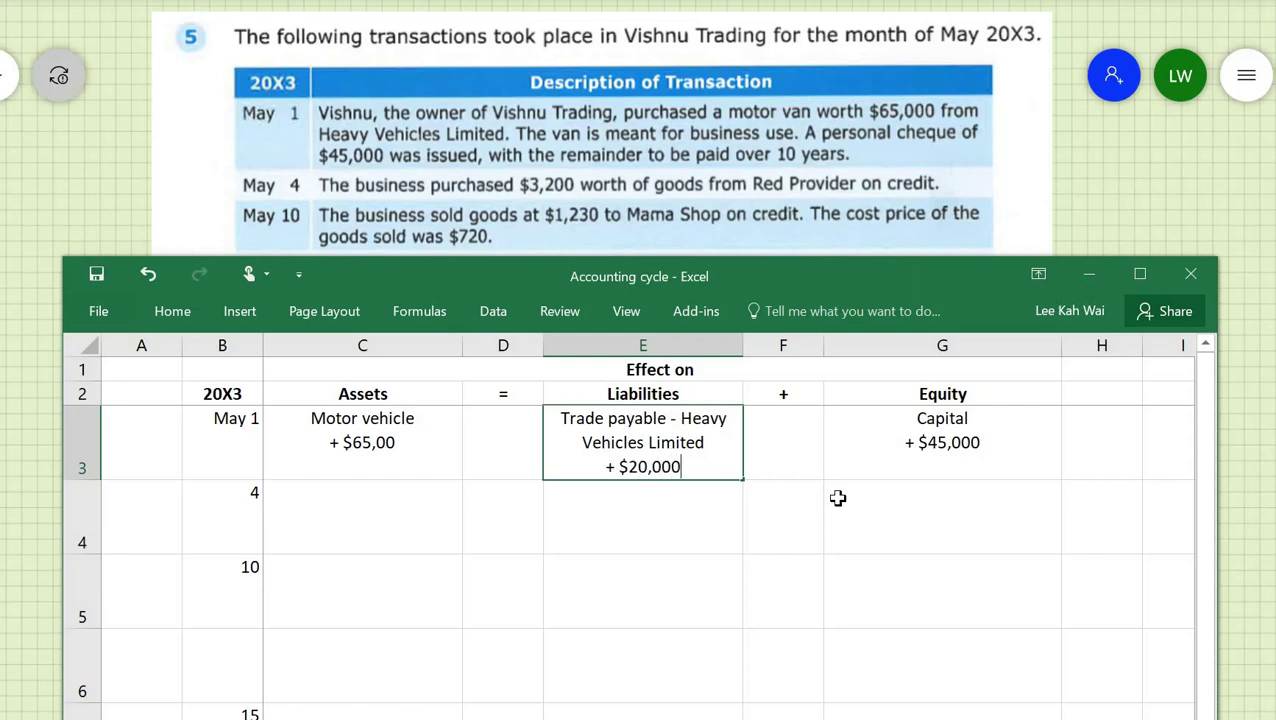
pyautogui.press('Return')
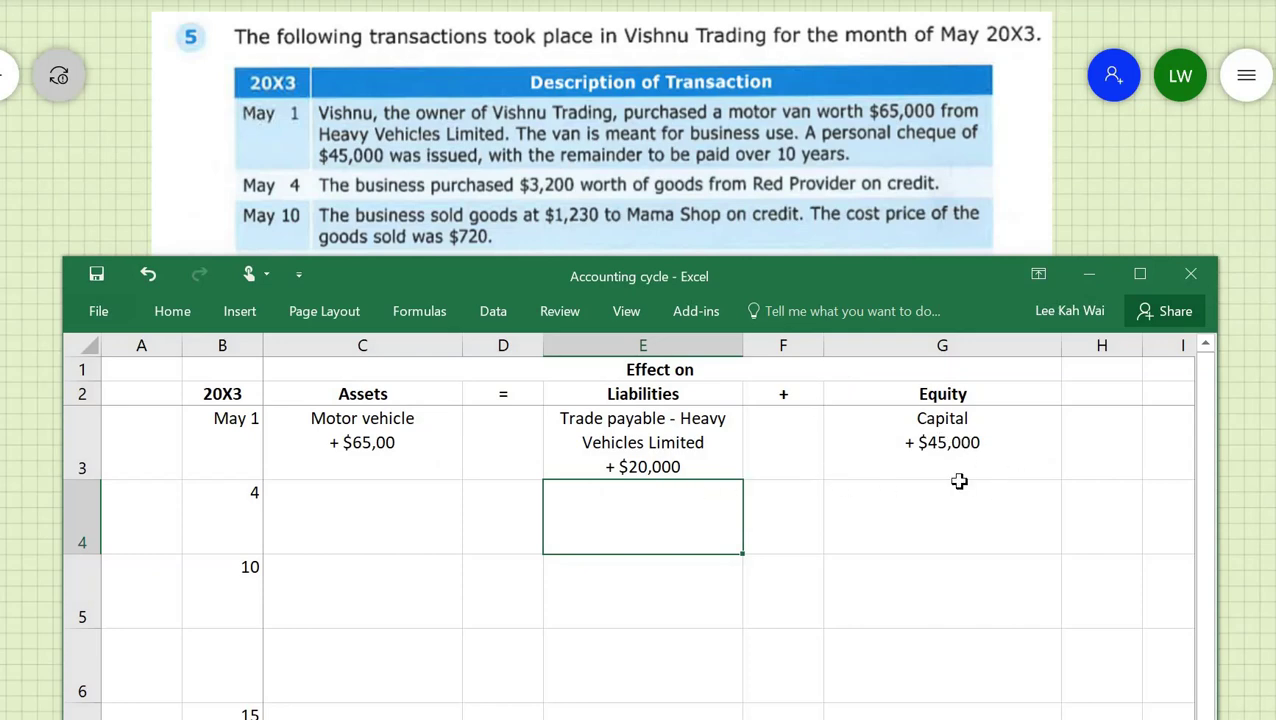
# Enter "Inventory" with "+ $3,200" on a second line as the May 4 asset effect
pyautogui.click(433, 545)
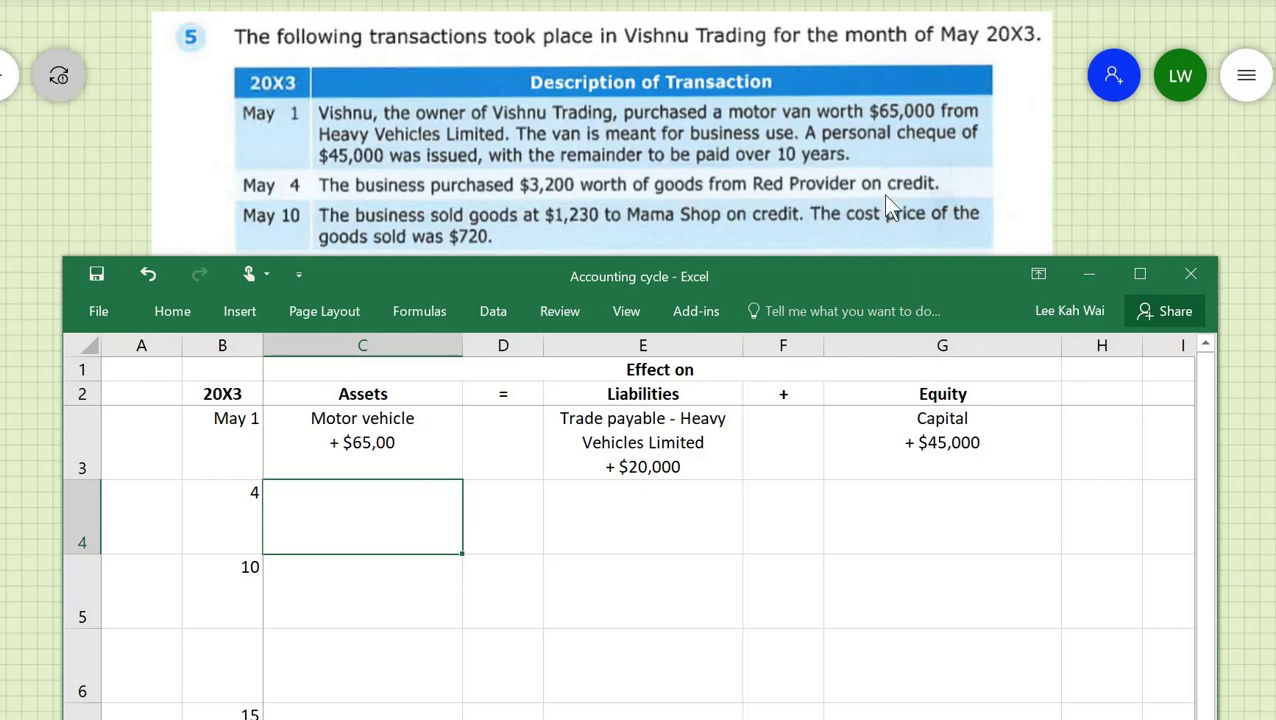
pyautogui.doubleClick(415, 516)
pyautogui.write('Inventory')
pyautogui.hotkey('alt', 'Return')
pyautogui.write('+ ')
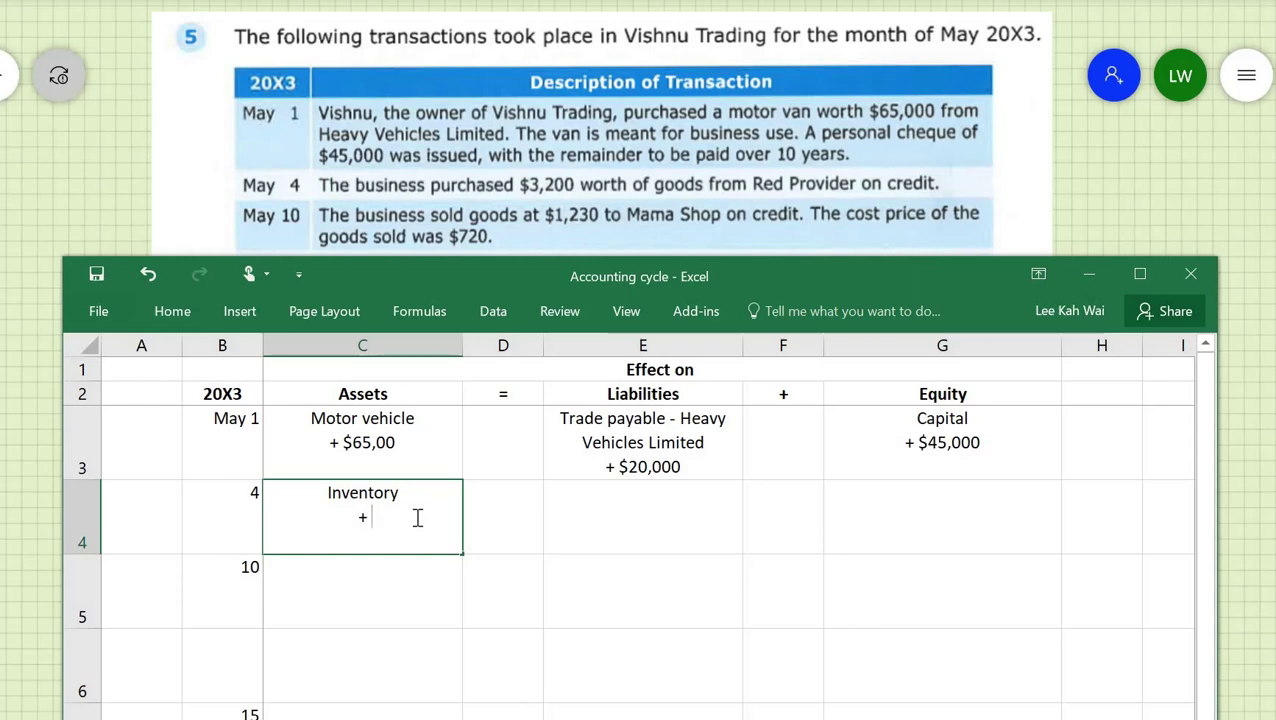
pyautogui.write('$3,200')
pyautogui.press('Tab')
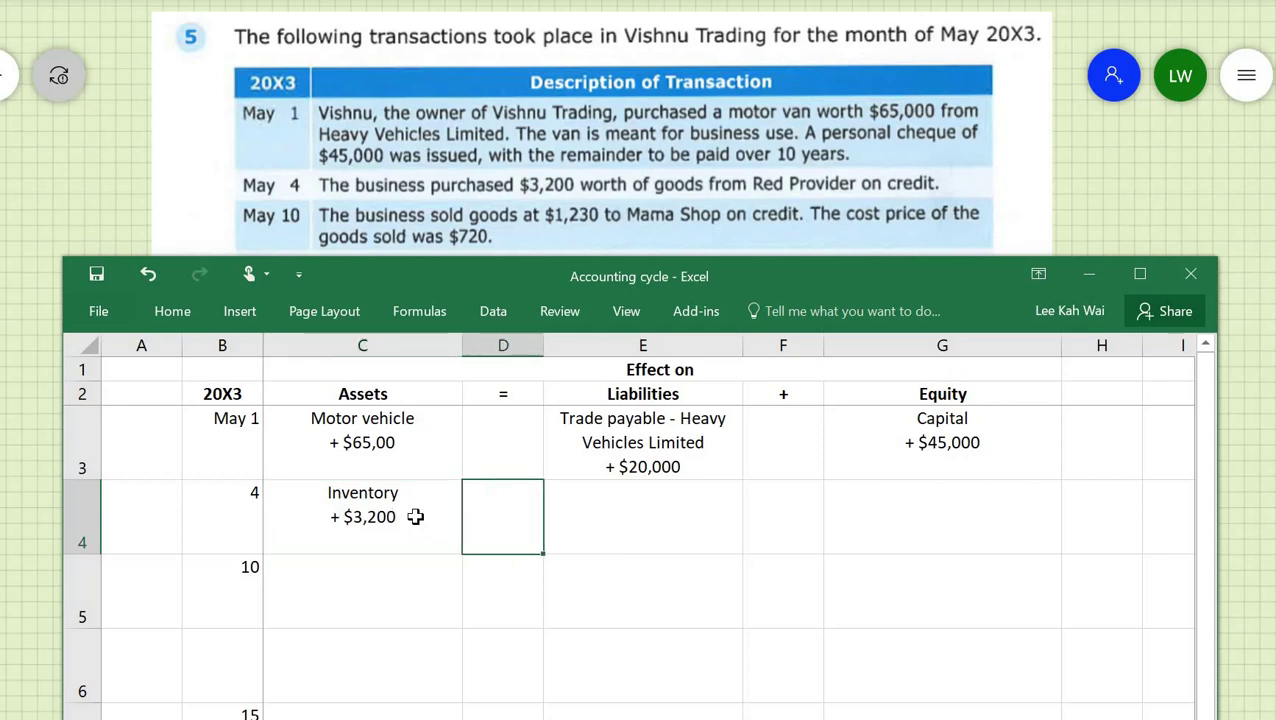
# Enter "Trade payable - Red Provider" with "+ $3,200" on a new line as the May 4 liability effect
pyautogui.click(603, 530)
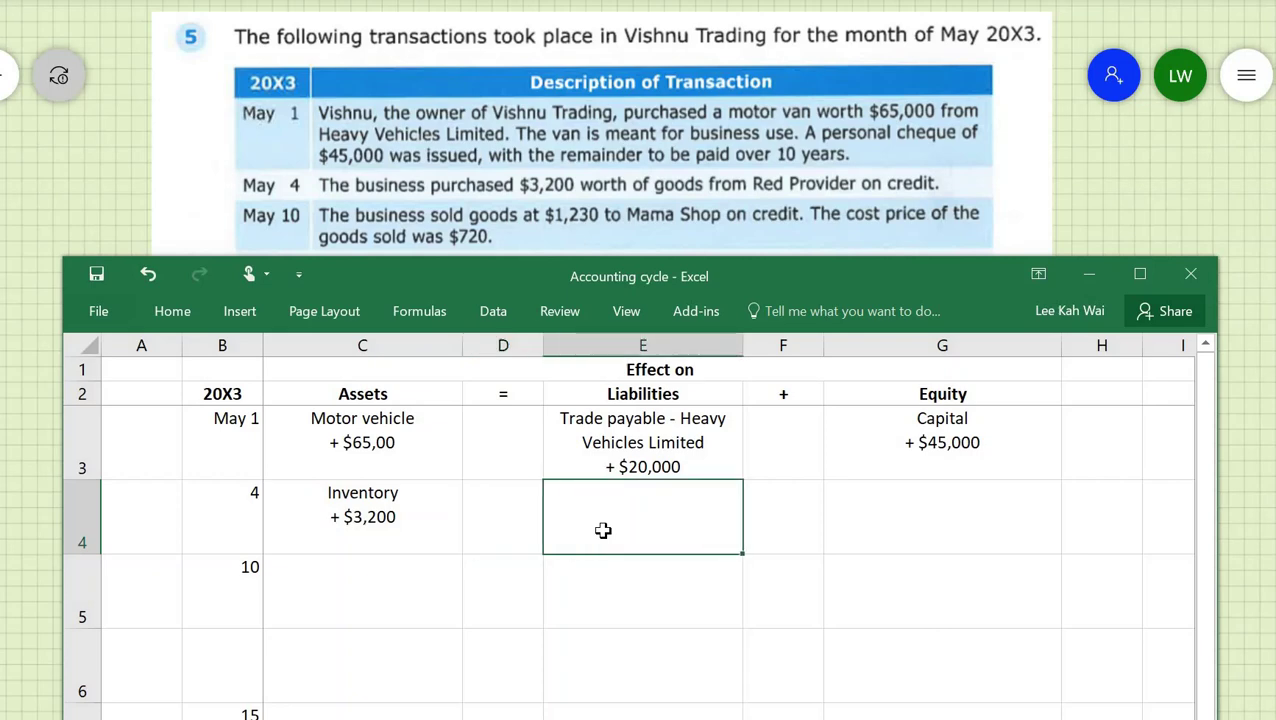
pyautogui.doubleClick(603, 530)
pyautogui.write('Trade pay')
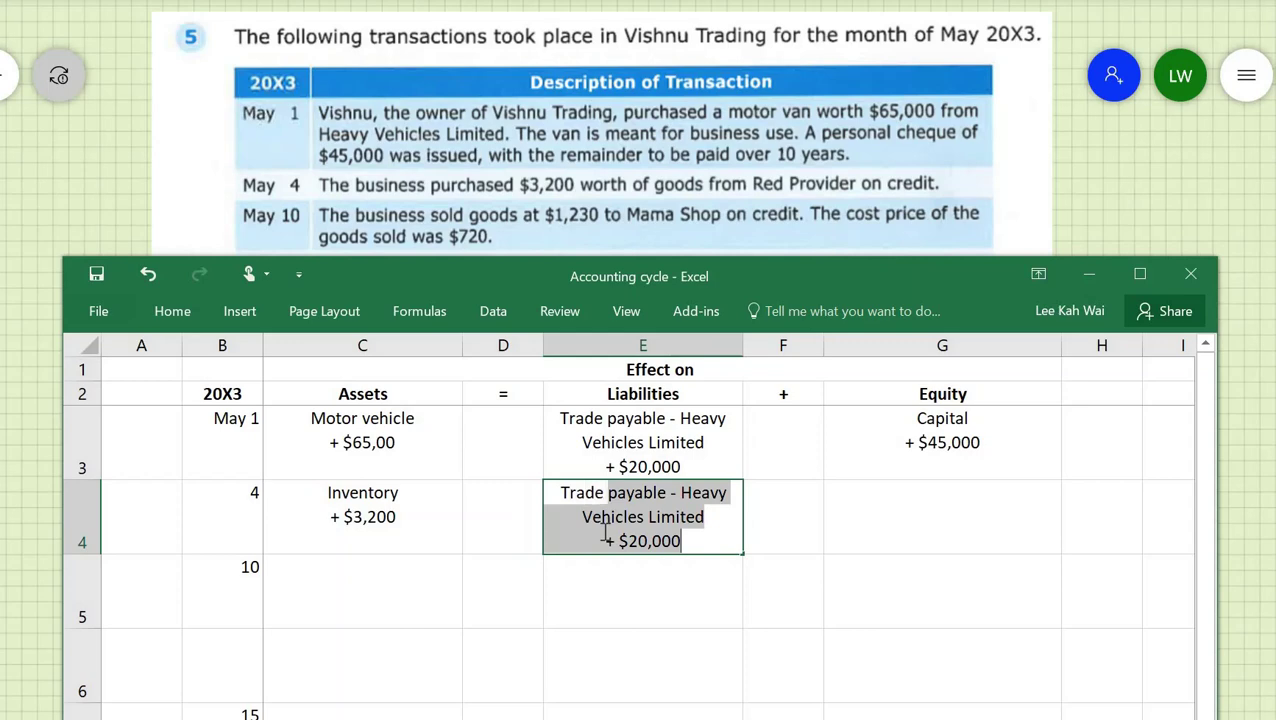
pyautogui.write('able - ')
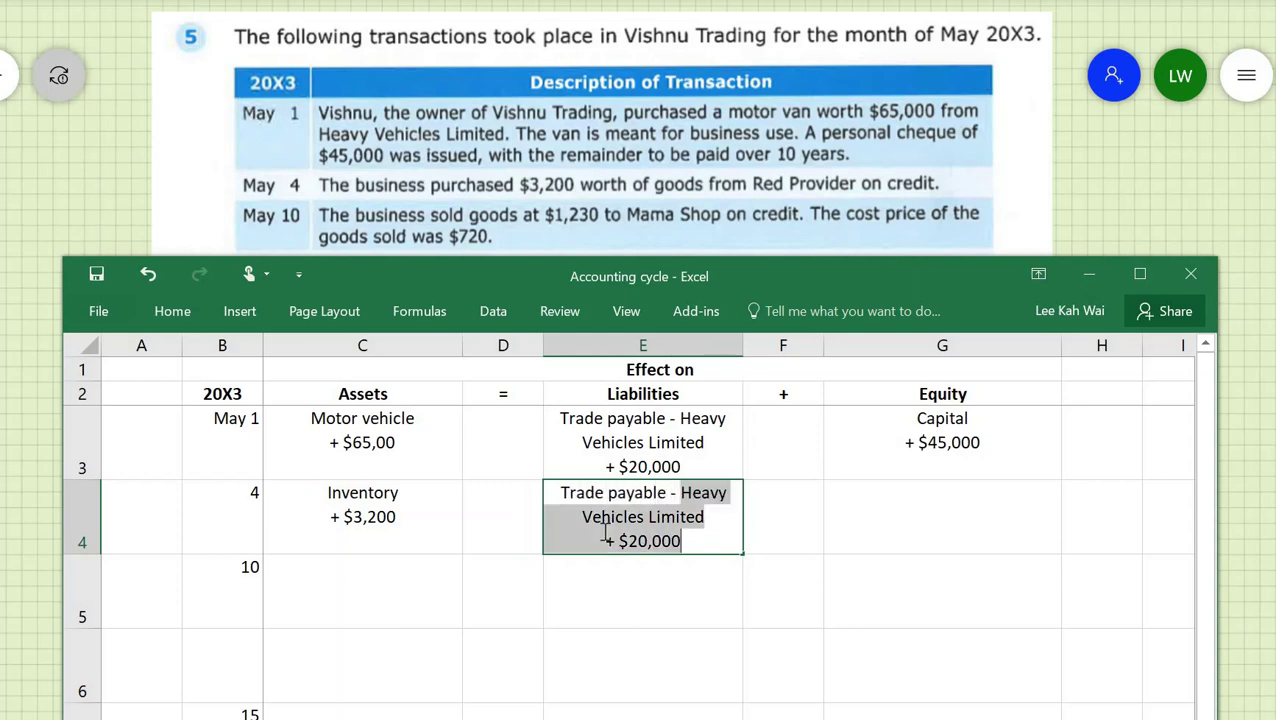
pyautogui.write('Red ')
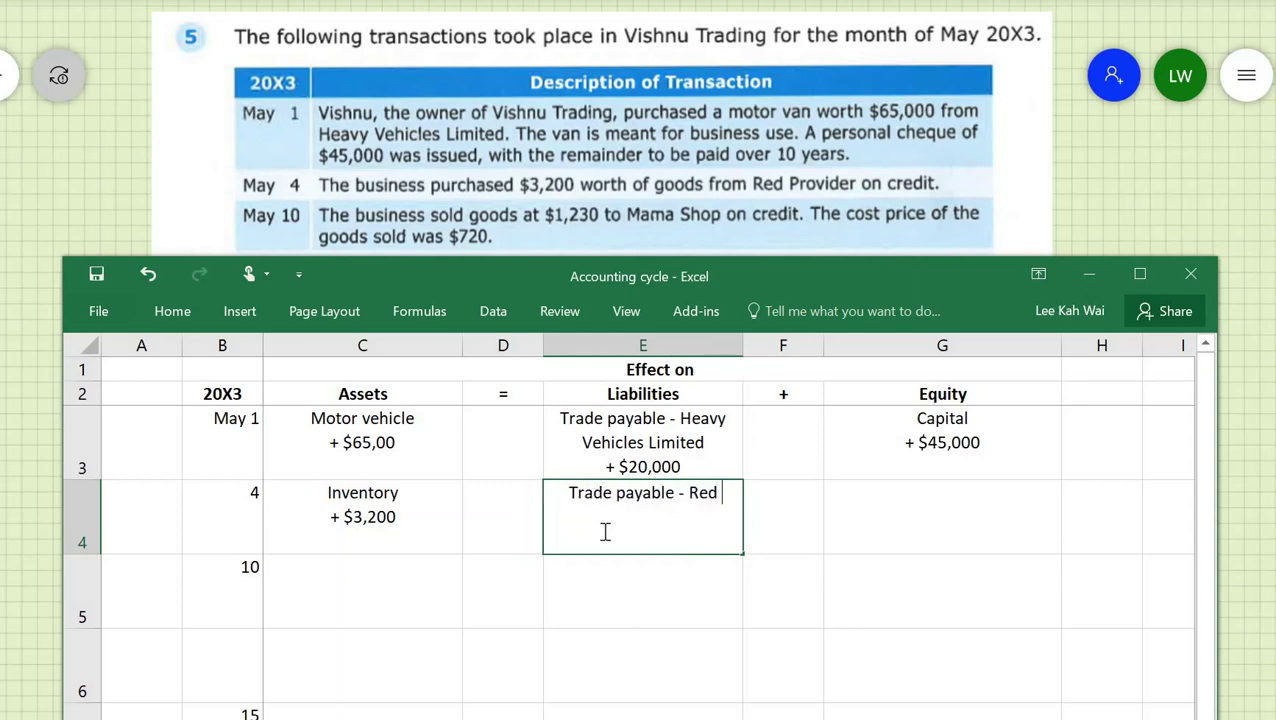
pyautogui.write('Provider')
pyautogui.hotkey('alt', 'Return')
pyautogui.write('+ $3,200')
pyautogui.press('Tab')
# Enter "No effect" as the equity effect of the May 4 transaction
pyautogui.press('Tab')
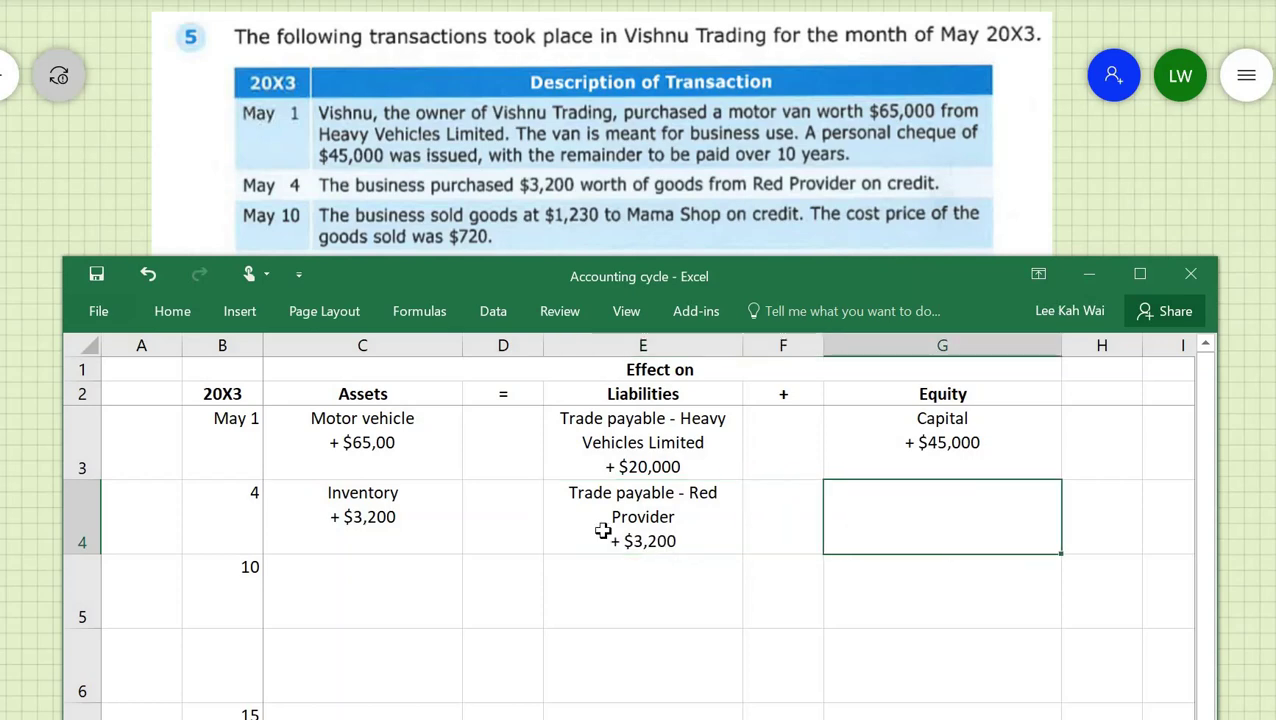
pyautogui.write('No effect')
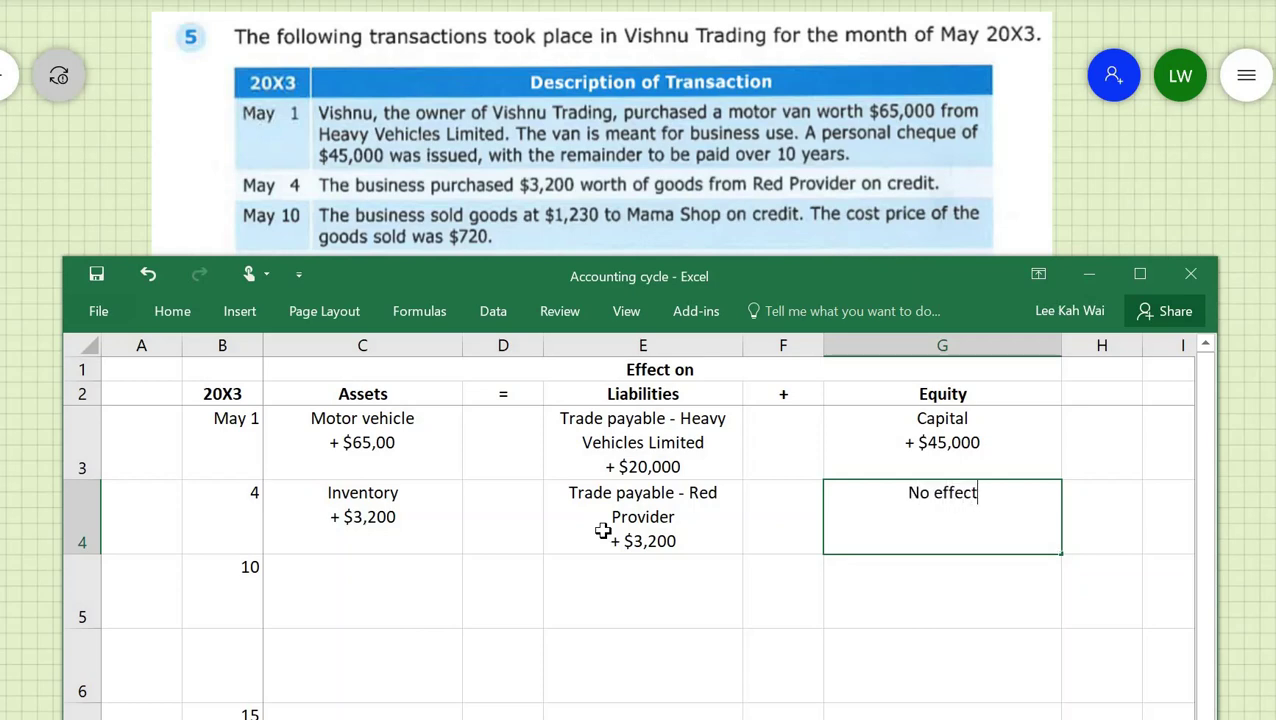
pyautogui.press('Return')
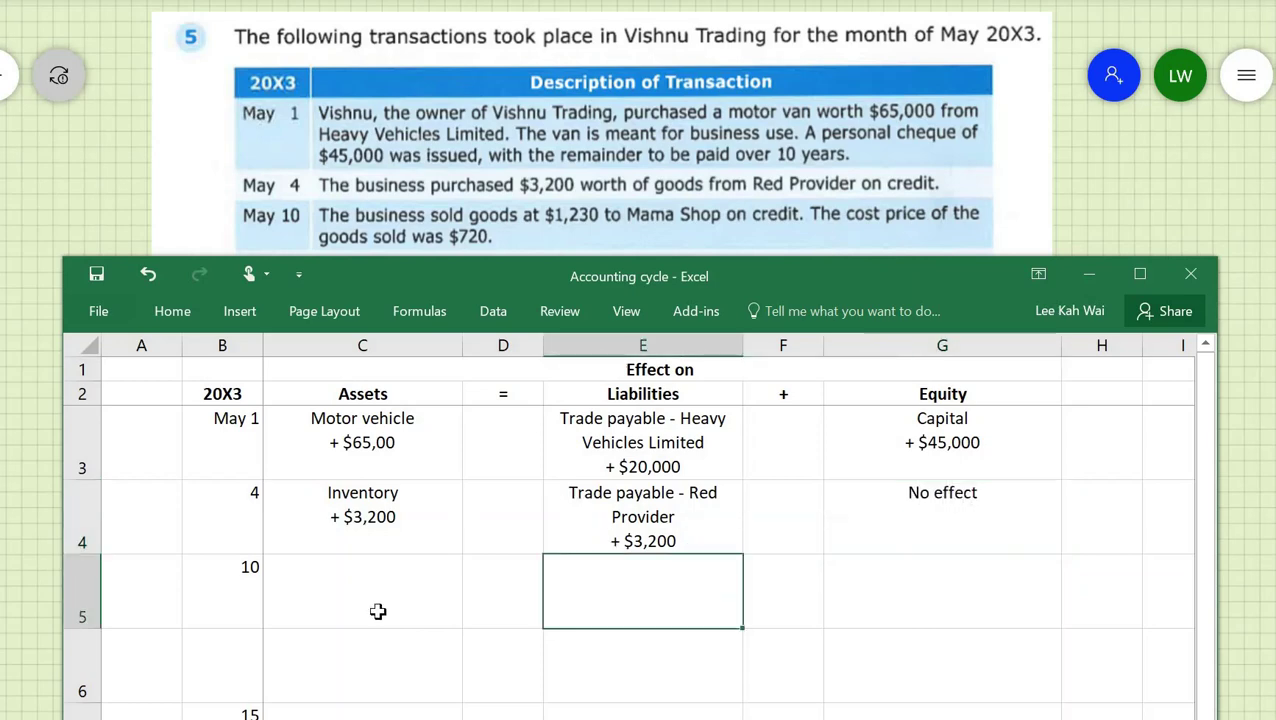
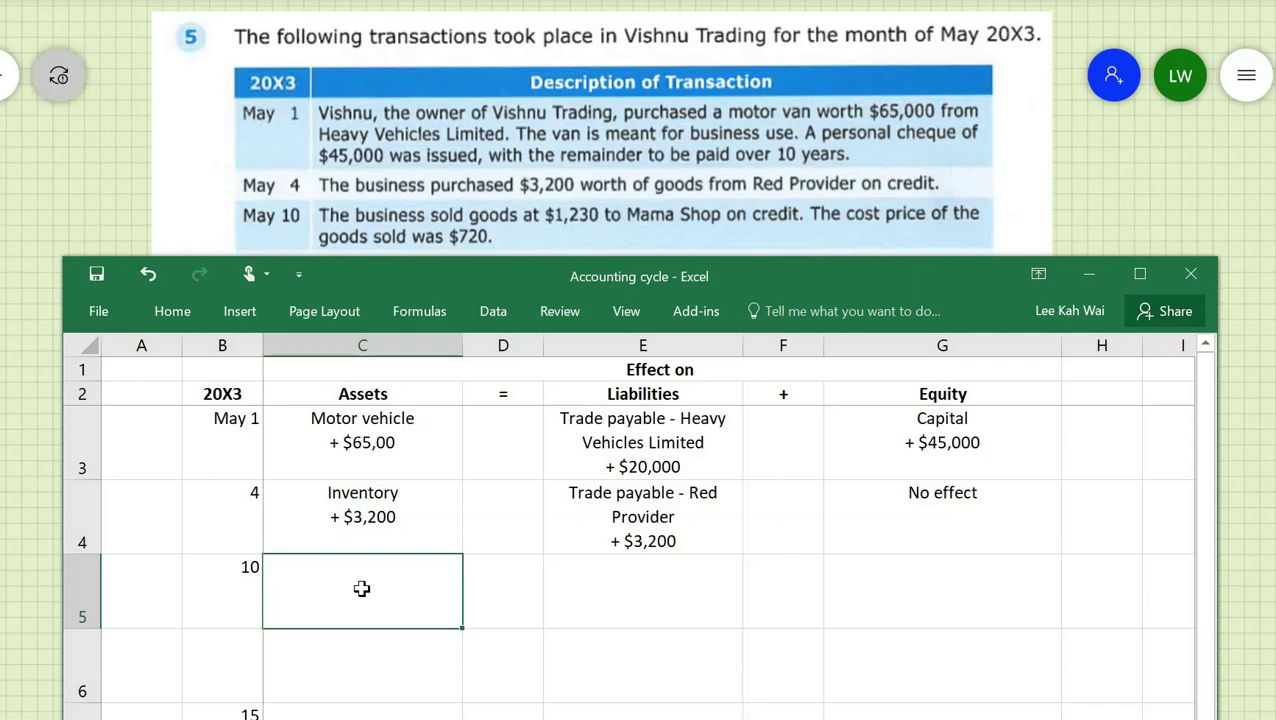
# Enter "Trade receivable - Mama Shop" with "+ $1,230" on a new line as the May 10 asset effect
pyautogui.doubleClick(361, 589)
pyautogui.write('Trade re')
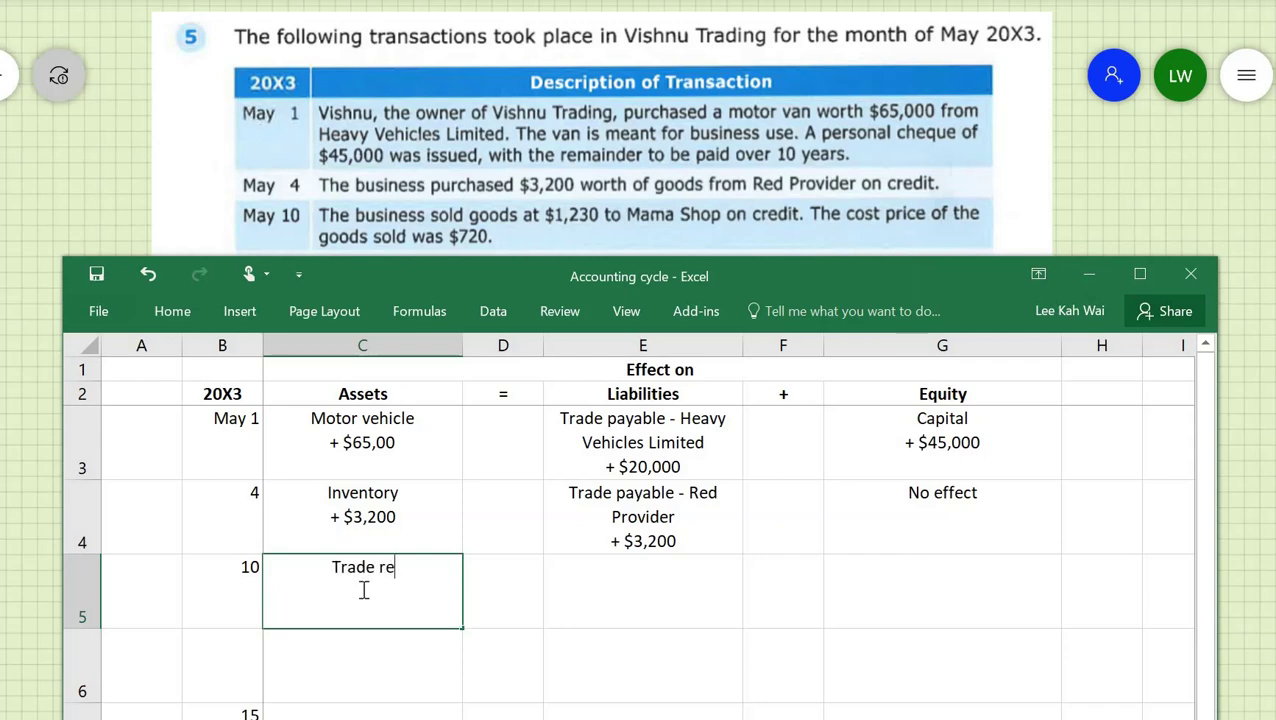
pyautogui.write('ceivable -')
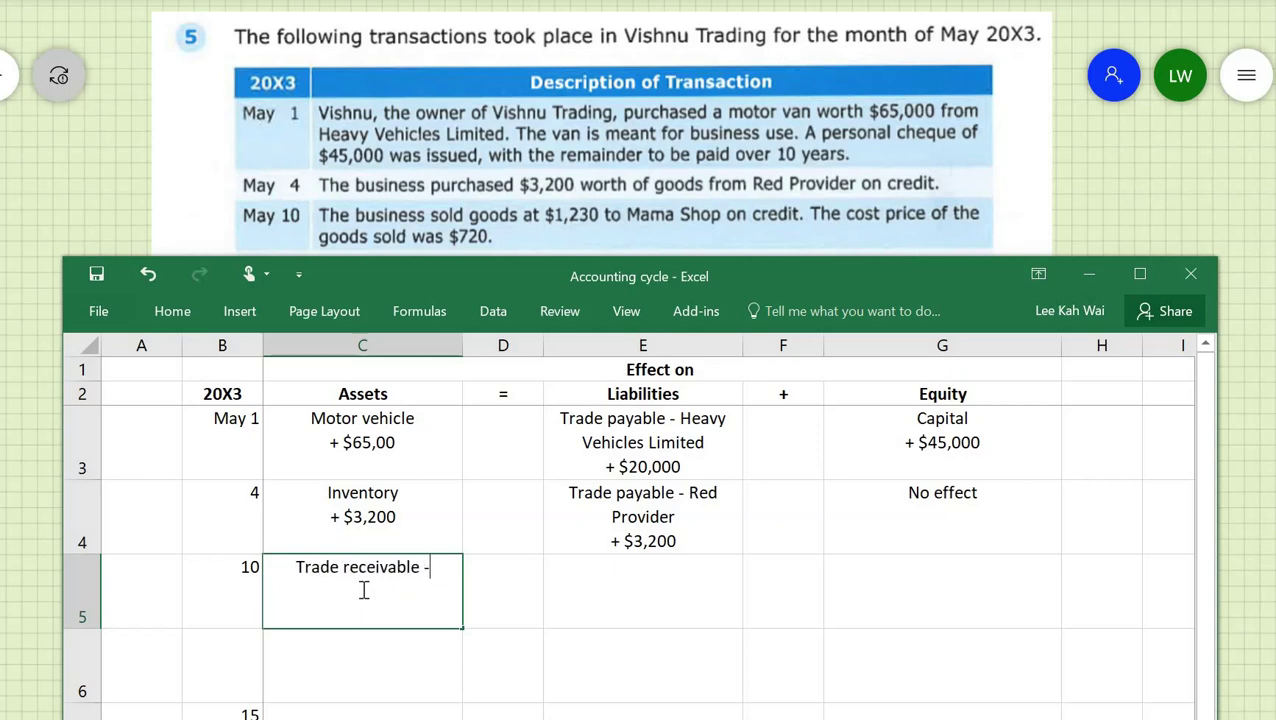
pyautogui.write(' Mama')
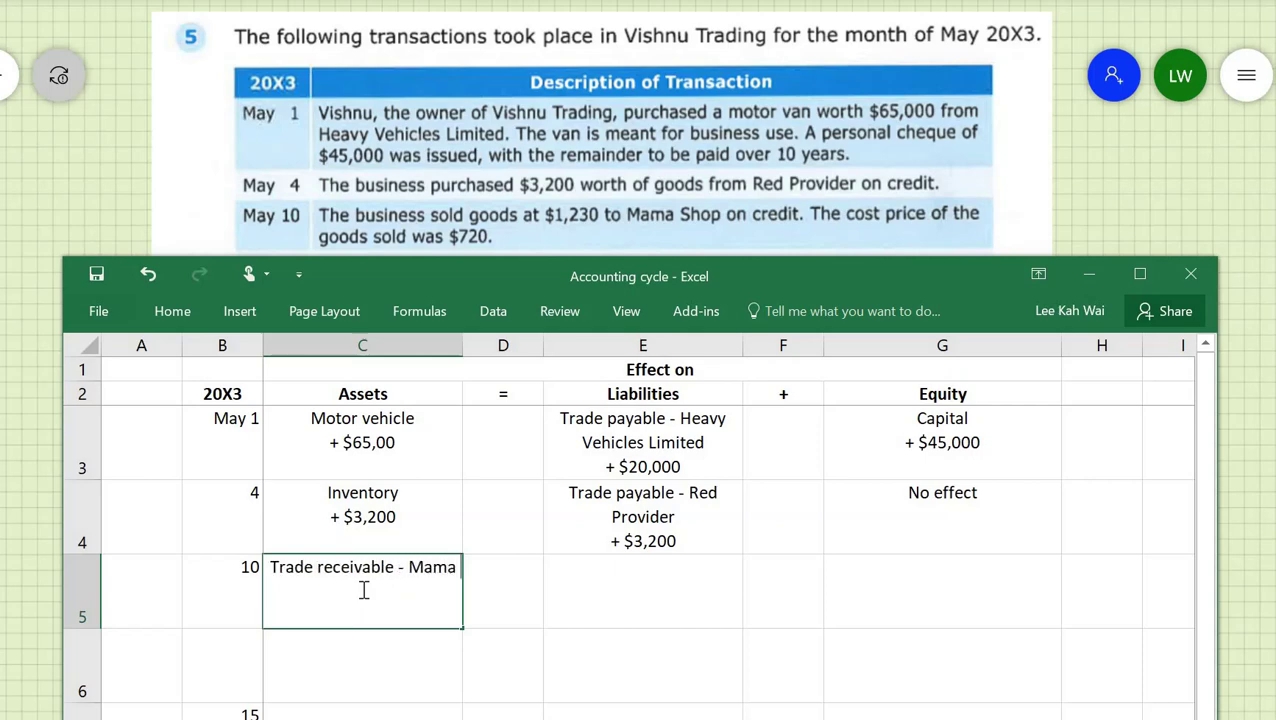
pyautogui.write(' Shop')
pyautogui.hotkey('alt', 'Return')
pyautogui.write('S')
pyautogui.press('BackSpace')
pyautogui.write('+ ')
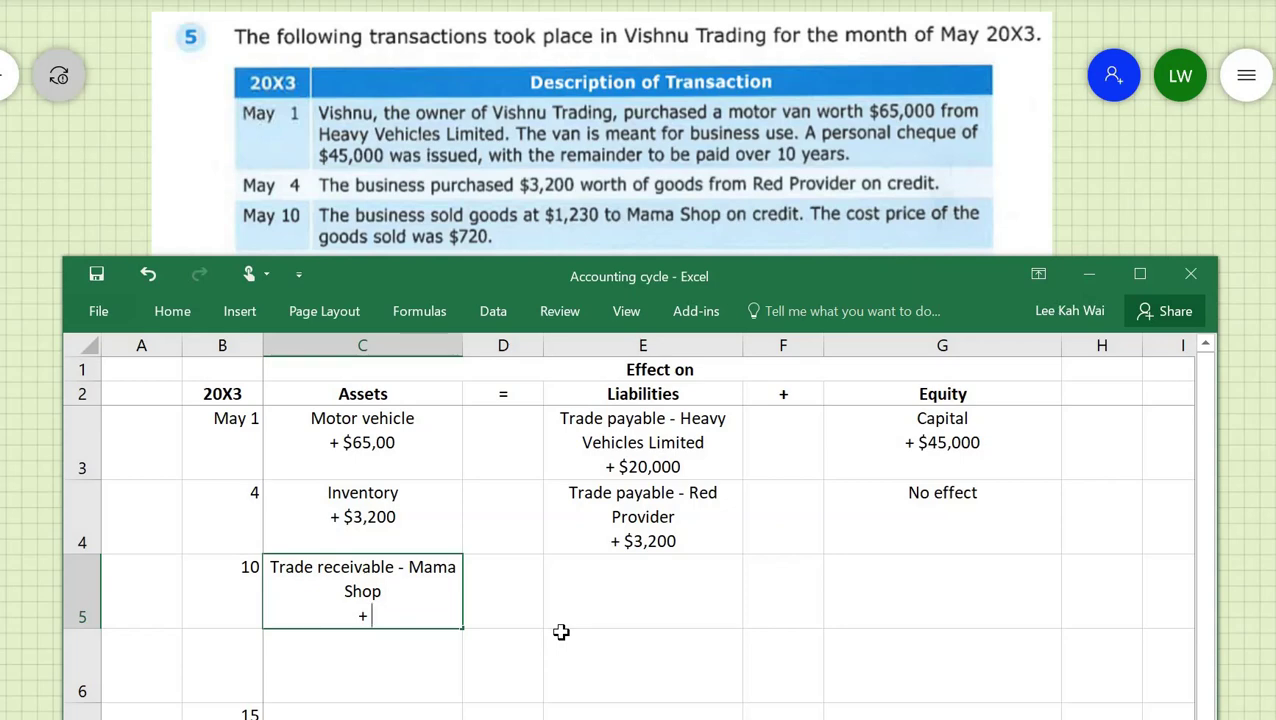
pyautogui.write('$1,230')
pyautogui.press('Tab')
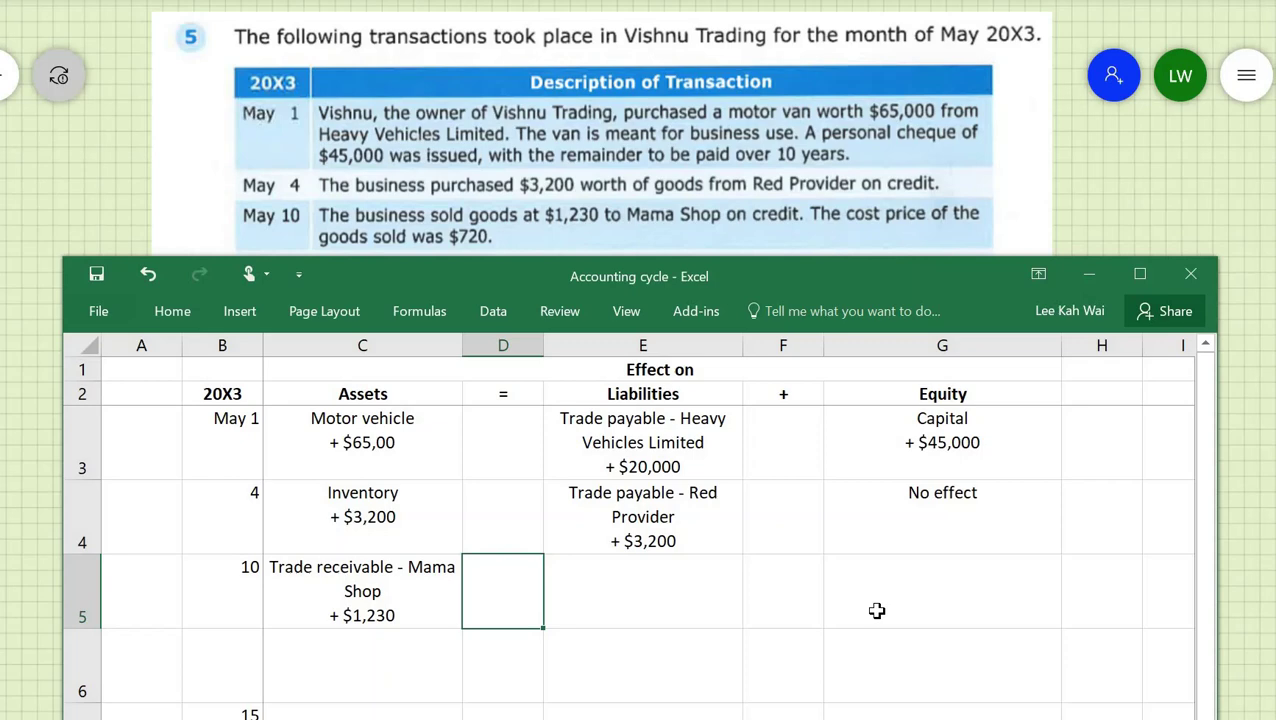
# Enter "Sales revenue" with "+ $1,230" on a second line as the May 10 equity effect
pyautogui.click(876, 610)
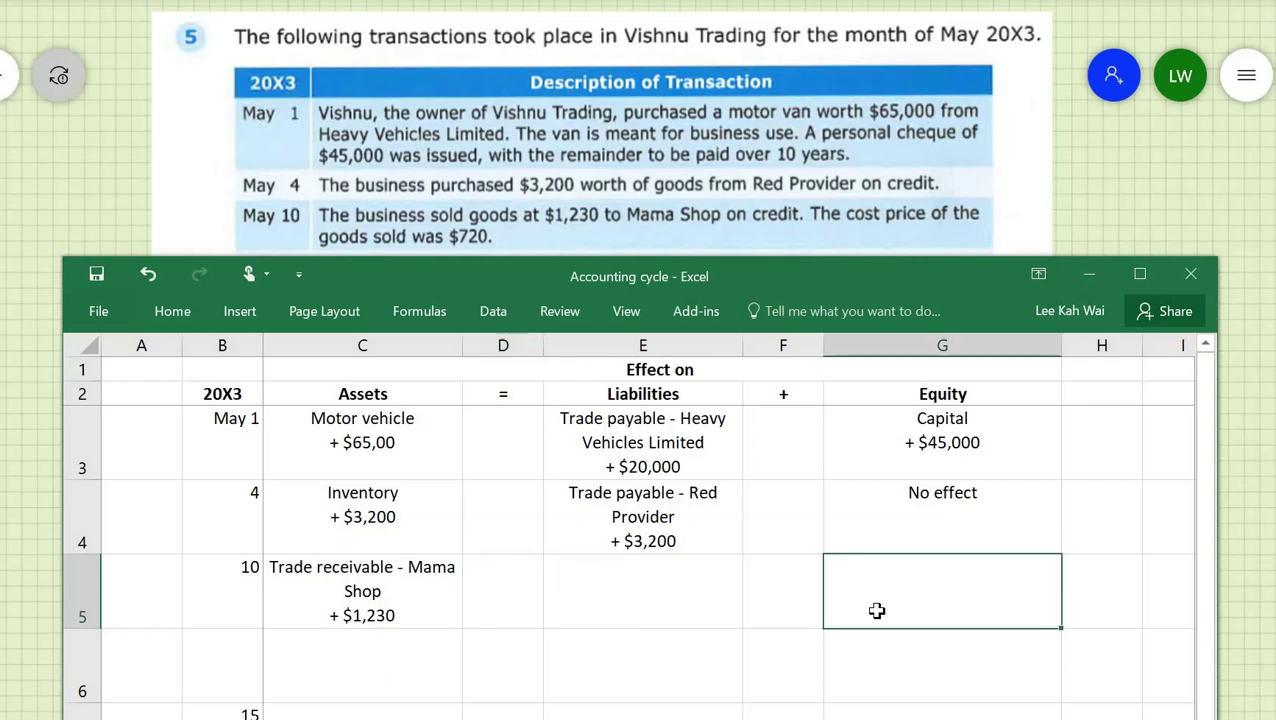
pyautogui.doubleClick(963, 579)
pyautogui.write('Sales revenue')
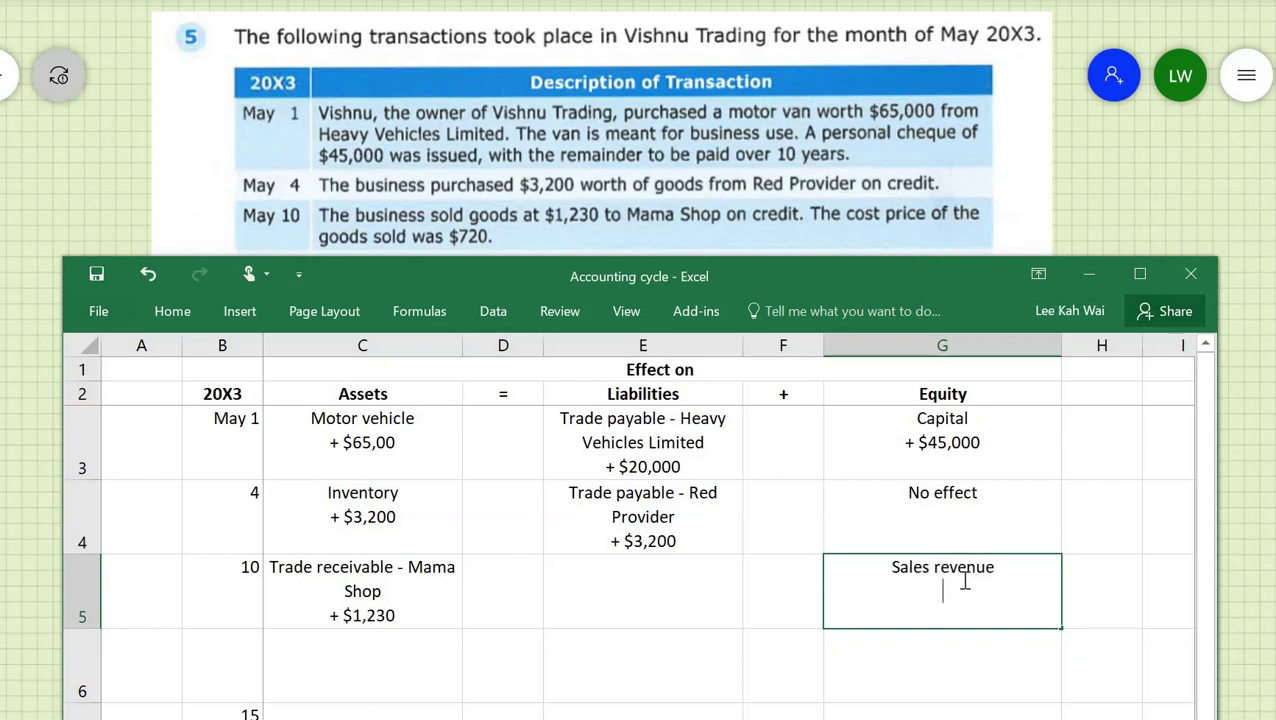
pyautogui.hotkey('alt', 'Return')
pyautogui.write('+ $1,230')
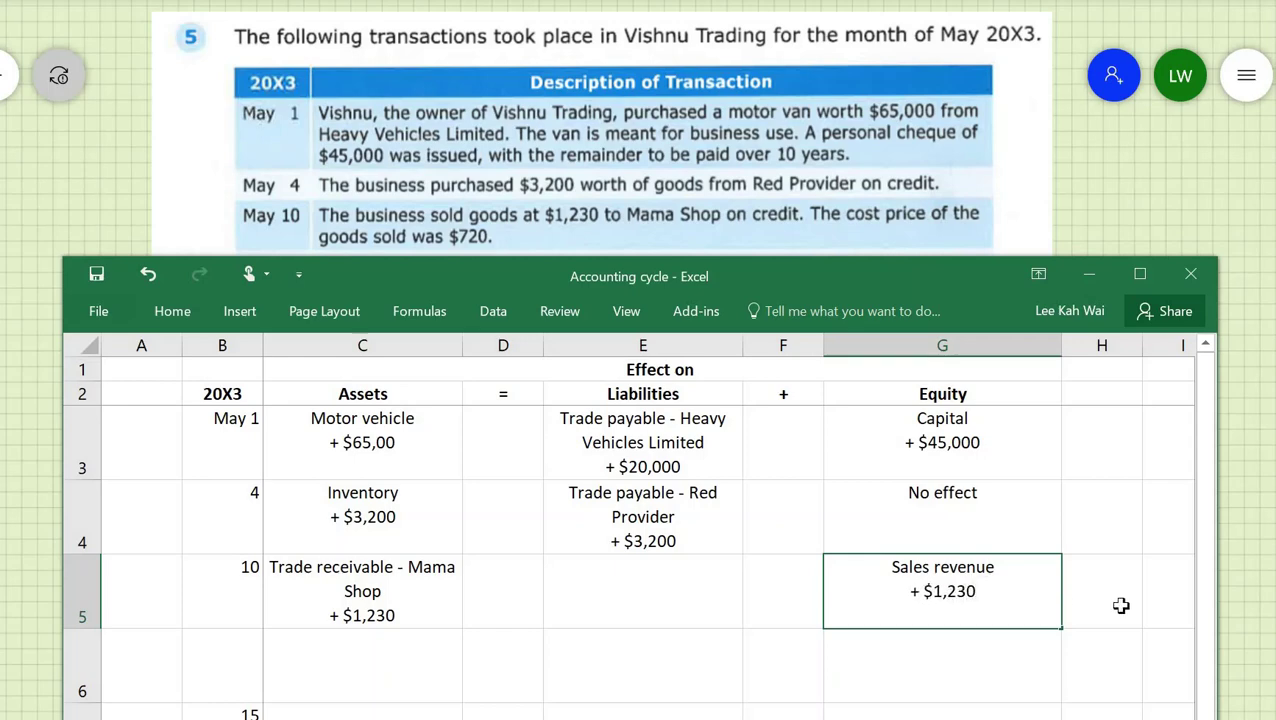
pyautogui.press('Return')
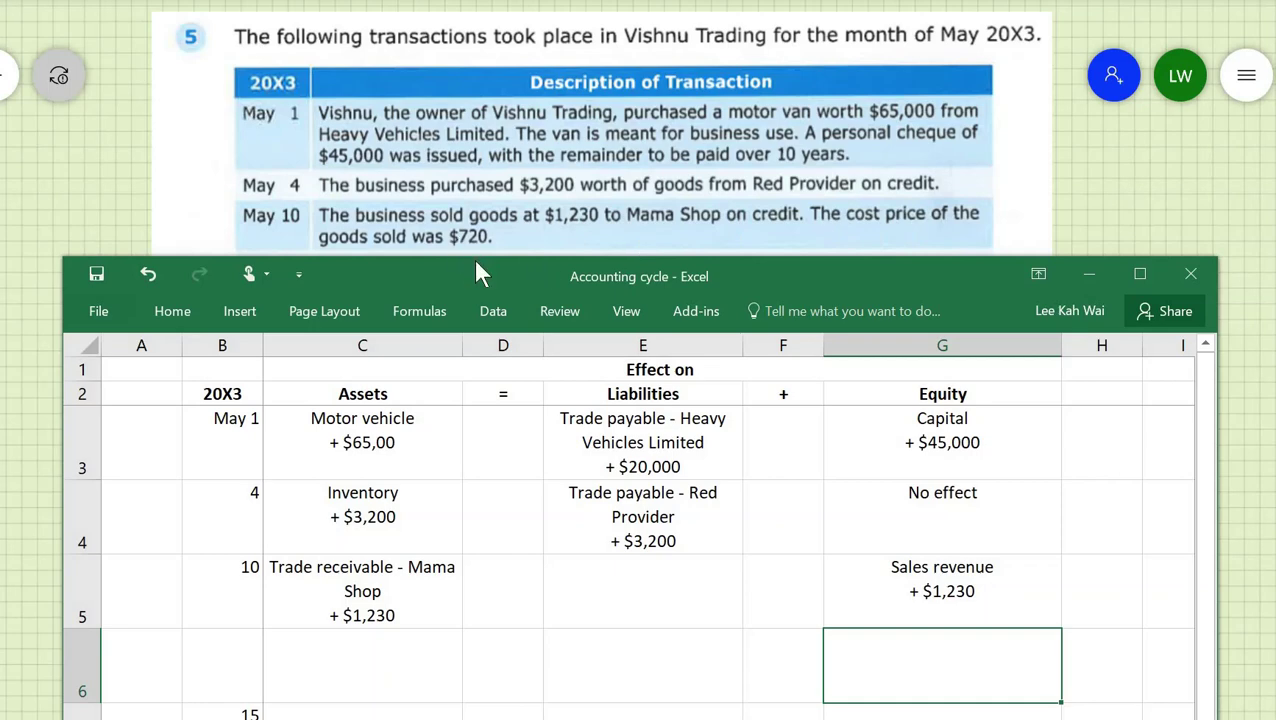
# Enter "Inventory" with "- $720" on a second line as the asset effect of May 10's cost of goods sold in row 6
pyautogui.click(410, 651)
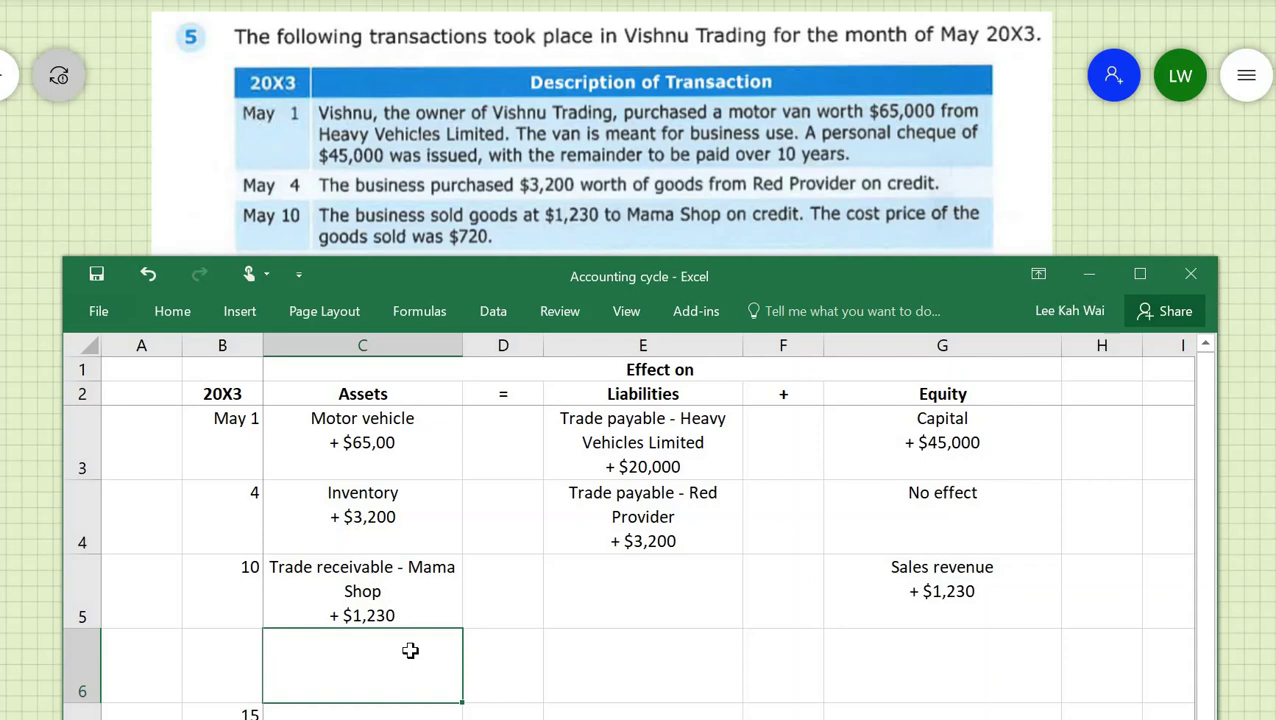
pyautogui.doubleClick(410, 651)
pyautogui.write('Inventory + $3,200')
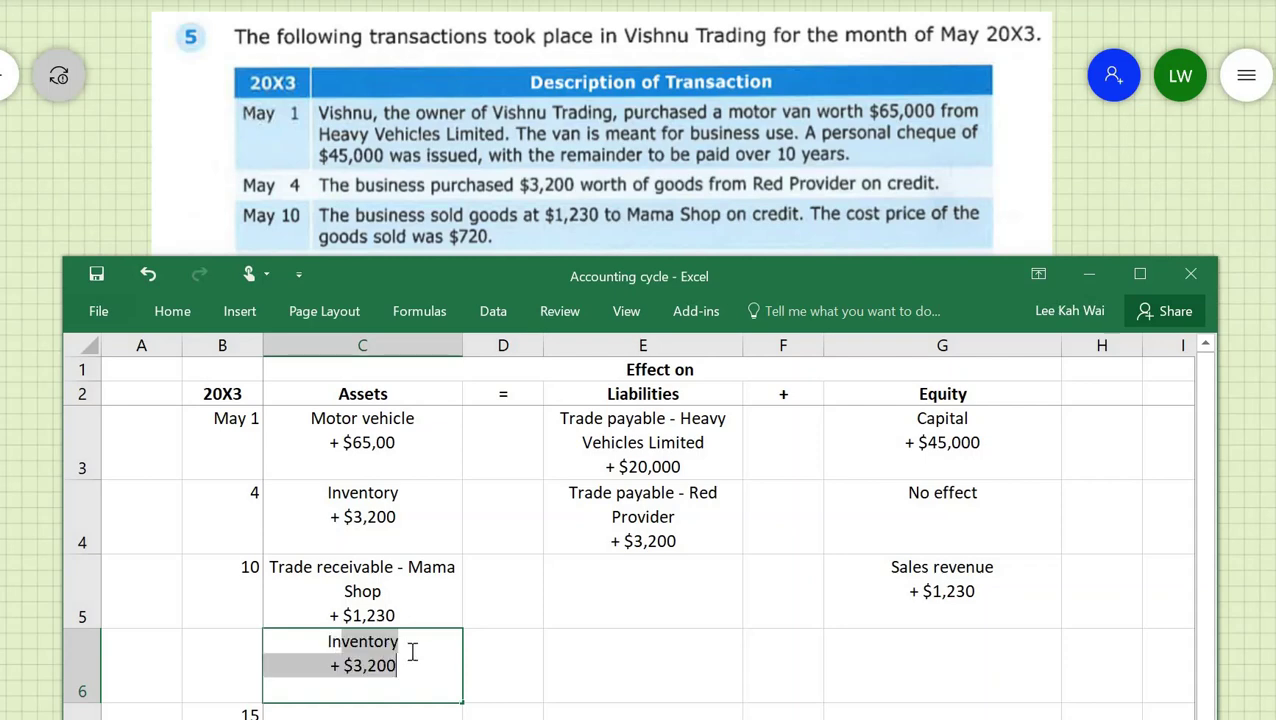
pyautogui.hotkey('shift', 'Right')
pyautogui.hotkey('shift', 'Right')
pyautogui.hotkey('shift', 'Right')
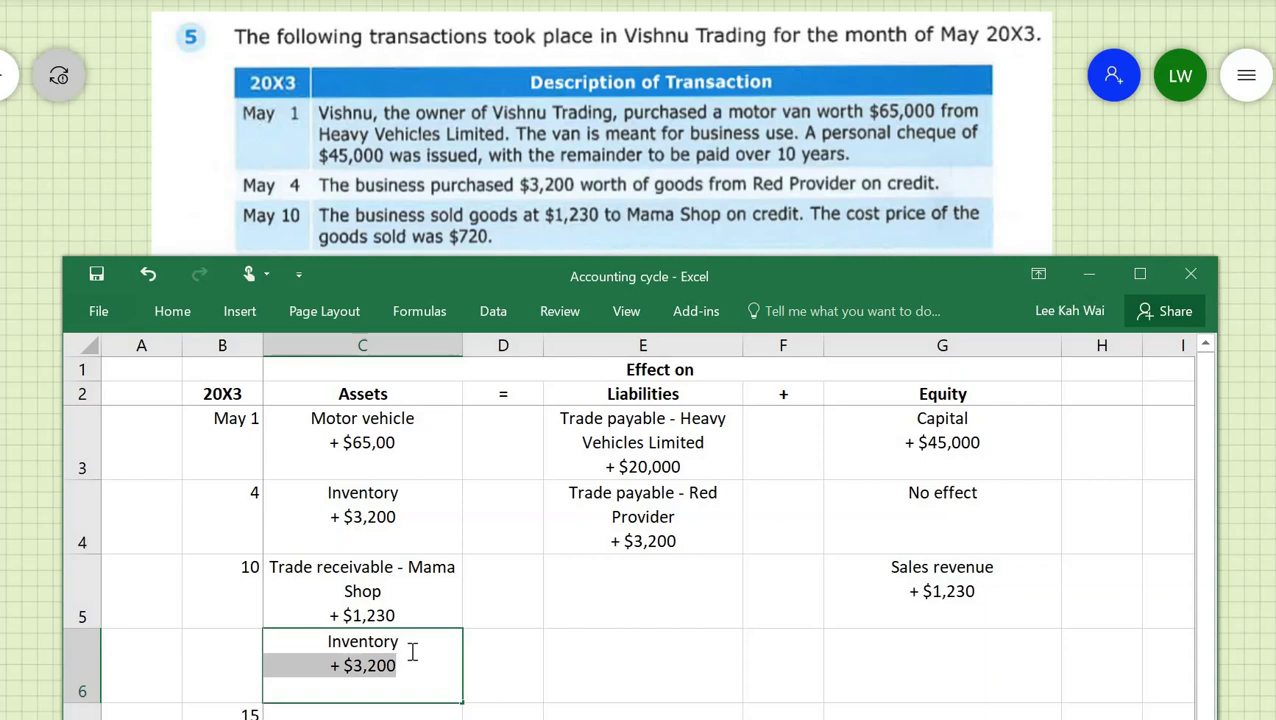
pyautogui.press('BackSpace')
pyautogui.write('- ')
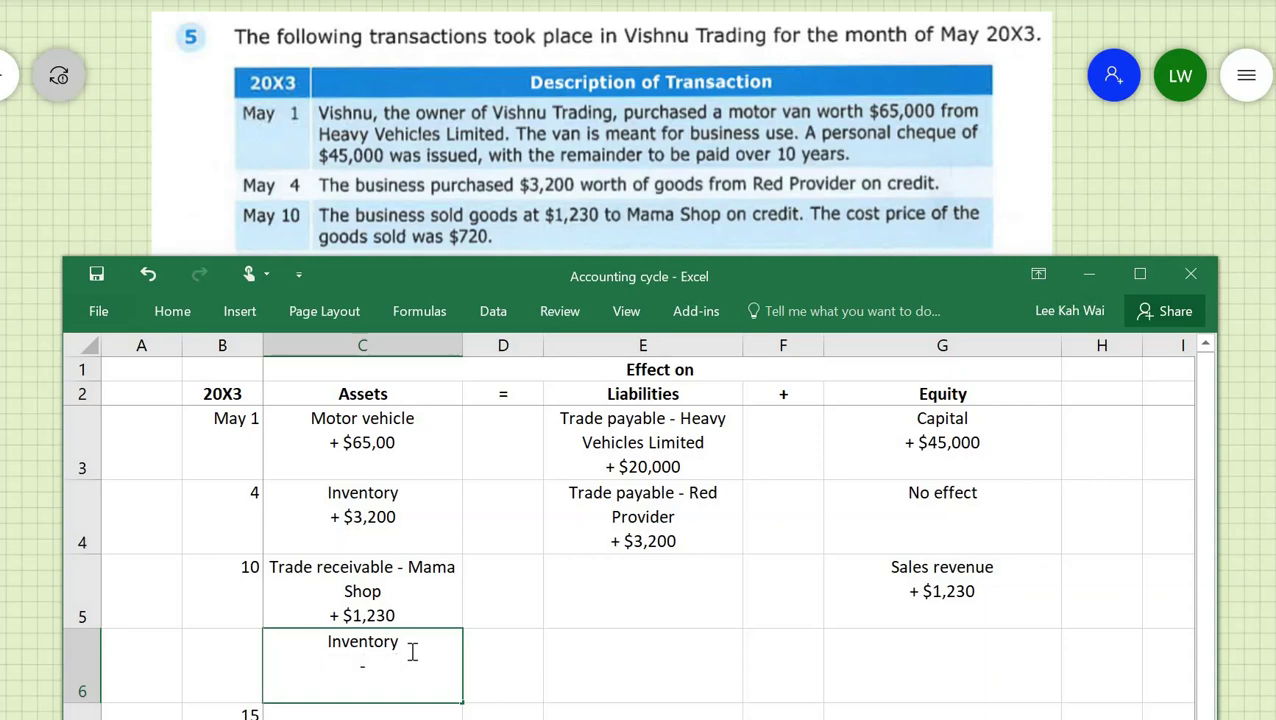
pyautogui.write('$720')
pyautogui.press('Return')
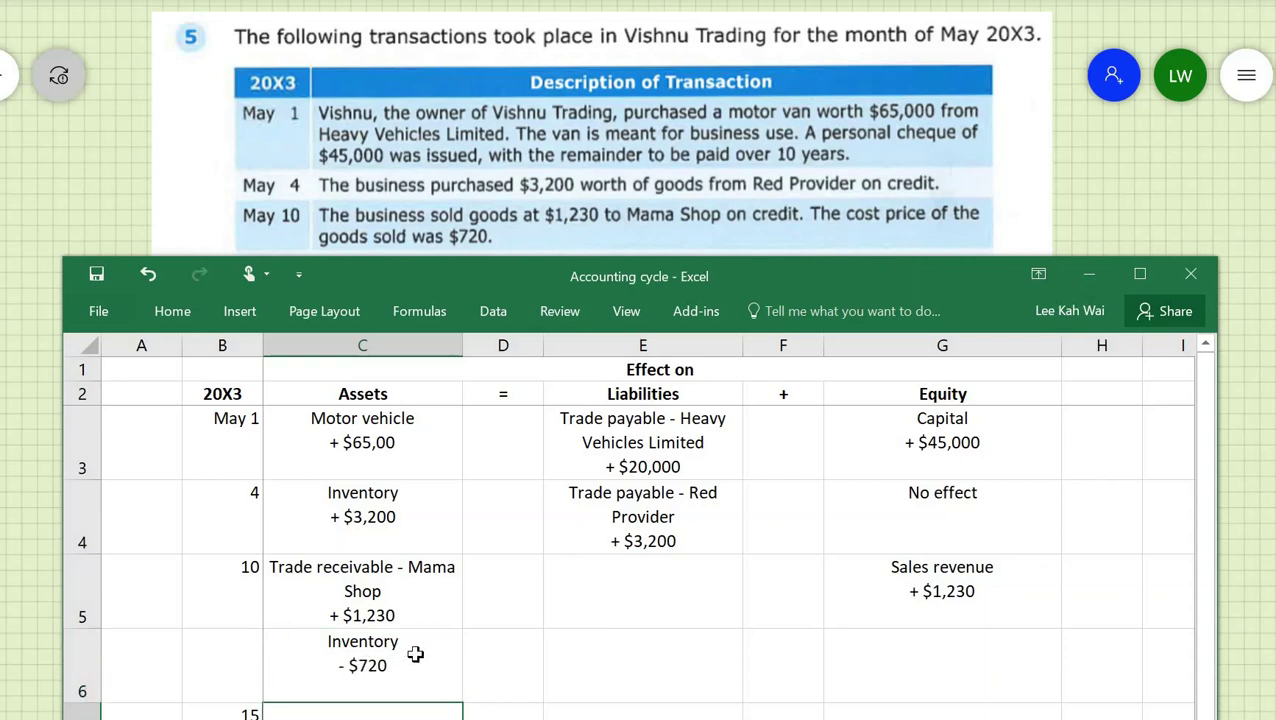
# Enter "Cost of sales" with "- $720" on a second line as the equity effect in row 6 for May 10
pyautogui.click(618, 671)
pyautogui.press('Tab')
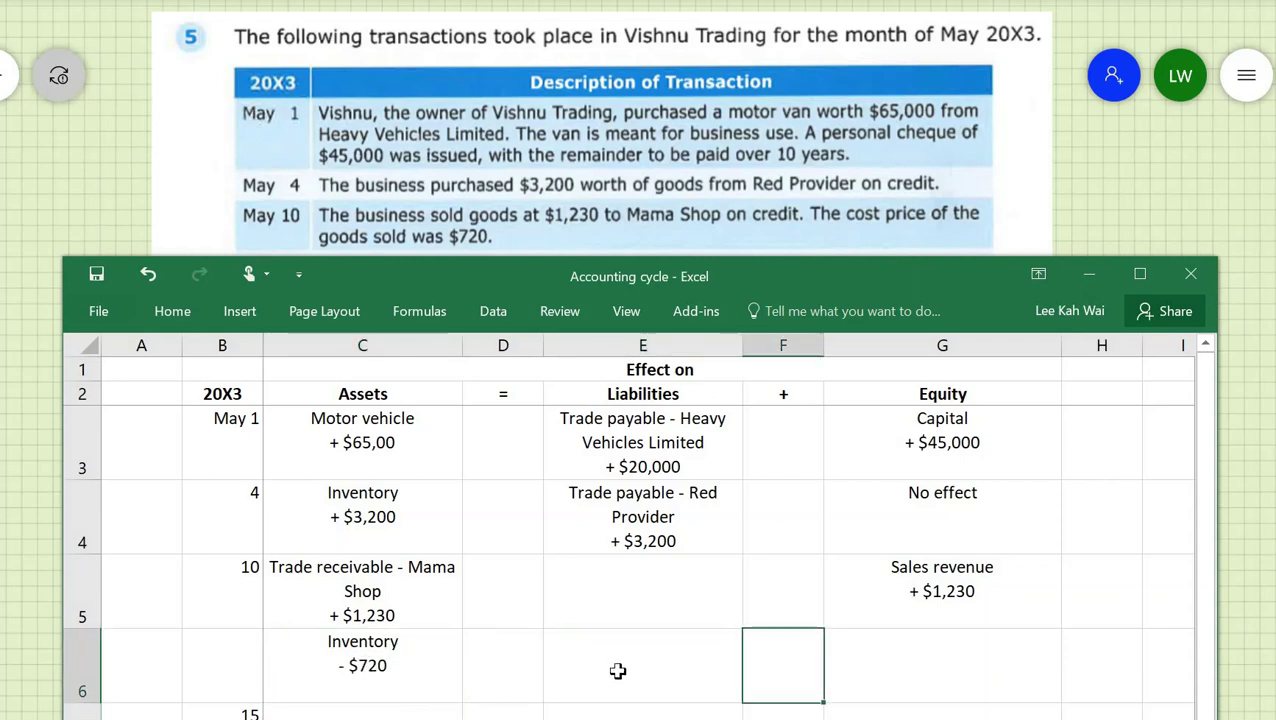
pyautogui.press('Tab')
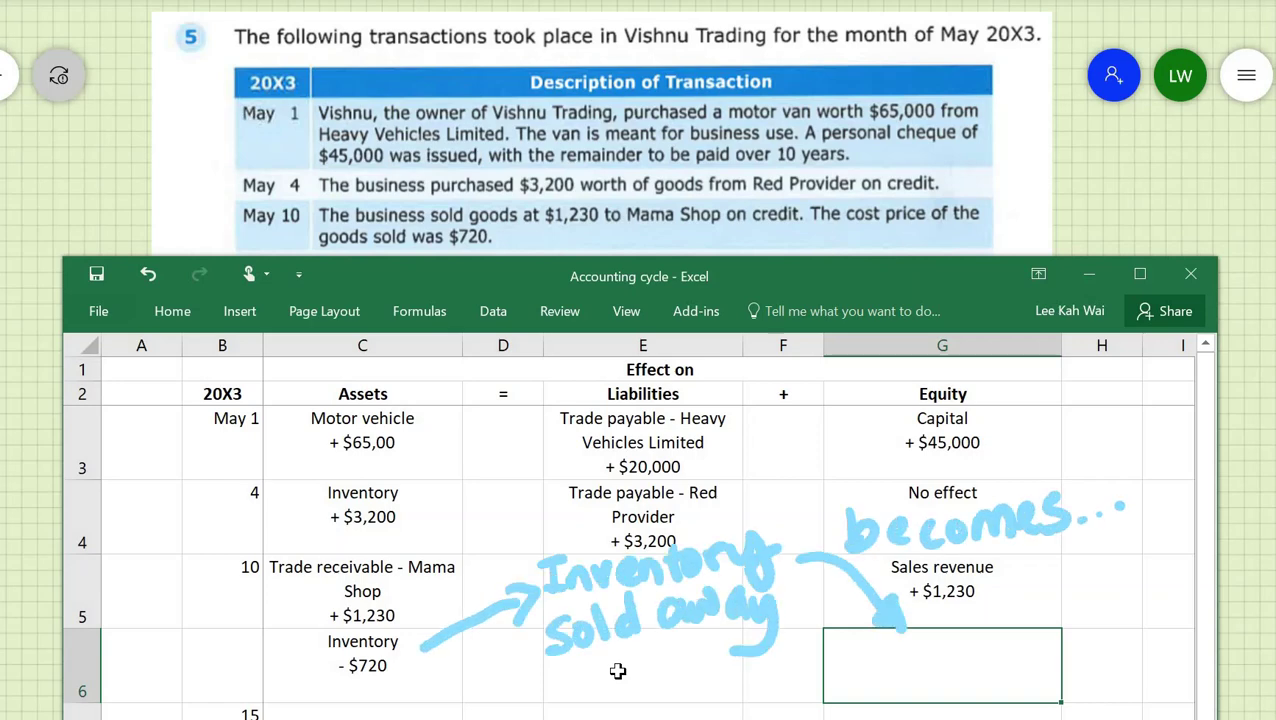
pyautogui.write('C')
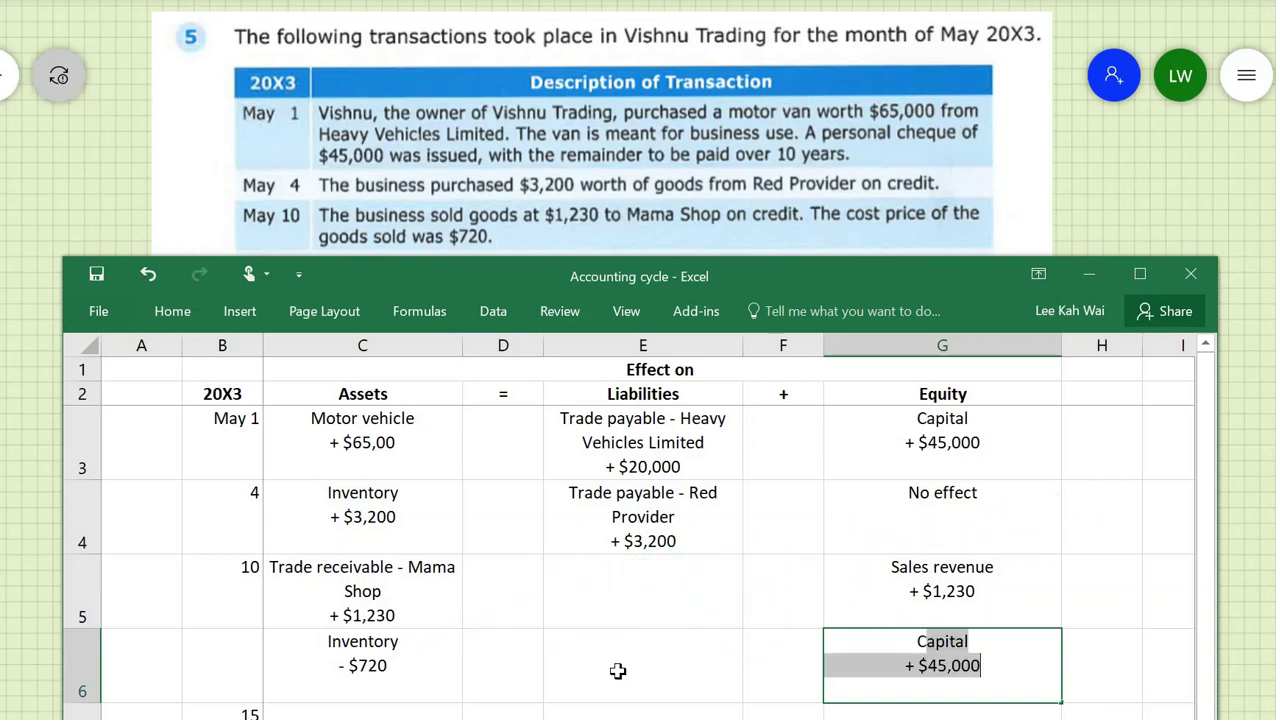
pyautogui.write('ost of sales')
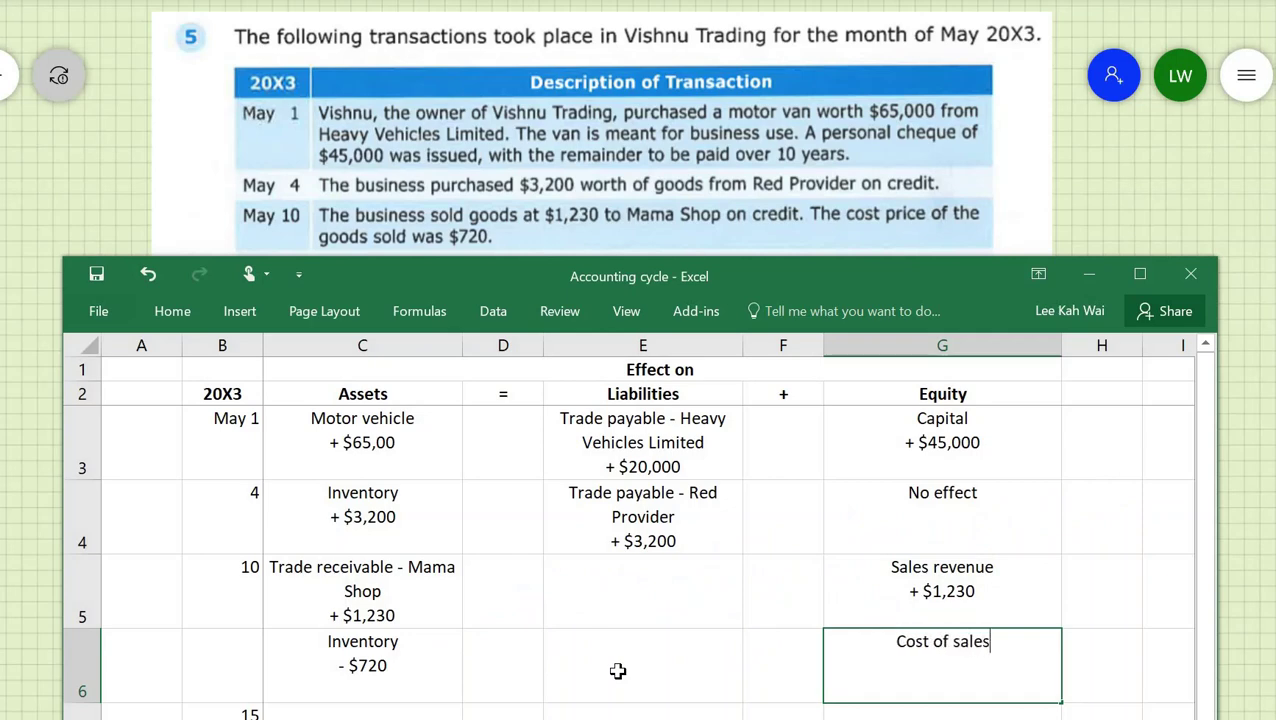
pyautogui.hotkey('alt', 'Return')
pyautogui.write('- $720')
pyautogui.press('Return')
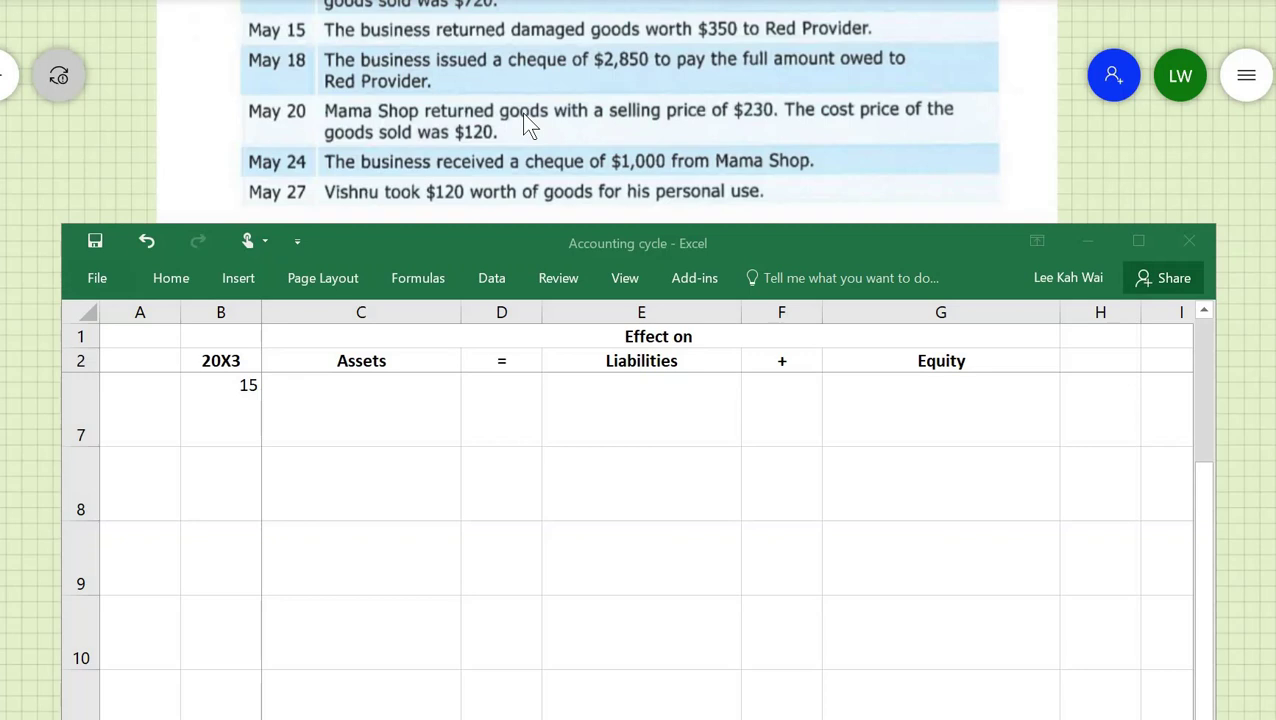
# Enter "Inventory" with "- $350" on a second line as the May 15 asset effect
pyautogui.click(357, 407)
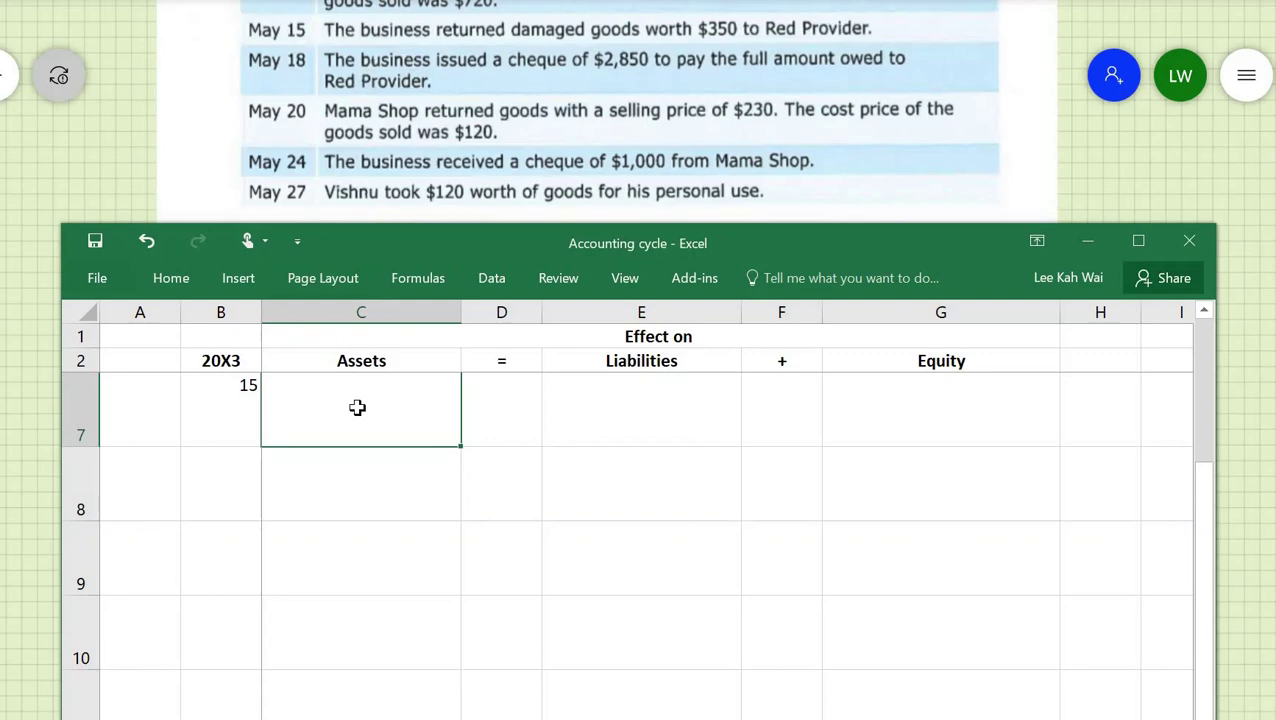
pyautogui.write('Inventory')
pyautogui.hotkey('alt', 'Return')
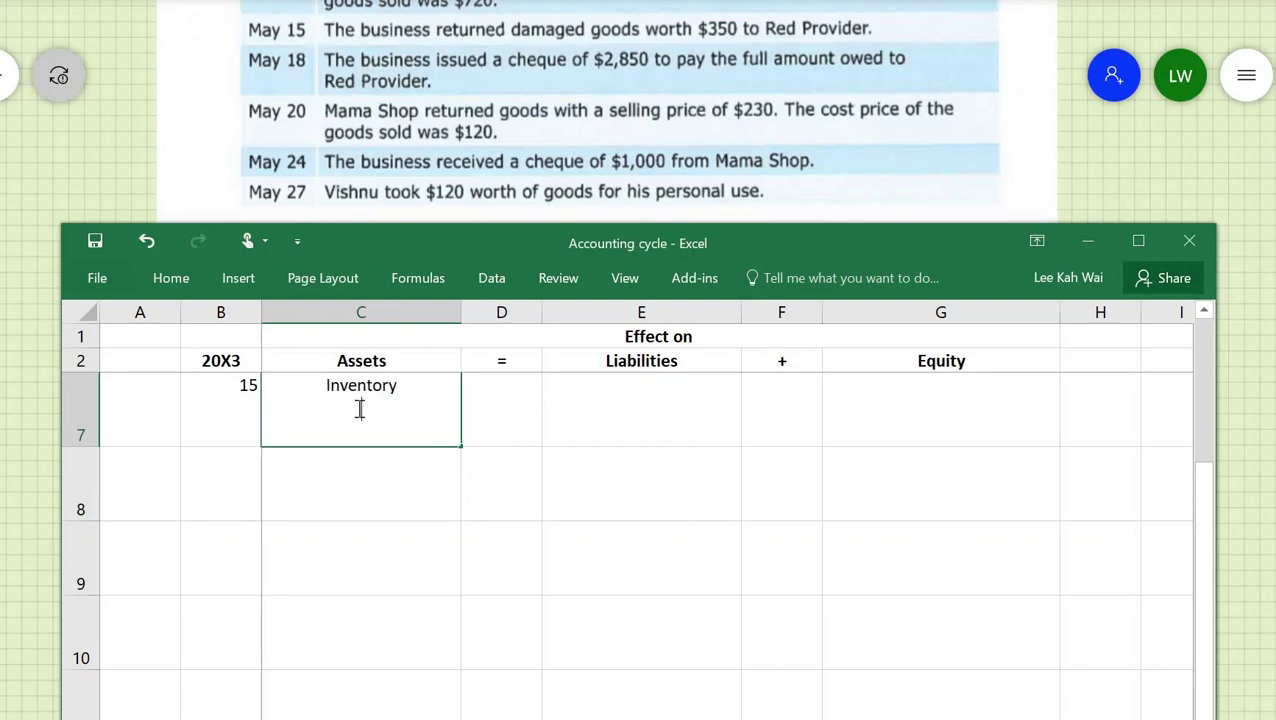
pyautogui.write('- ')
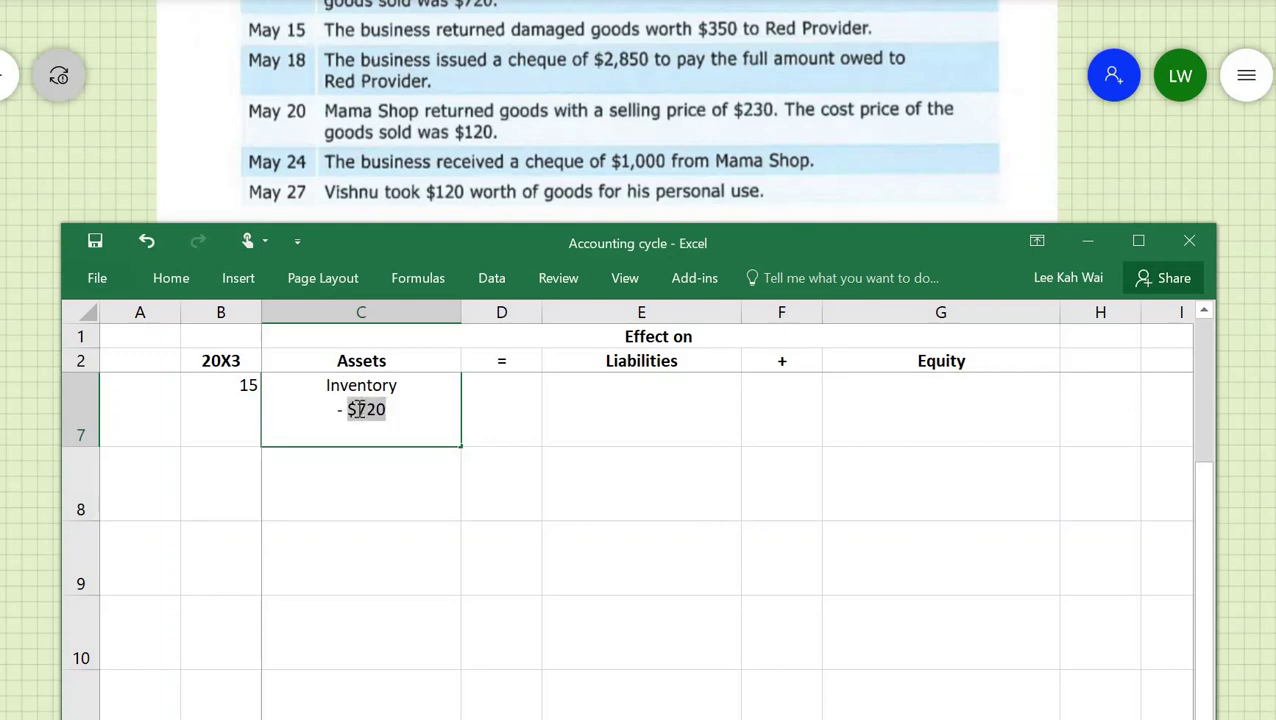
pyautogui.write('$350')
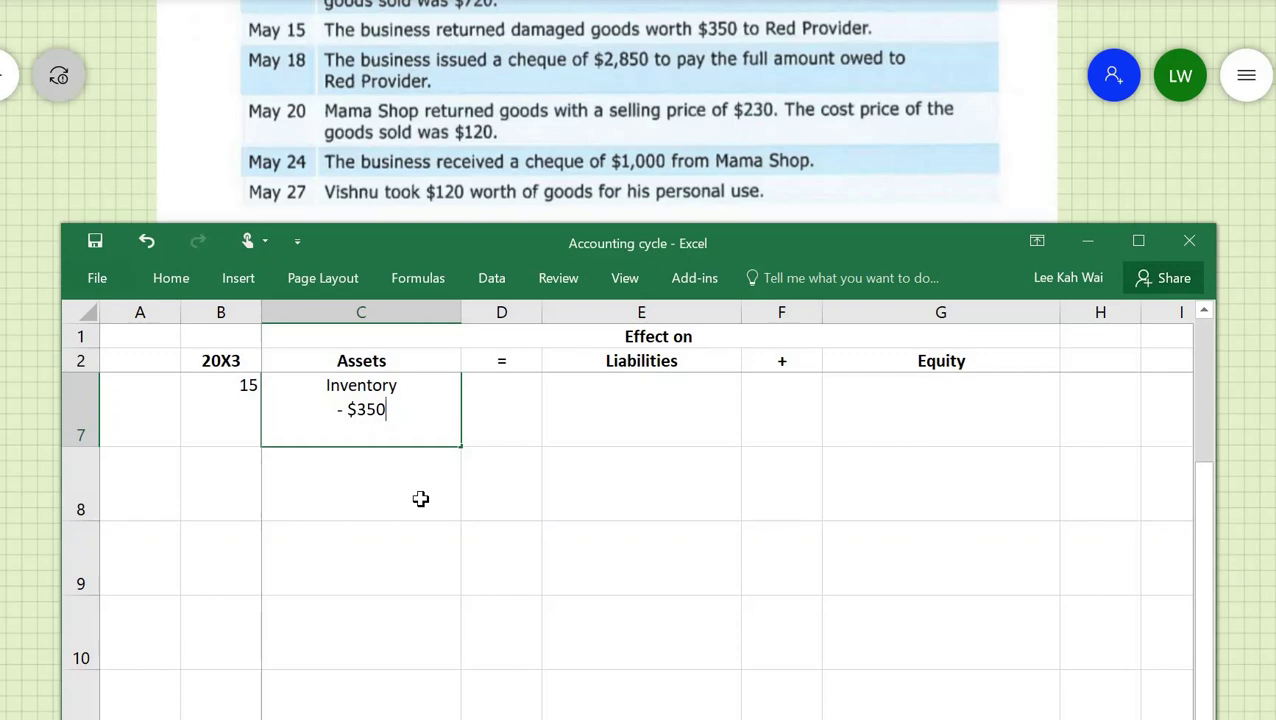
pyautogui.click(628, 455)
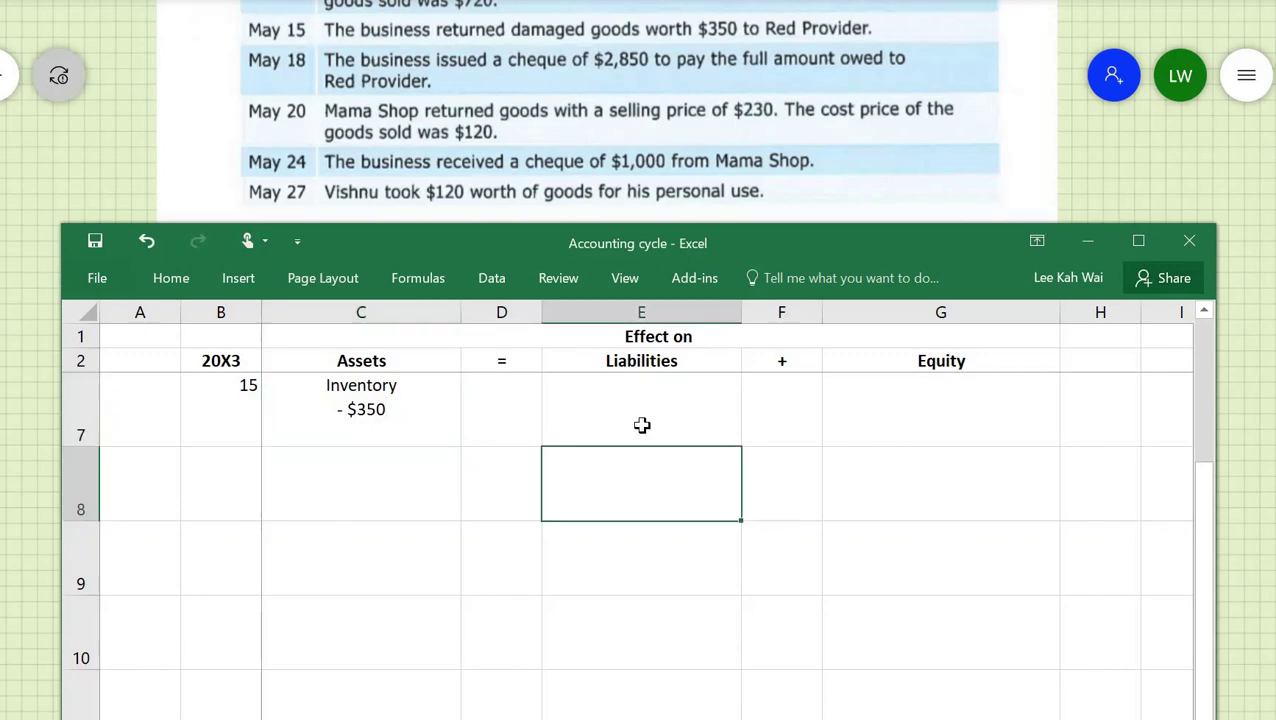
# Enter "Trade payable - Red Provider" with "- $350" on a new line as the May 15 liability effect
pyautogui.click(642, 425)
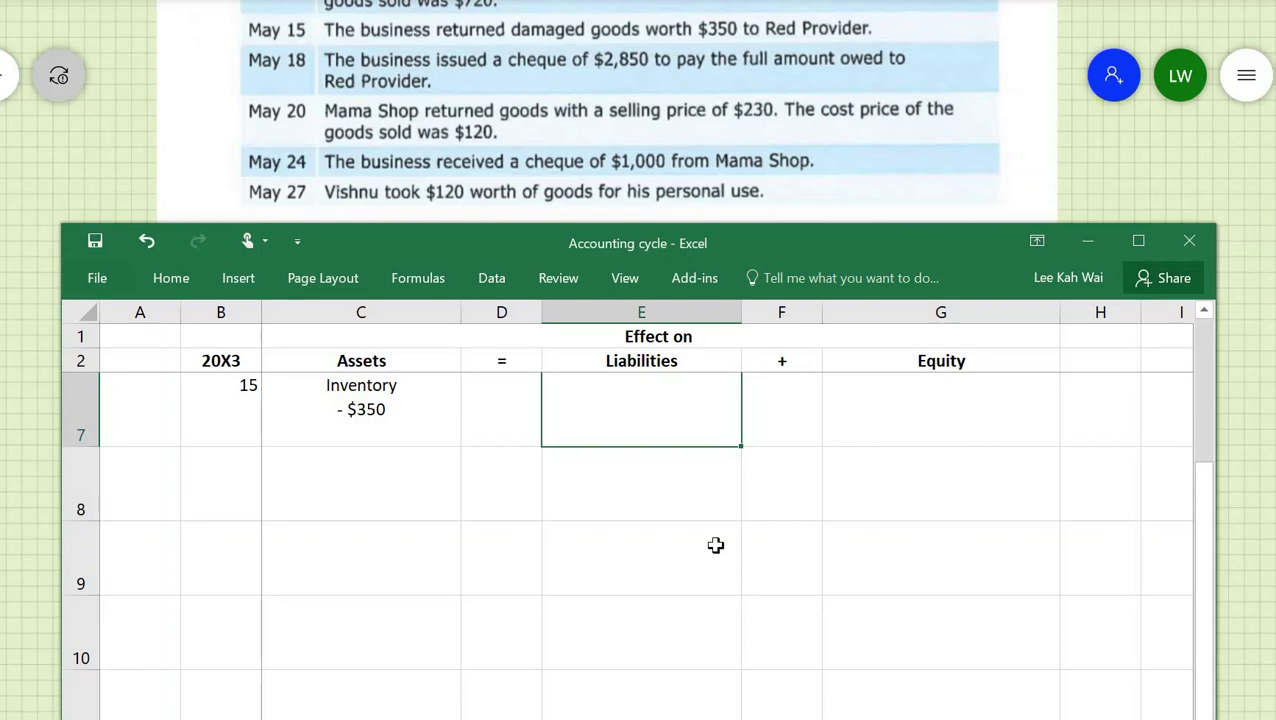
pyautogui.write('Trade payable -')
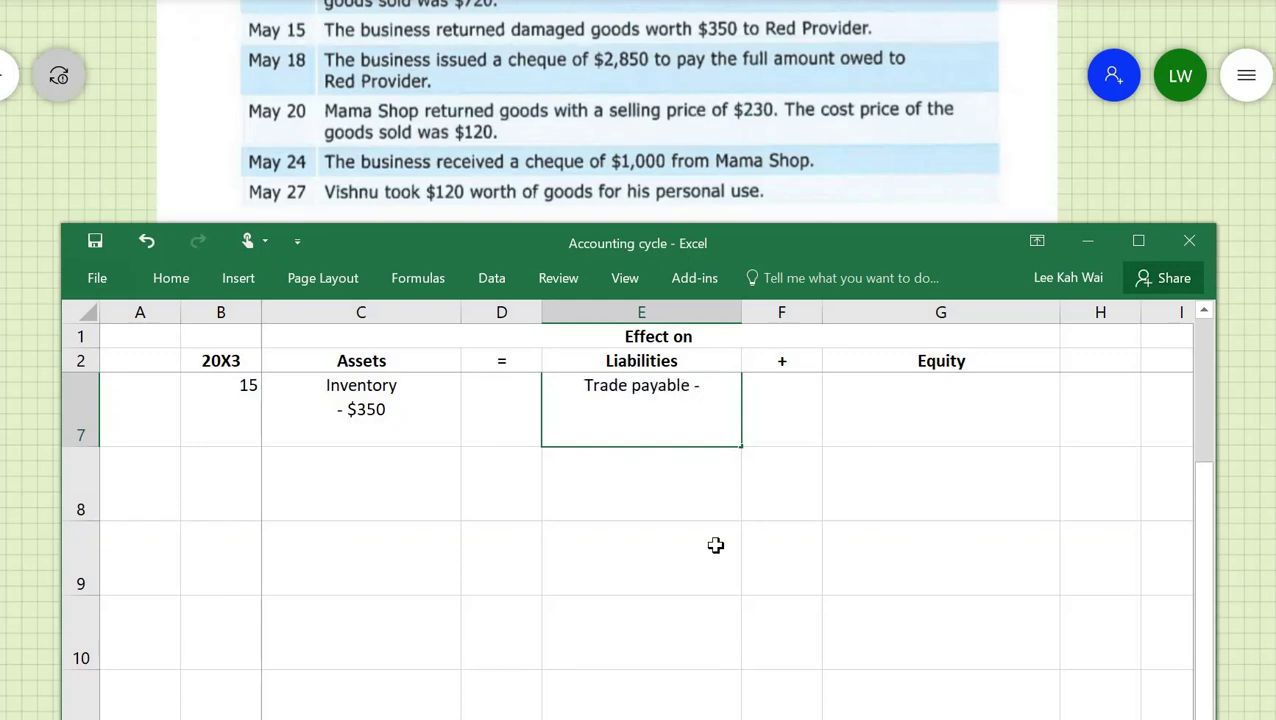
pyautogui.write(' Red Provider')
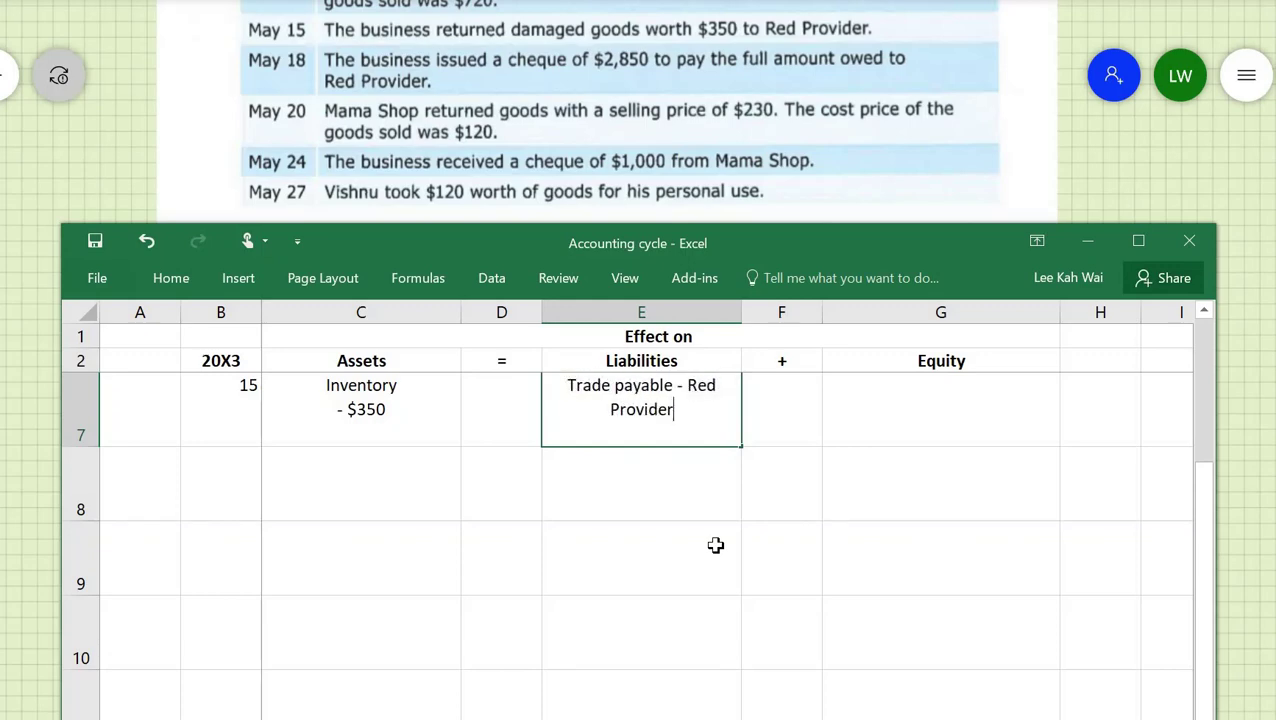
pyautogui.hotkey('alt', 'Return')
pyautogui.write('- $350')
pyautogui.press('Tab')
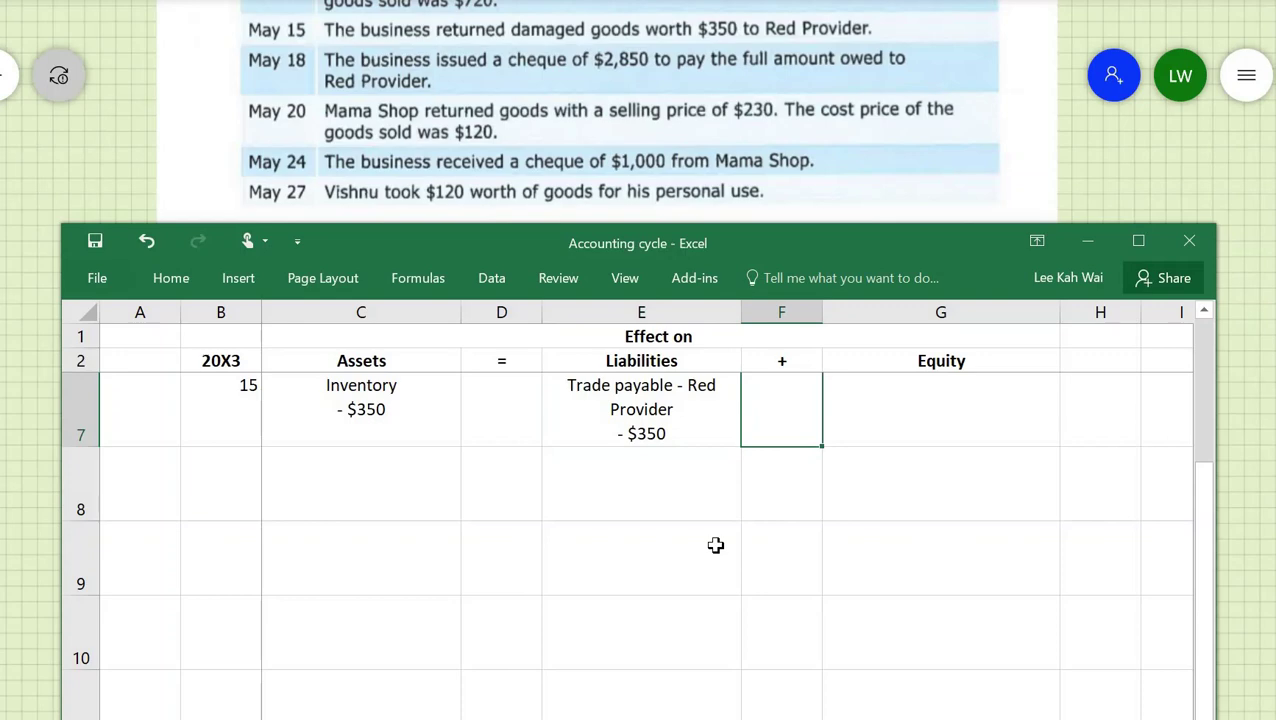
# Enter "No effect" as the equity effect of the May 15 transaction
pyautogui.press('Tab')
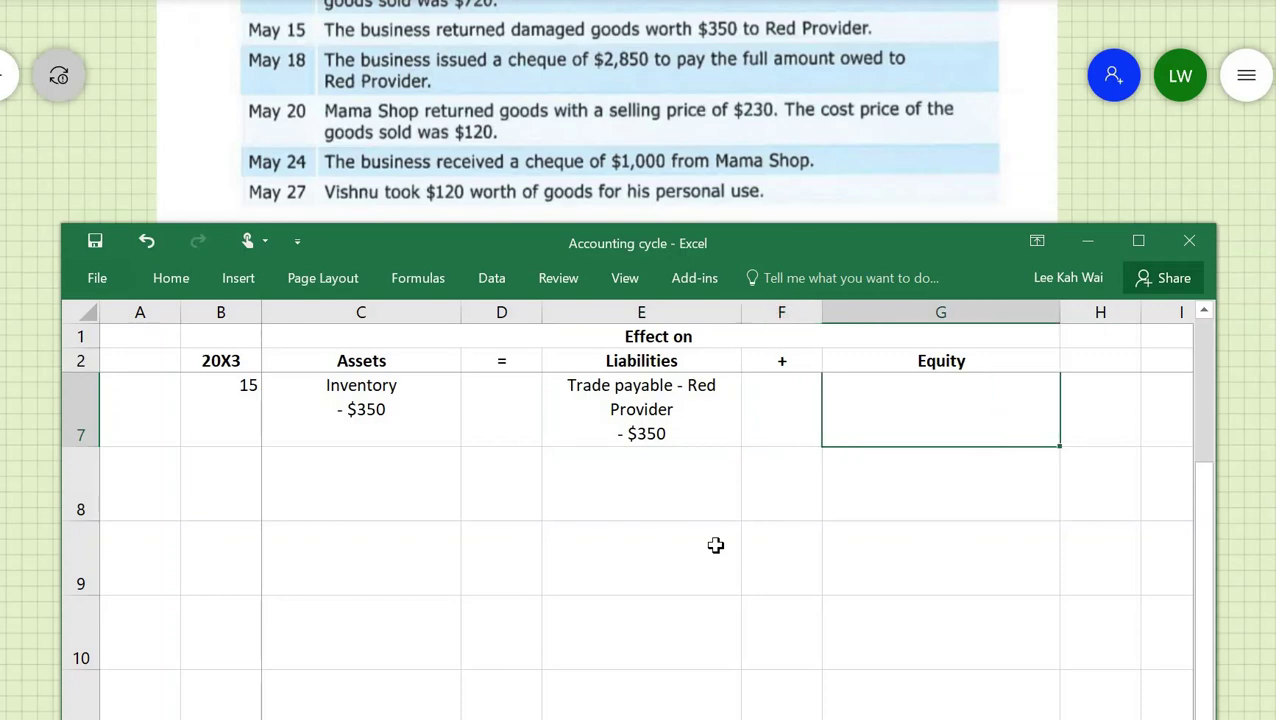
pyautogui.write('No effect')
pyautogui.press('Return')
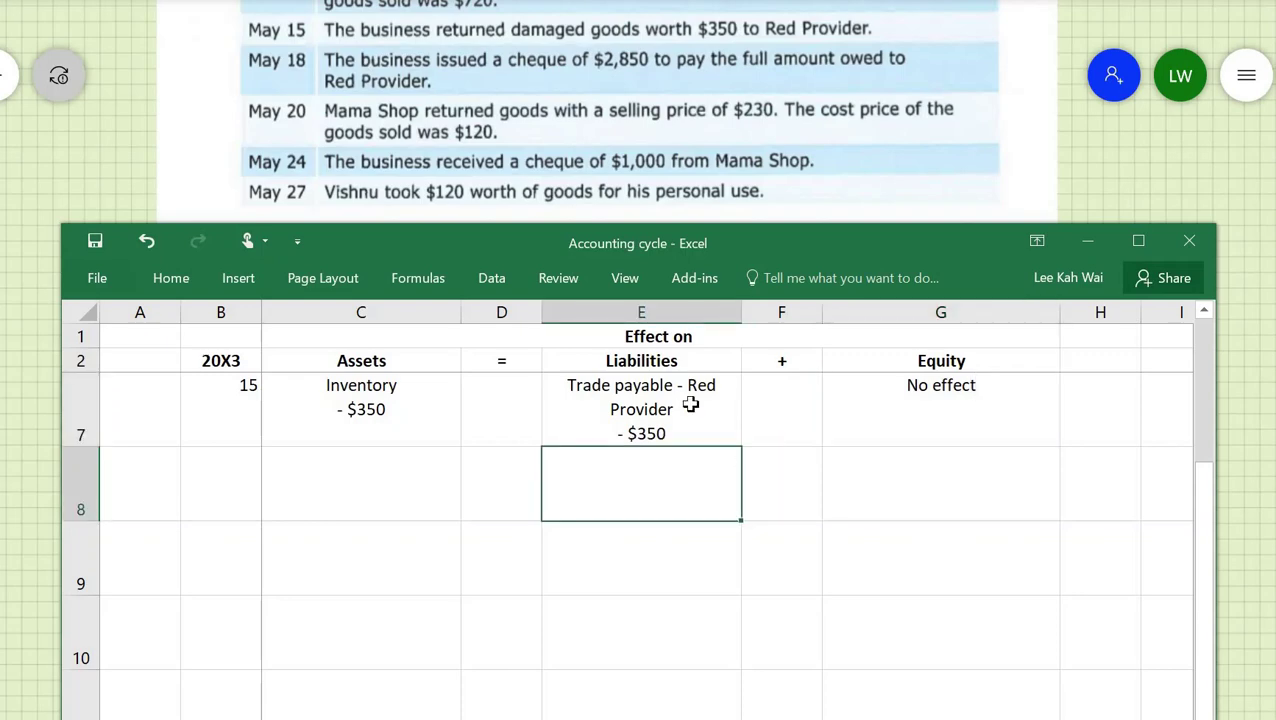
# Date row 8 as 18 and enter "Cash at bank" with "- $2,850" on a second line as its asset effect
pyautogui.click(215, 505)
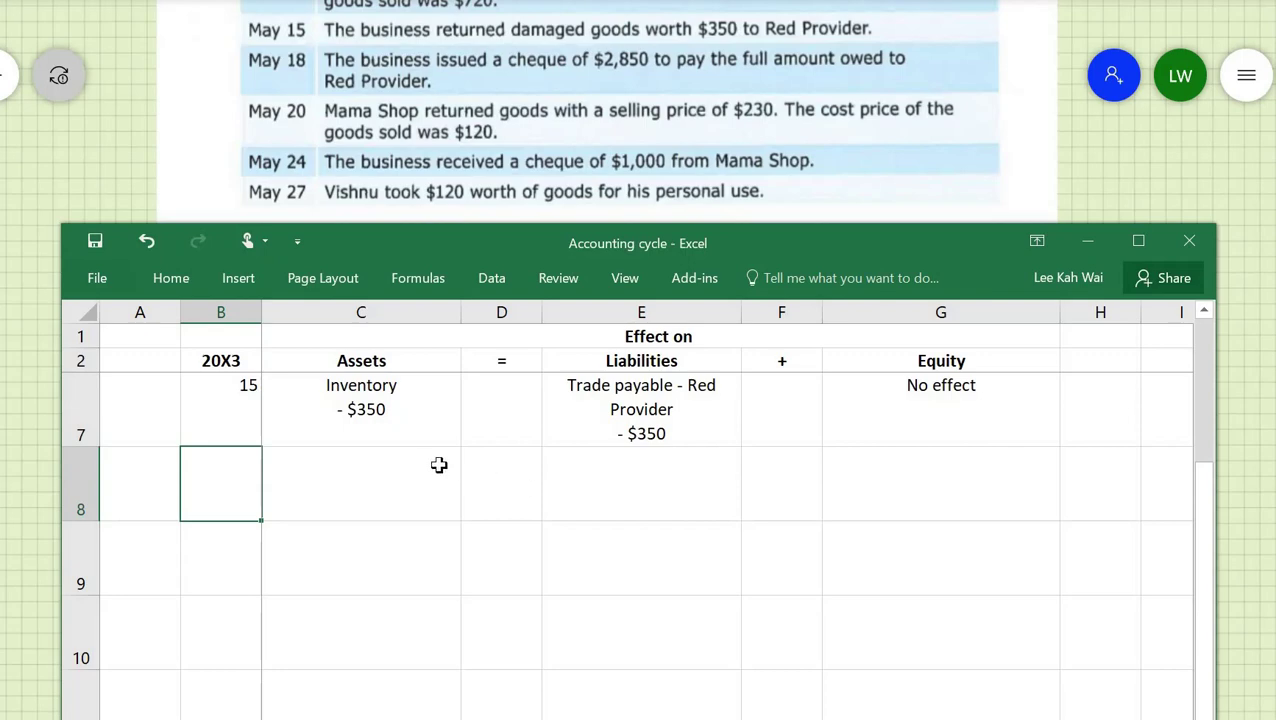
pyautogui.write('18')
pyautogui.click(439, 465)
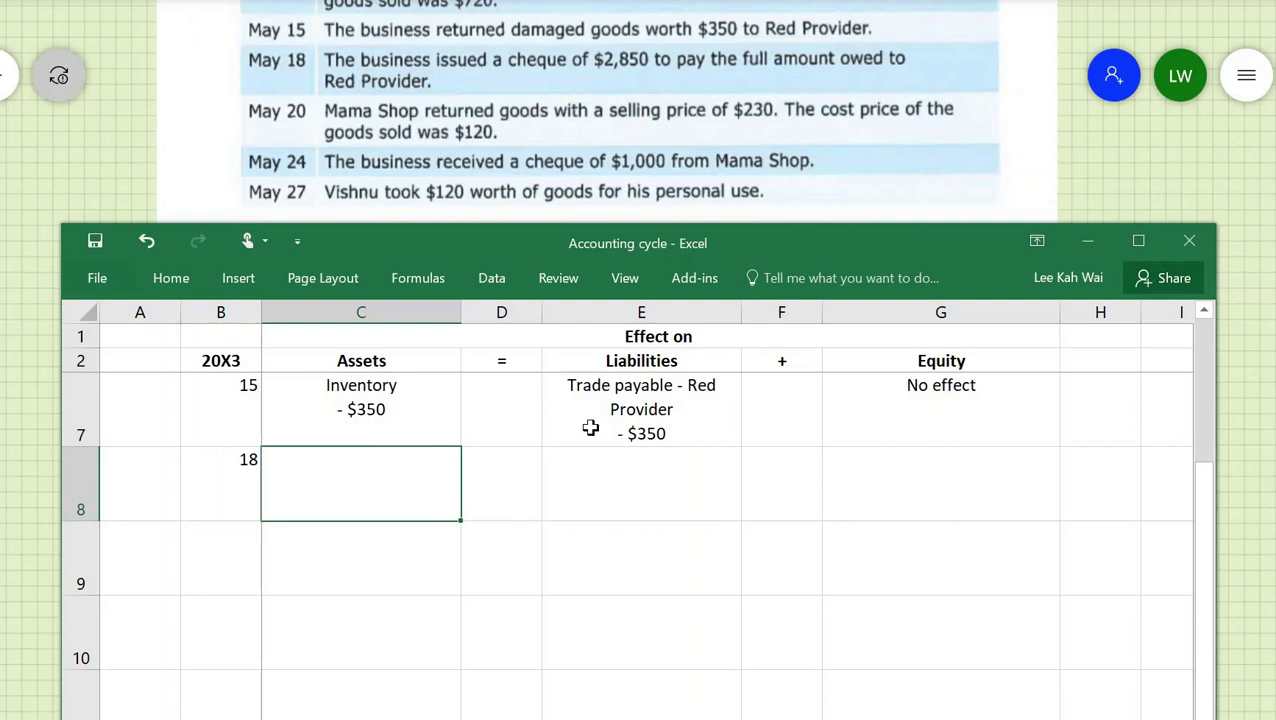
pyautogui.write('Cash at bank')
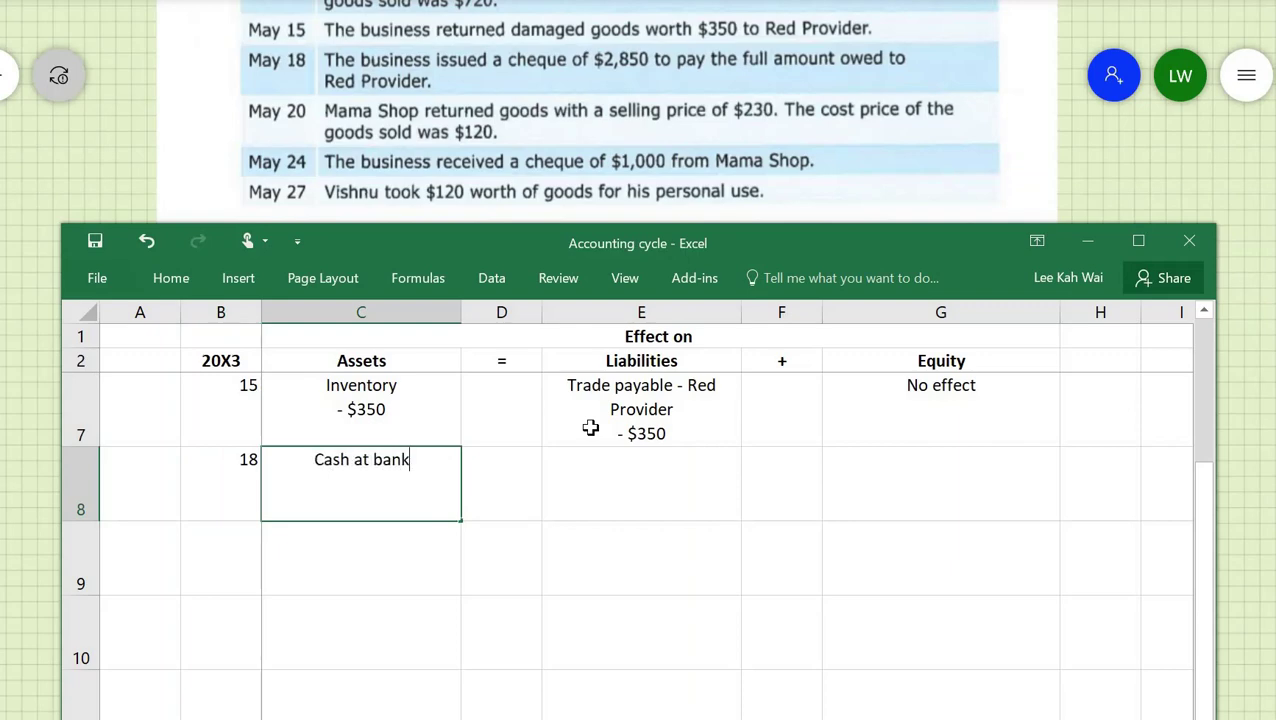
pyautogui.hotkey('alt', 'Return')
pyautogui.write('-')
pyautogui.write('$2,850')
pyautogui.press('Tab')
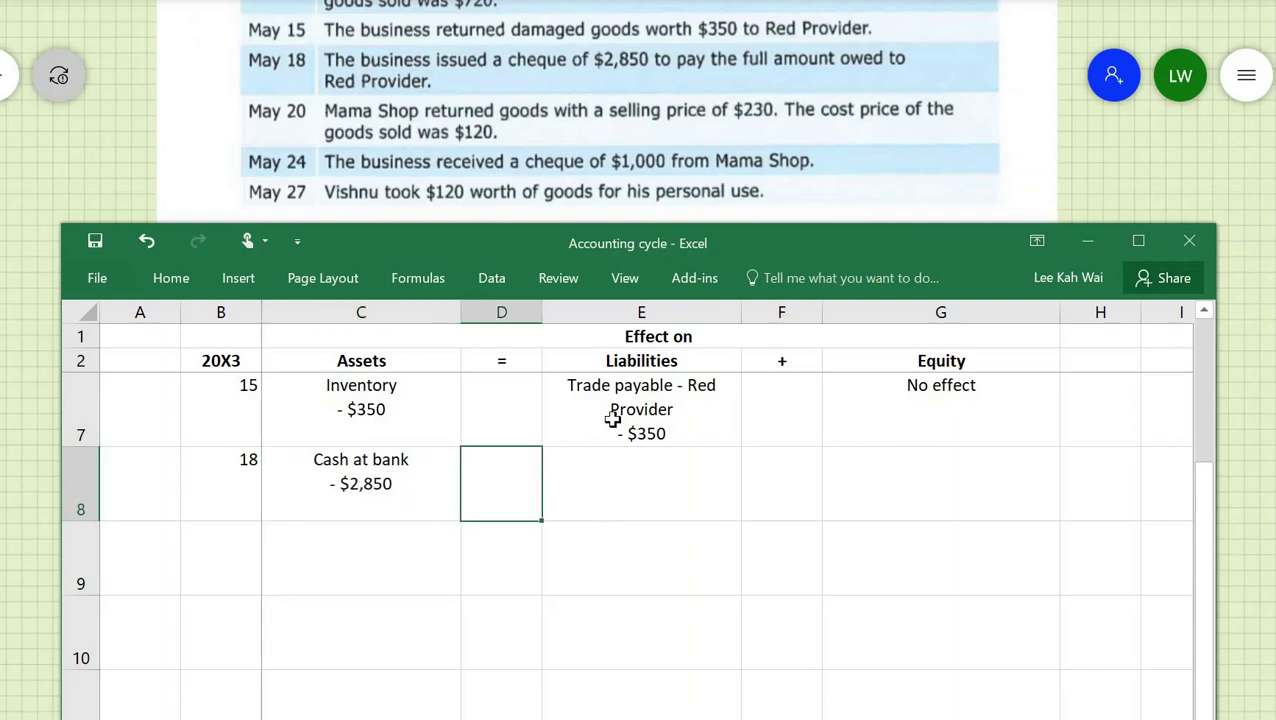
# Enter "Trade payable - Red Provider" with "- $2,850" on a new line as the May 18 liability effect
pyautogui.click(676, 475)
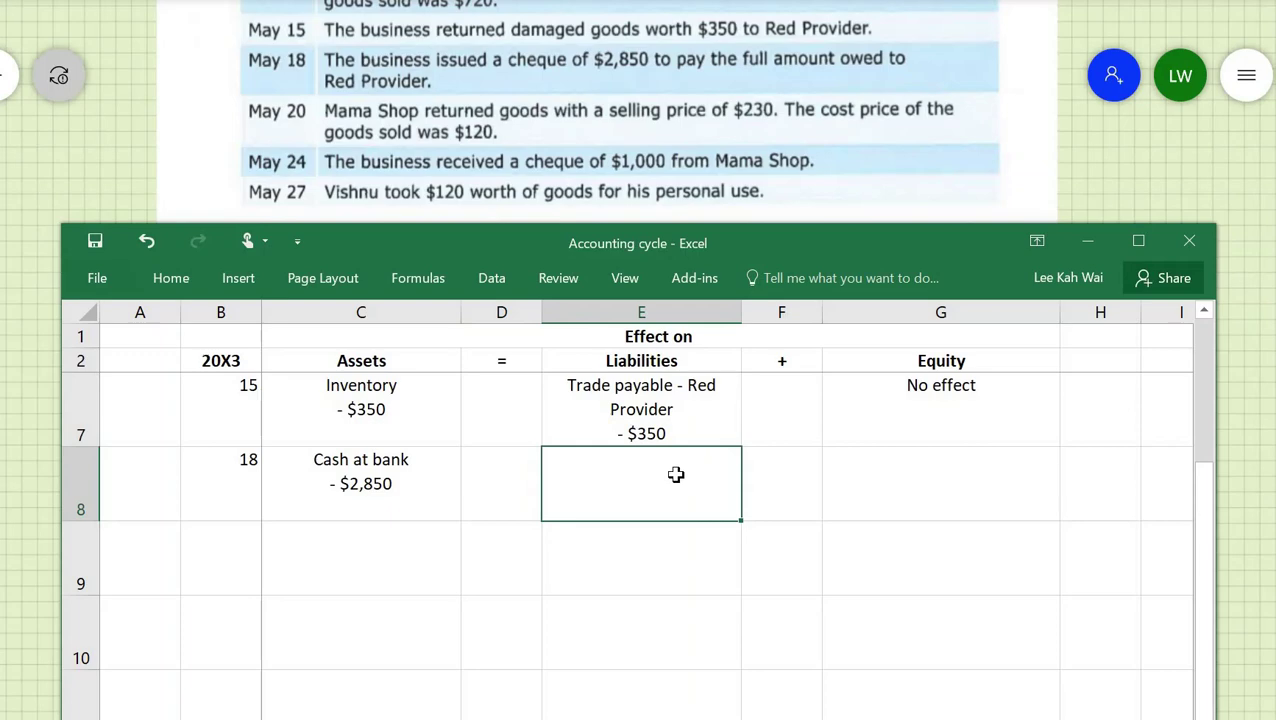
pyautogui.doubleClick(676, 475)
pyautogui.write('Trade payable - Red Provider - $350')
pyautogui.hotkey('ctrl', 'shift', 'Home')
pyautogui.hotkey('shift', 'Right')
pyautogui.hotkey('shift', 'Right')
pyautogui.hotkey('shift', 'Right')
pyautogui.hotkey('shift', 'Right')
pyautogui.hotkey('shift', 'Right')
pyautogui.hotkey('shift', 'Right')
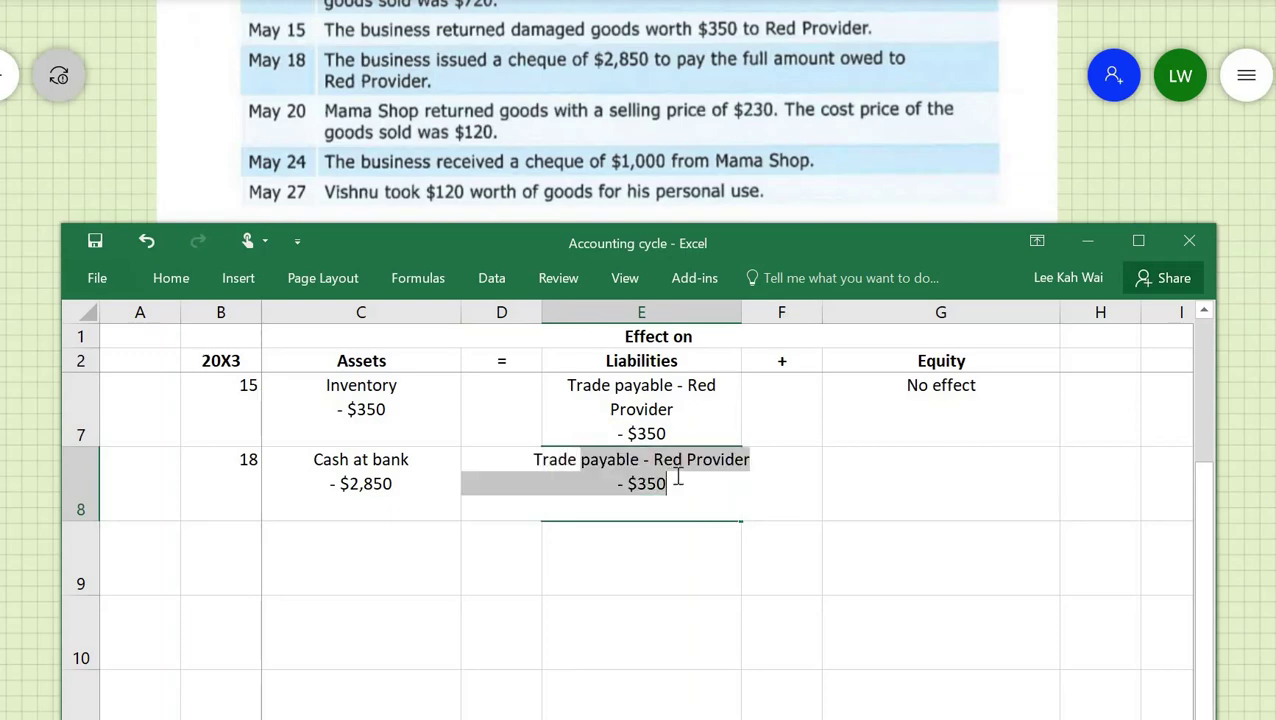
pyautogui.click(720, 510)
pyautogui.press('BackSpace')
pyautogui.press('BackSpace')
pyautogui.press('BackSpace')
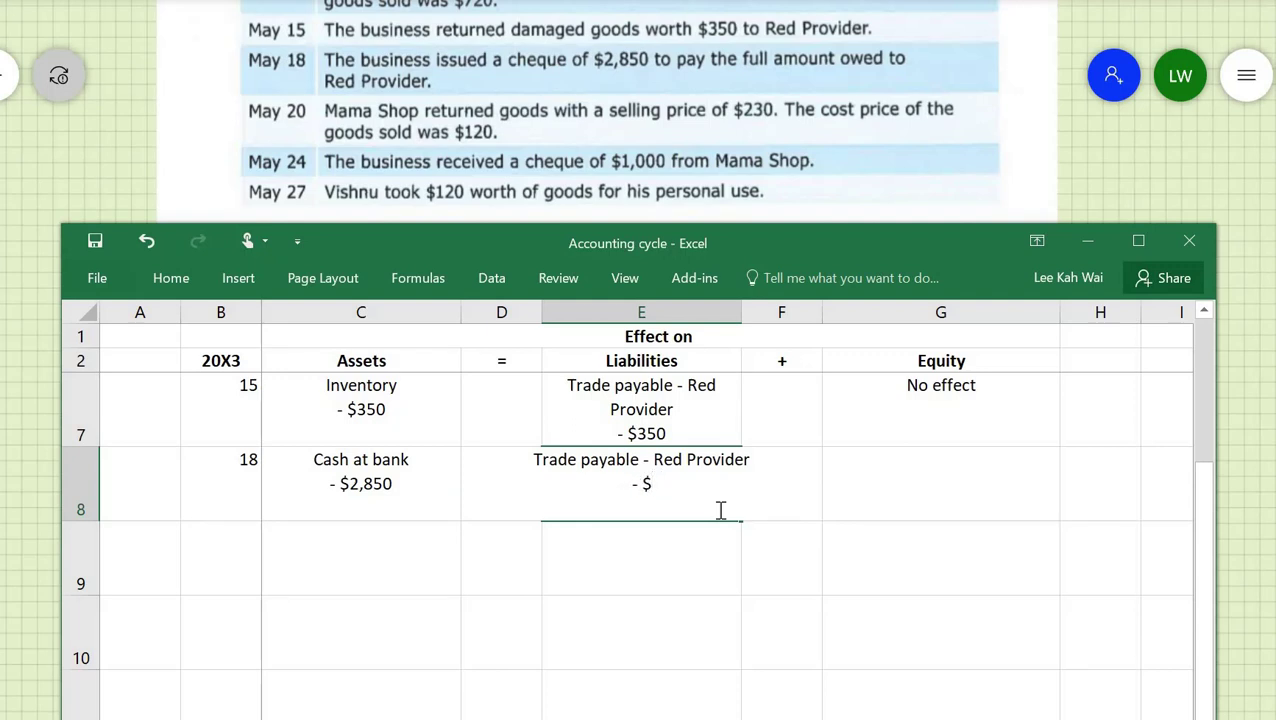
pyautogui.write('2,850')
pyautogui.click(598, 538)
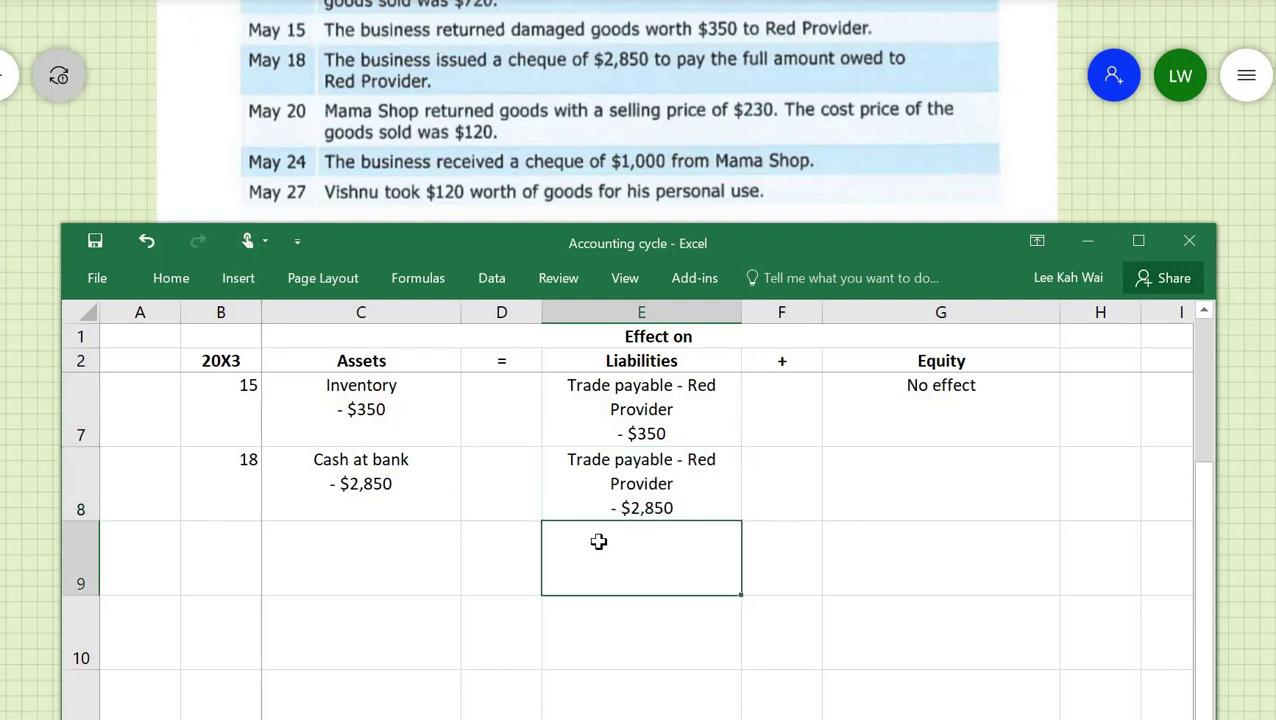
# Enter "No effect" as the equity effect of the May 18 transaction
pyautogui.click(899, 482)
pyautogui.write('No')
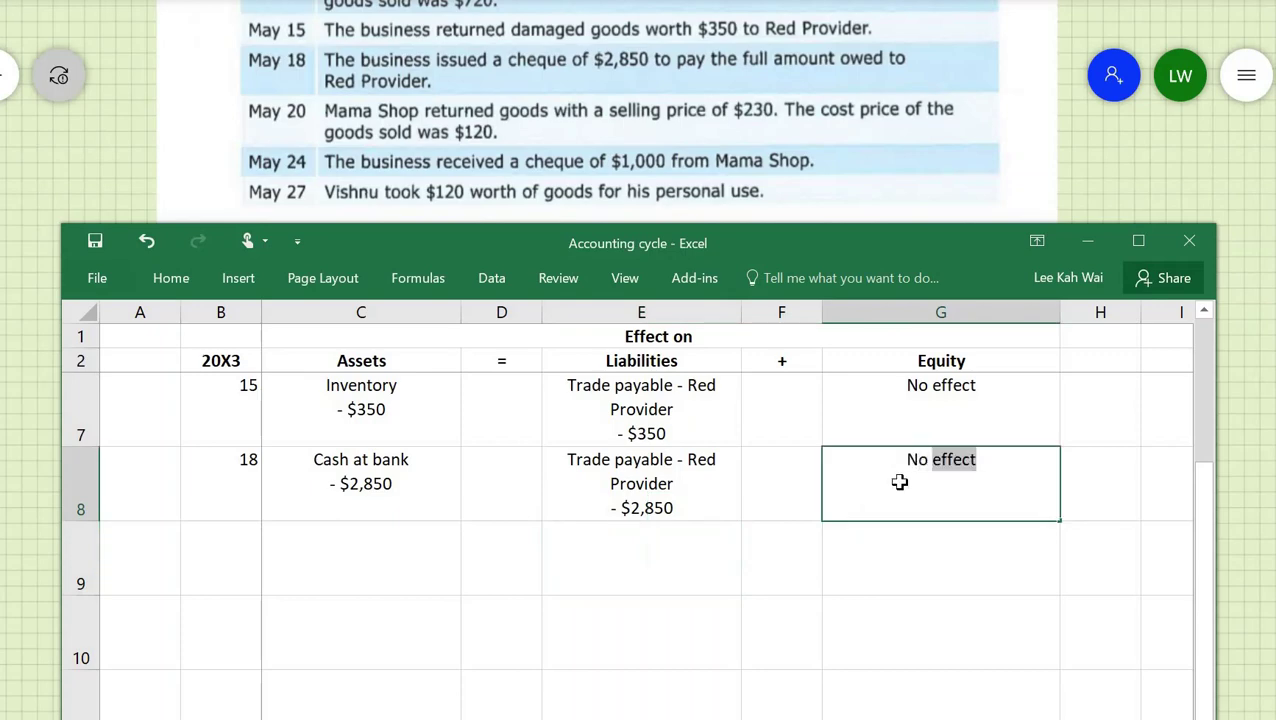
pyautogui.press('Return')
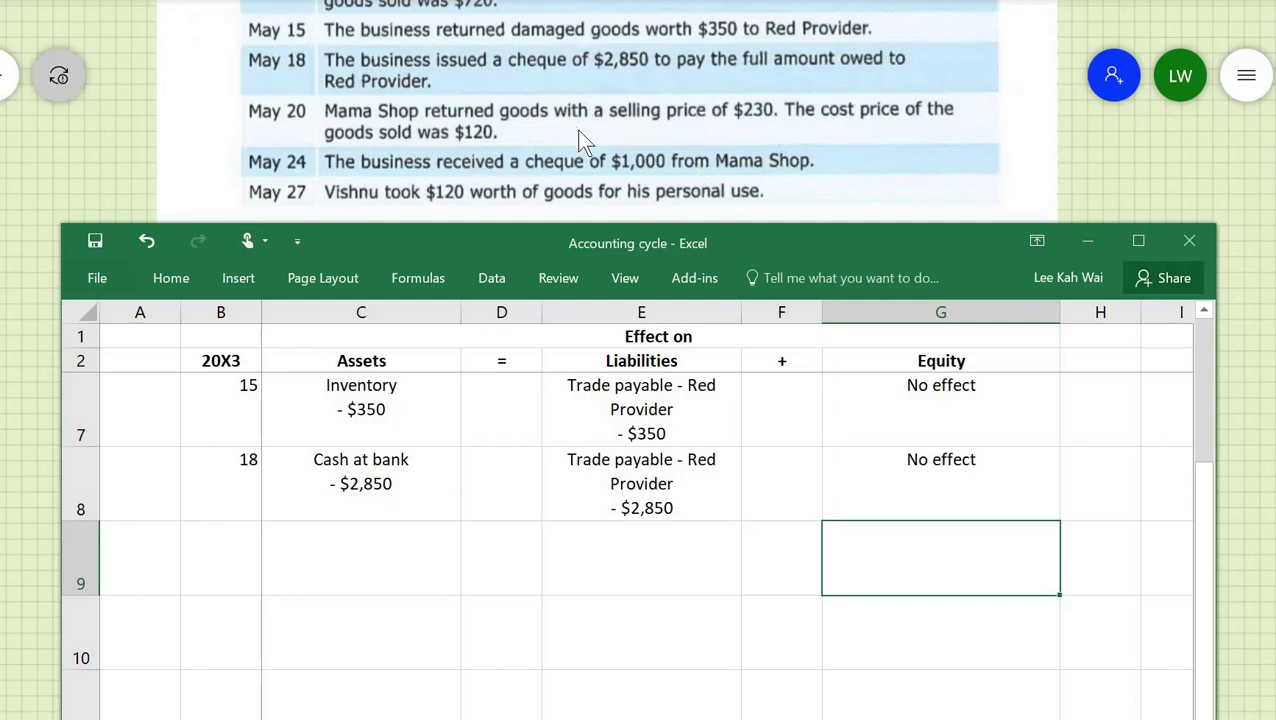
# Date row 9 as 20 and enter "Trade receivable - Mama Shop" with "- $230" on a new line as its asset effect
pyautogui.click(228, 562)
pyautogui.write('20')
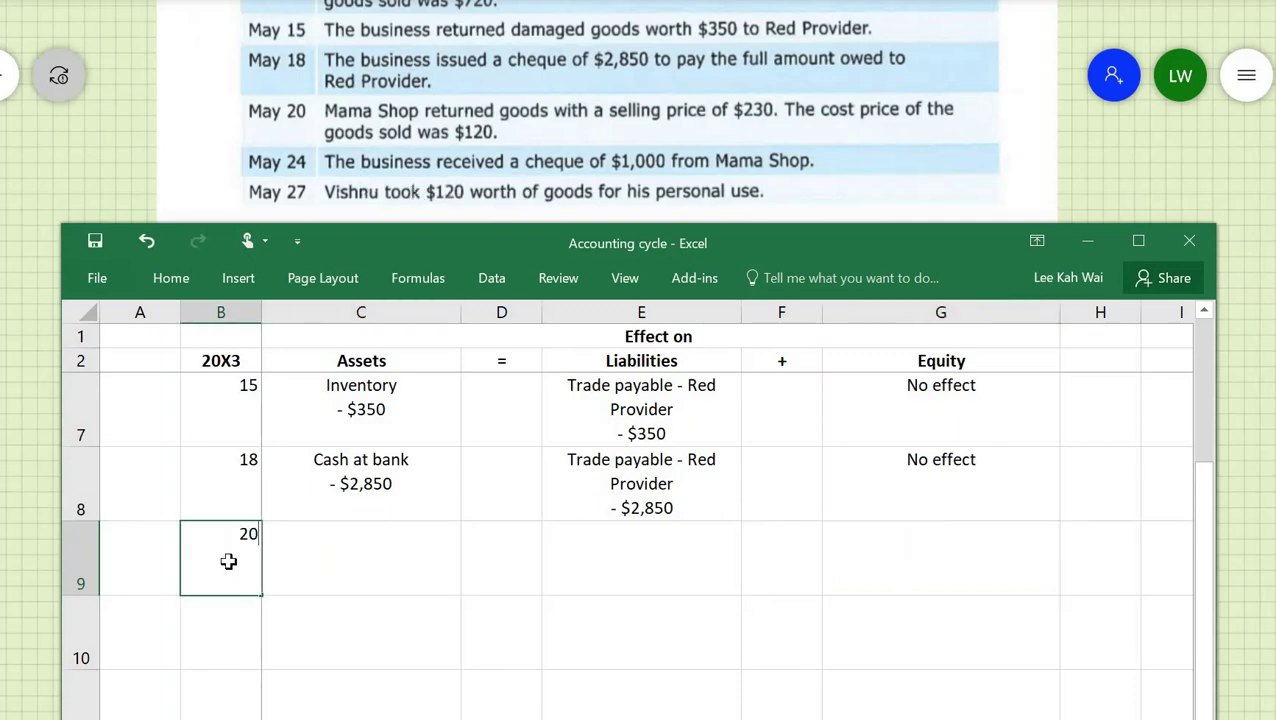
pyautogui.press('Tab')
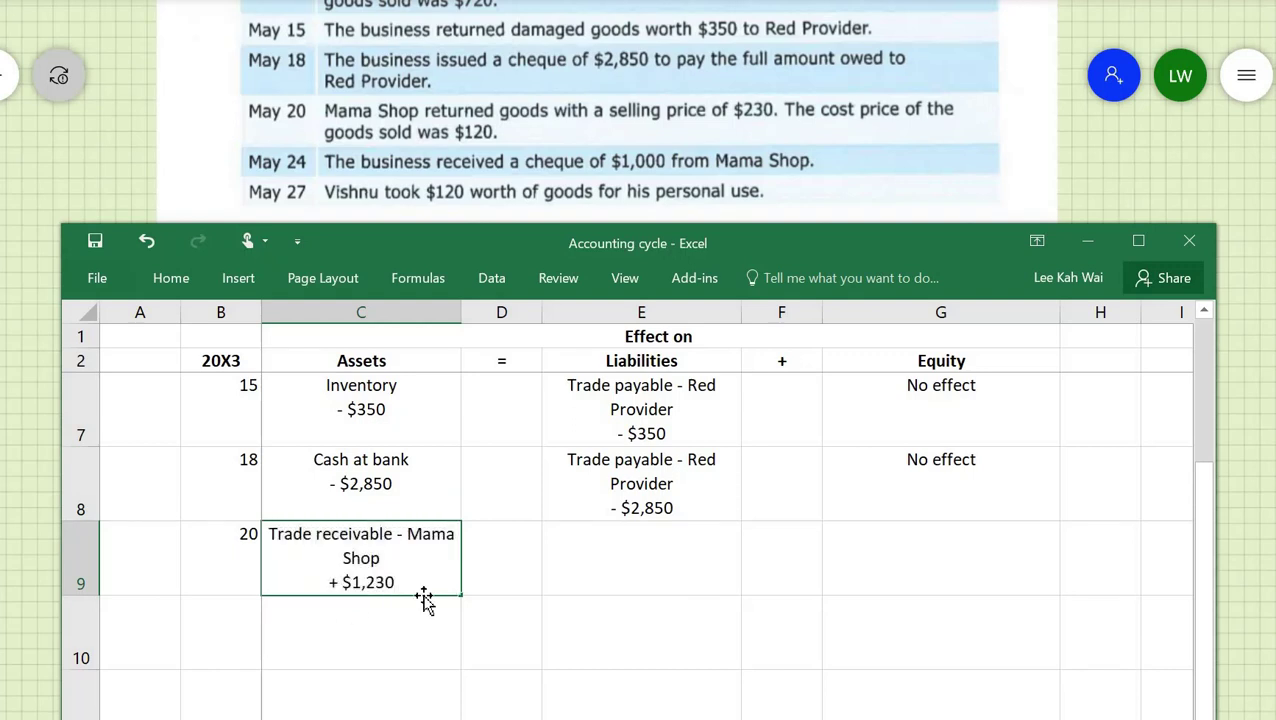
pyautogui.press('BackSpace')
pyautogui.press('BackSpace')
pyautogui.press('BackSpace')
pyautogui.press('BackSpace')
pyautogui.press('BackSpace')
pyautogui.press('BackSpace')
pyautogui.press('BackSpace')
pyautogui.press('BackSpace')
pyautogui.write('- ')
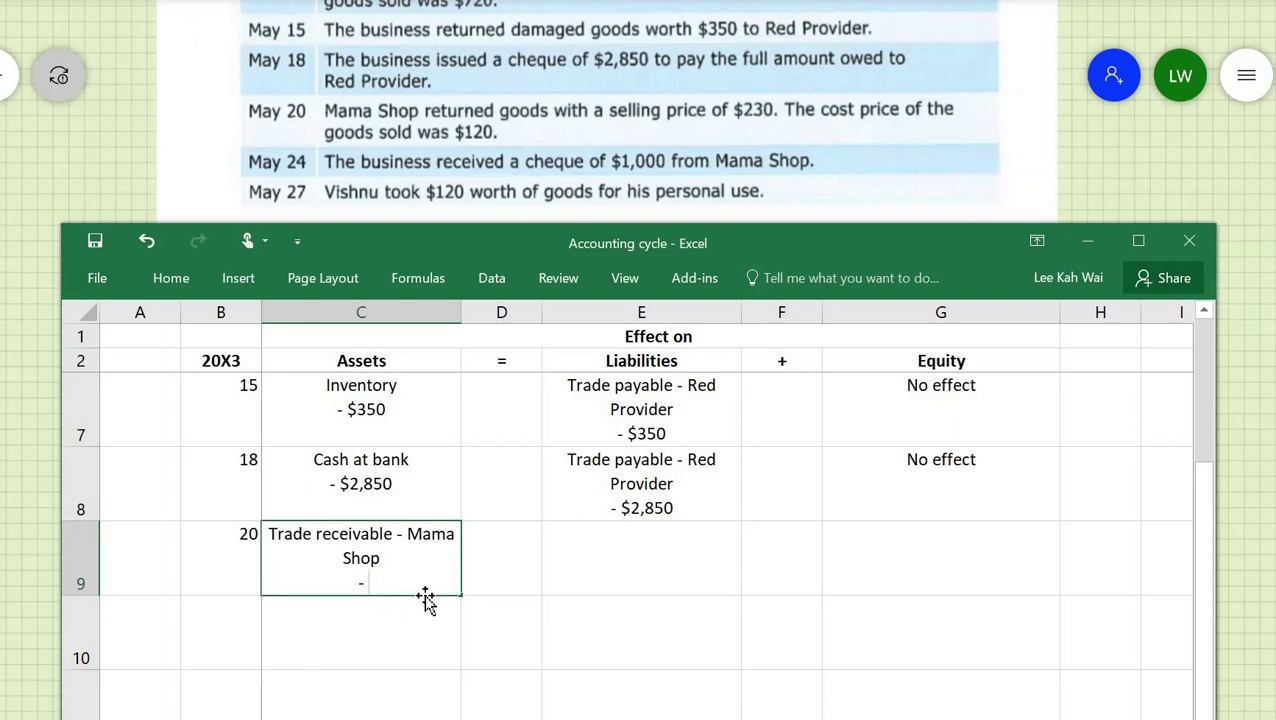
pyautogui.write('$230')
pyautogui.press('Tab')
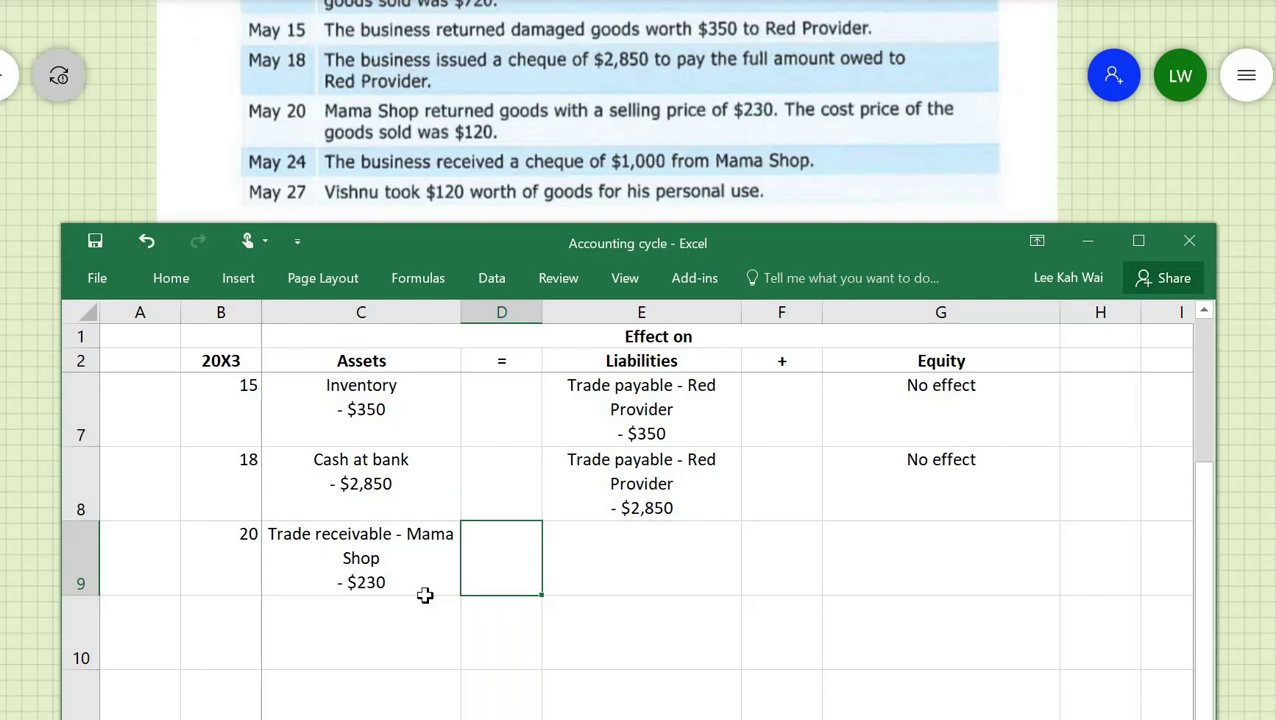
# Enter "Sales returns" with "- $230" on a new line as the May 20 equity effect in row 9
pyautogui.press('Tab')
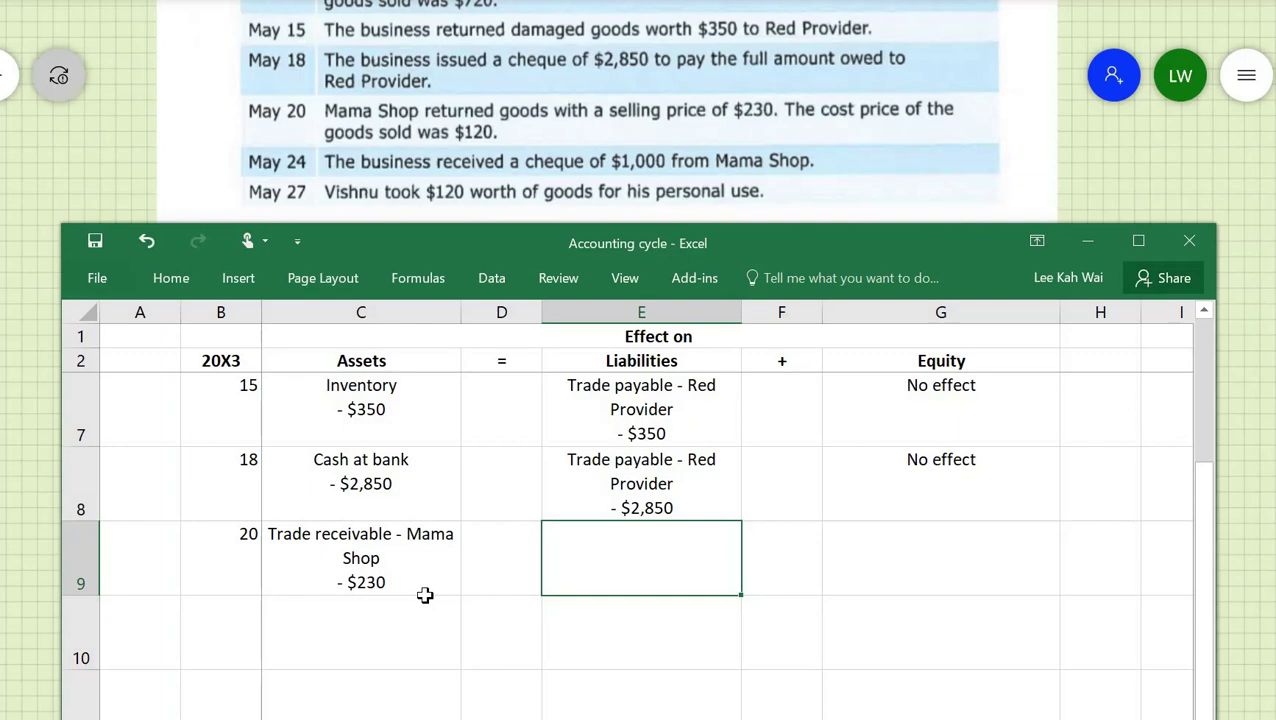
pyautogui.press('Tab')
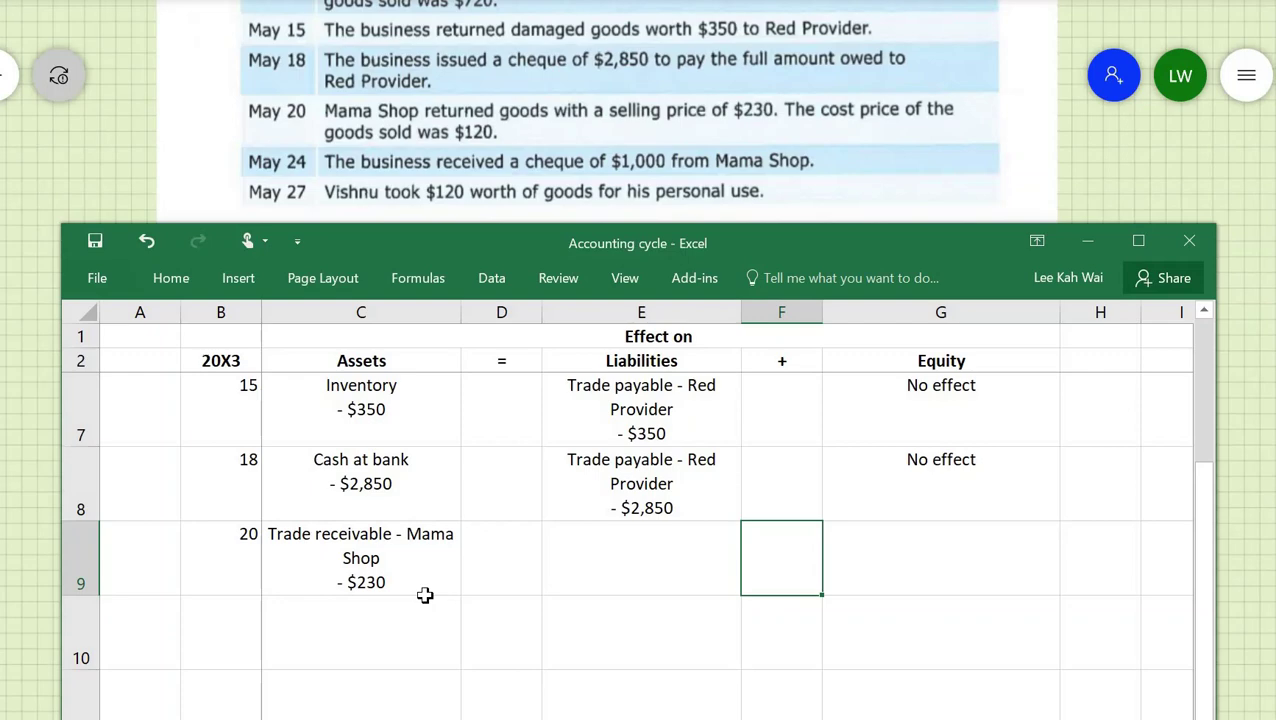
pyautogui.press('Tab')
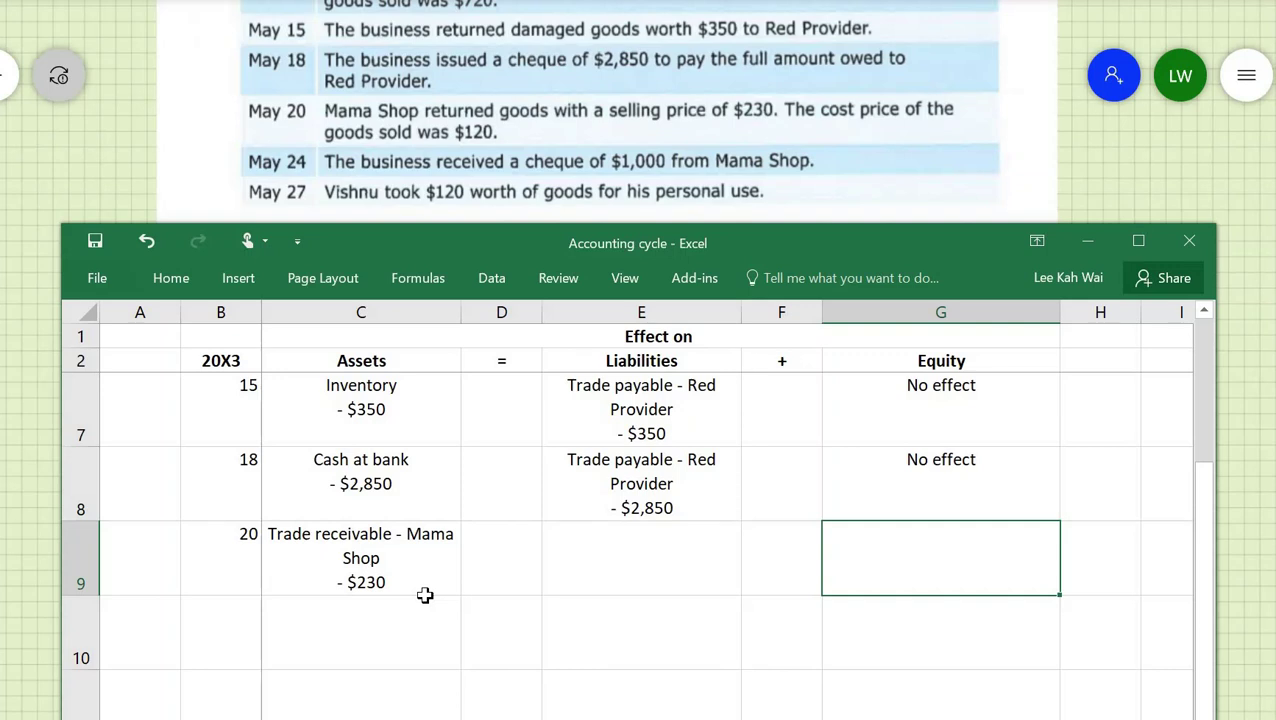
pyautogui.write('Sales revenue + $1,230')
pyautogui.hotkey('shift', 'Right')
pyautogui.hotkey('shift', 'Right')
pyautogui.hotkey('shift', 'Right')
pyautogui.hotkey('shift', 'Right')
pyautogui.hotkey('shift', 'Right')
pyautogui.hotkey('shift', 'Right')
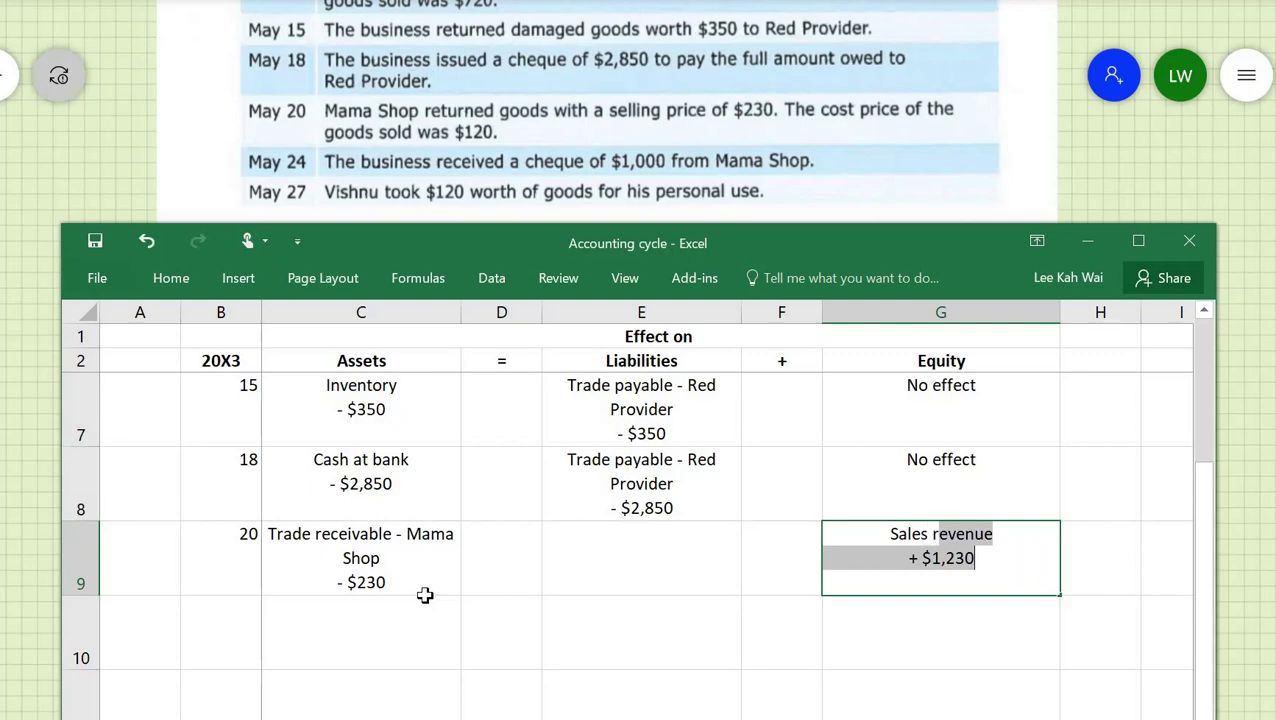
pyautogui.write('returns')
pyautogui.hotkey('alt', 'Return')
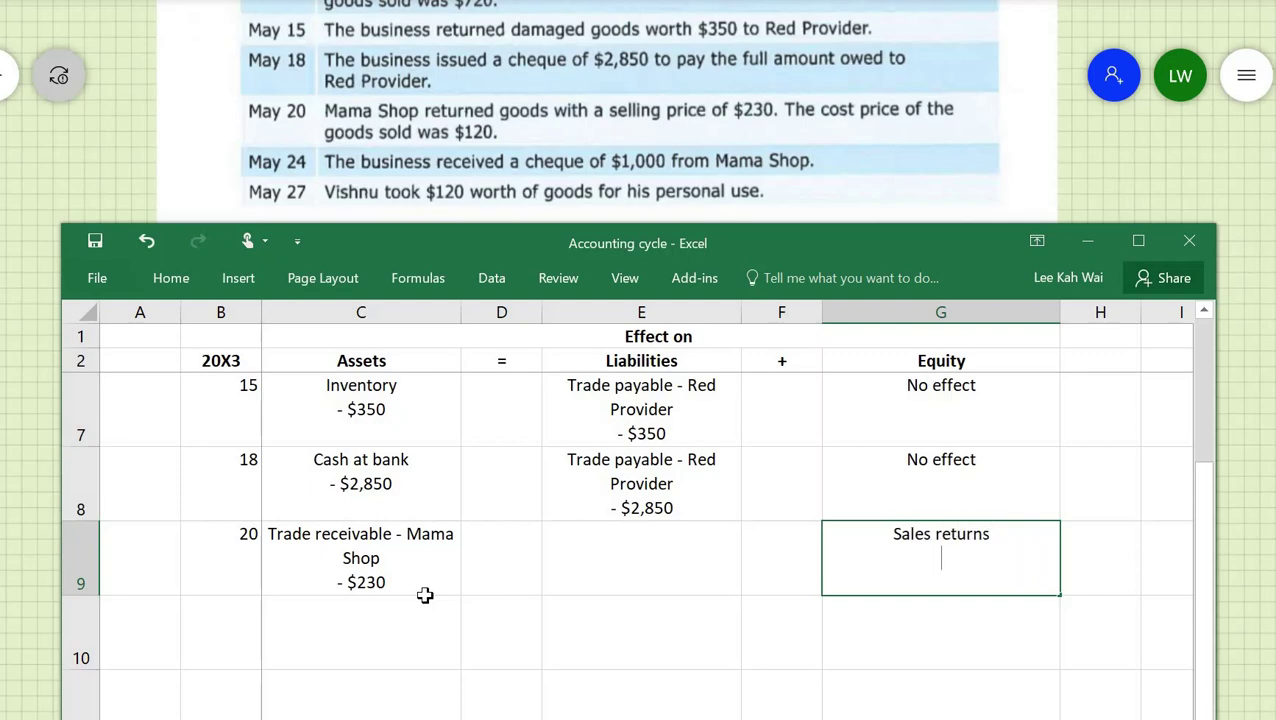
pyautogui.write('- $230')
pyautogui.press('Return')
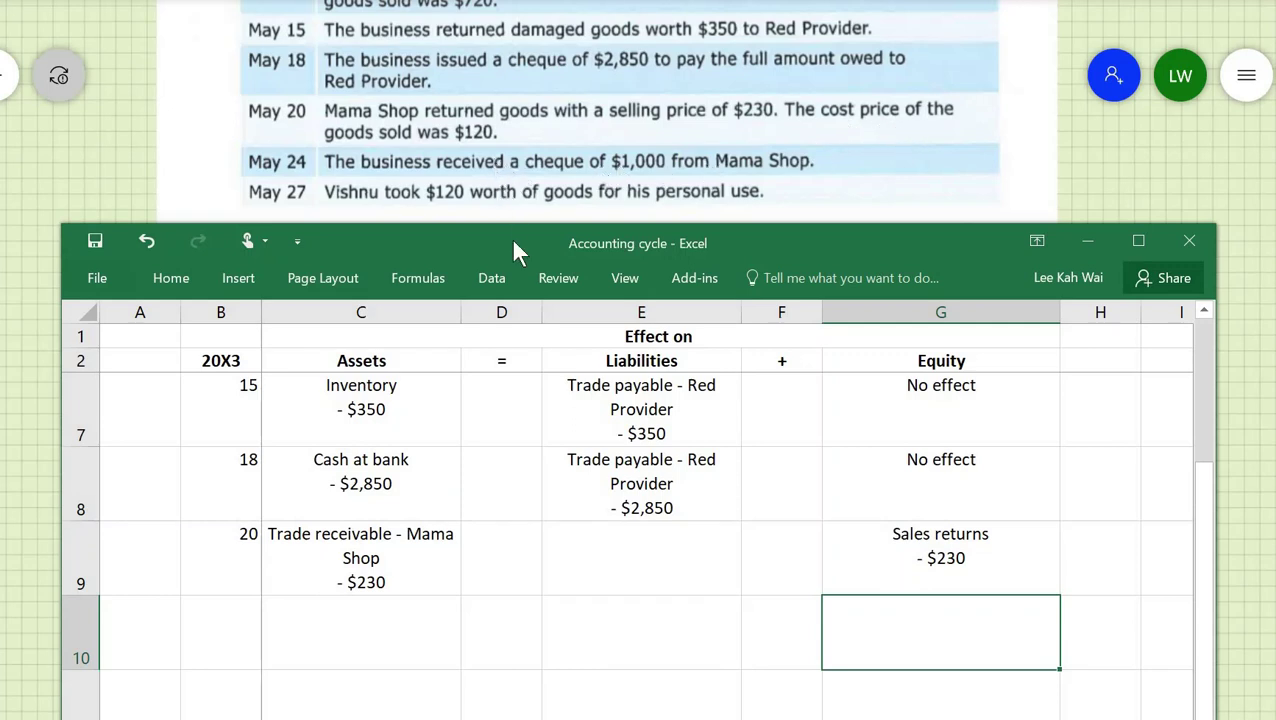
# Enter "Inventory" with "+ $120" on a second line as the other May 20 asset effect in row 10
pyautogui.click(391, 625)
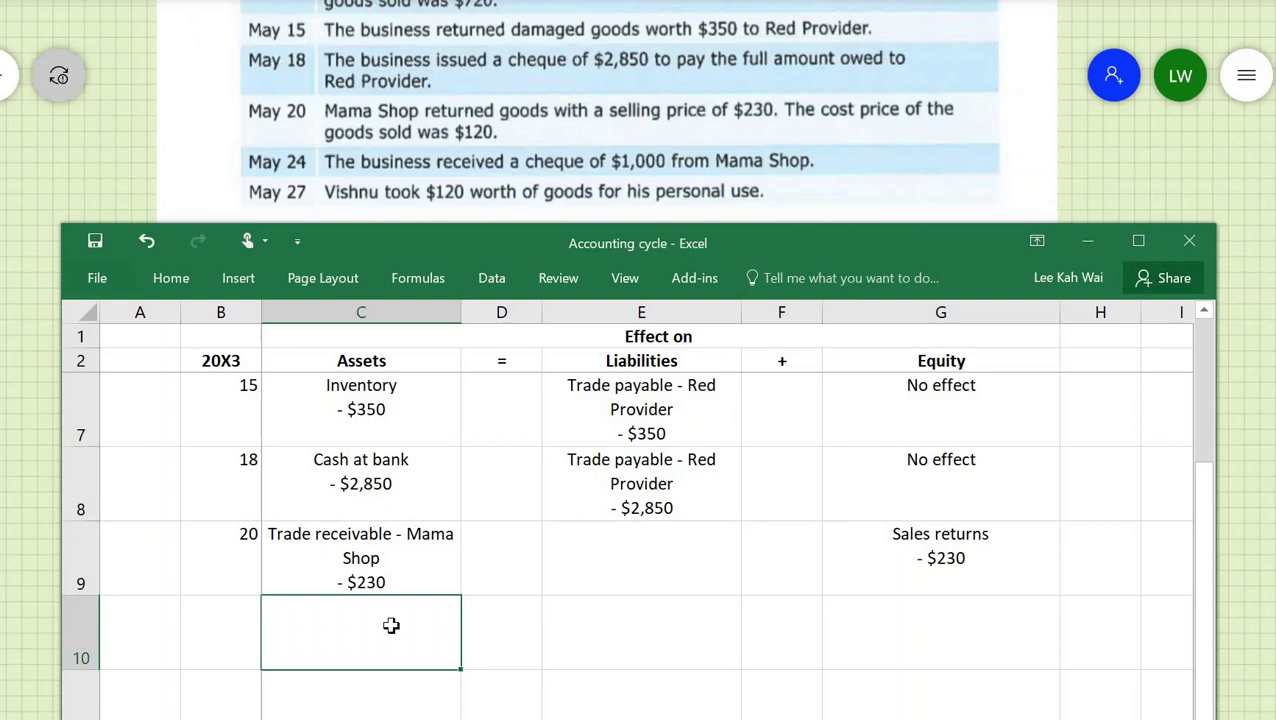
pyautogui.write('Inventory')
pyautogui.hotkey('alt', 'Return')
pyautogui.write('+ $3,200')
pyautogui.moveTo(342, 632); pyautogui.dragTo(396, 632)
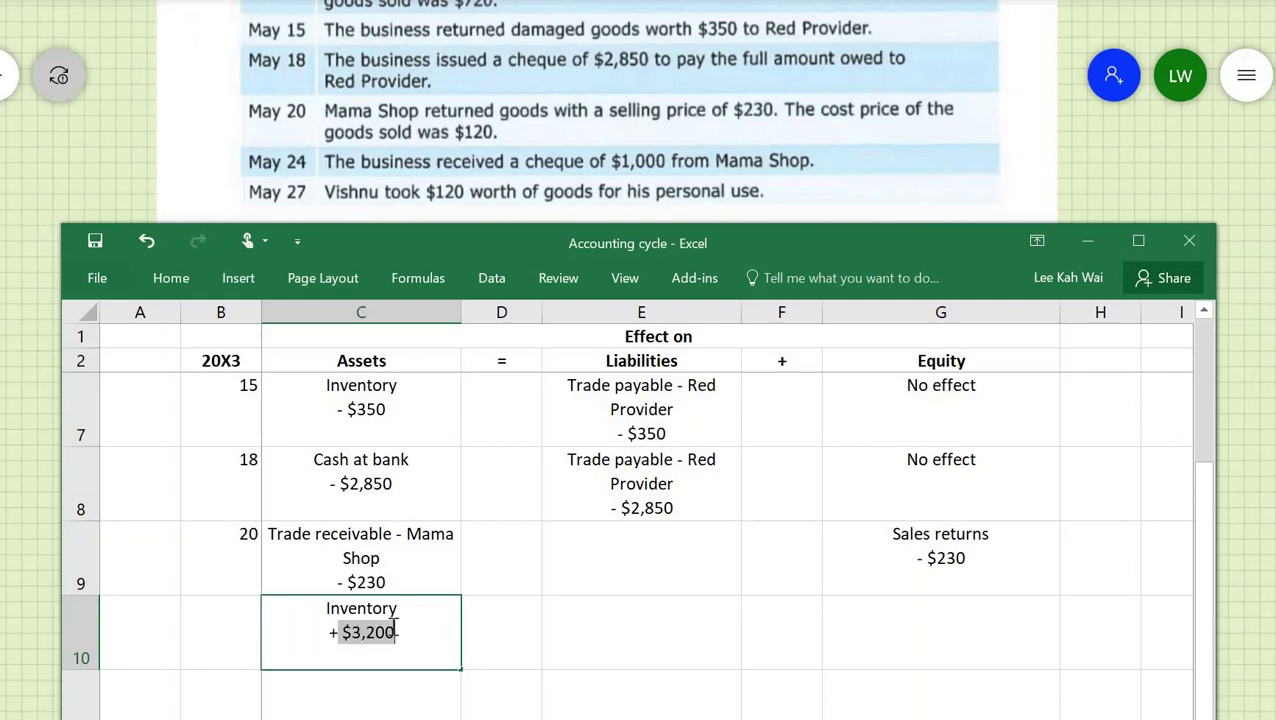
pyautogui.doubleClick(395, 630)
pyautogui.write('120')
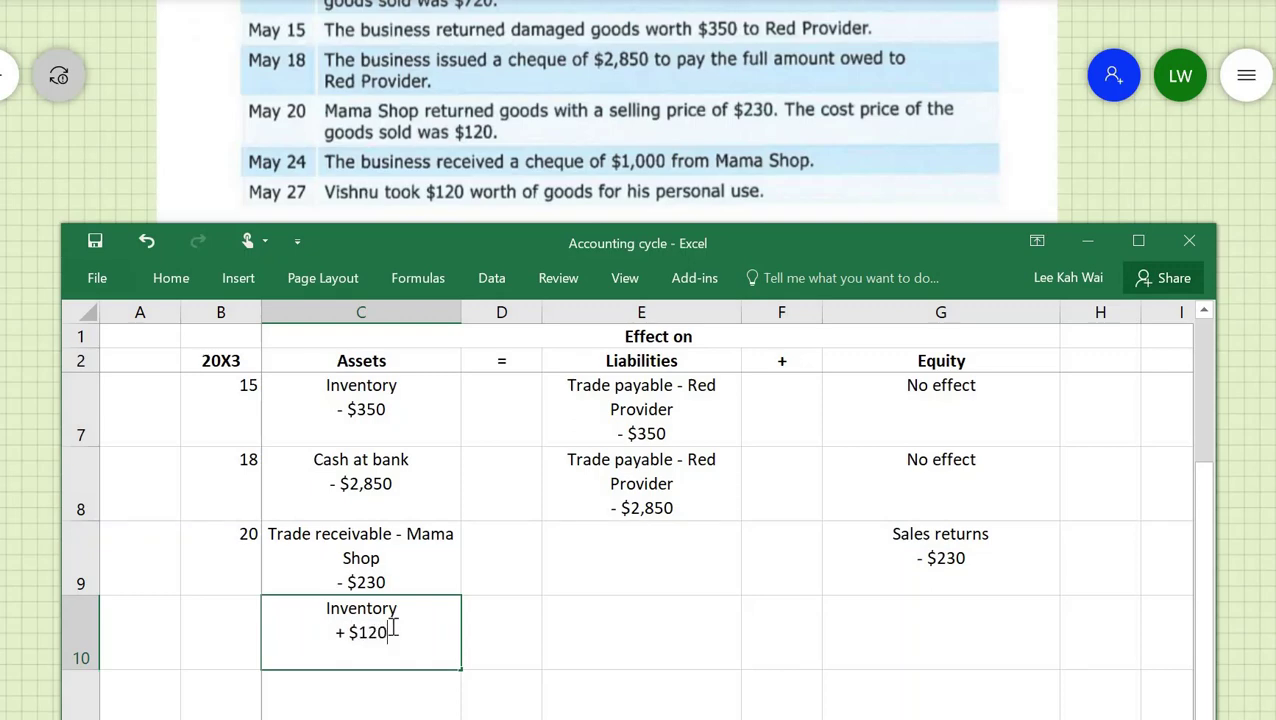
pyautogui.press('Return')
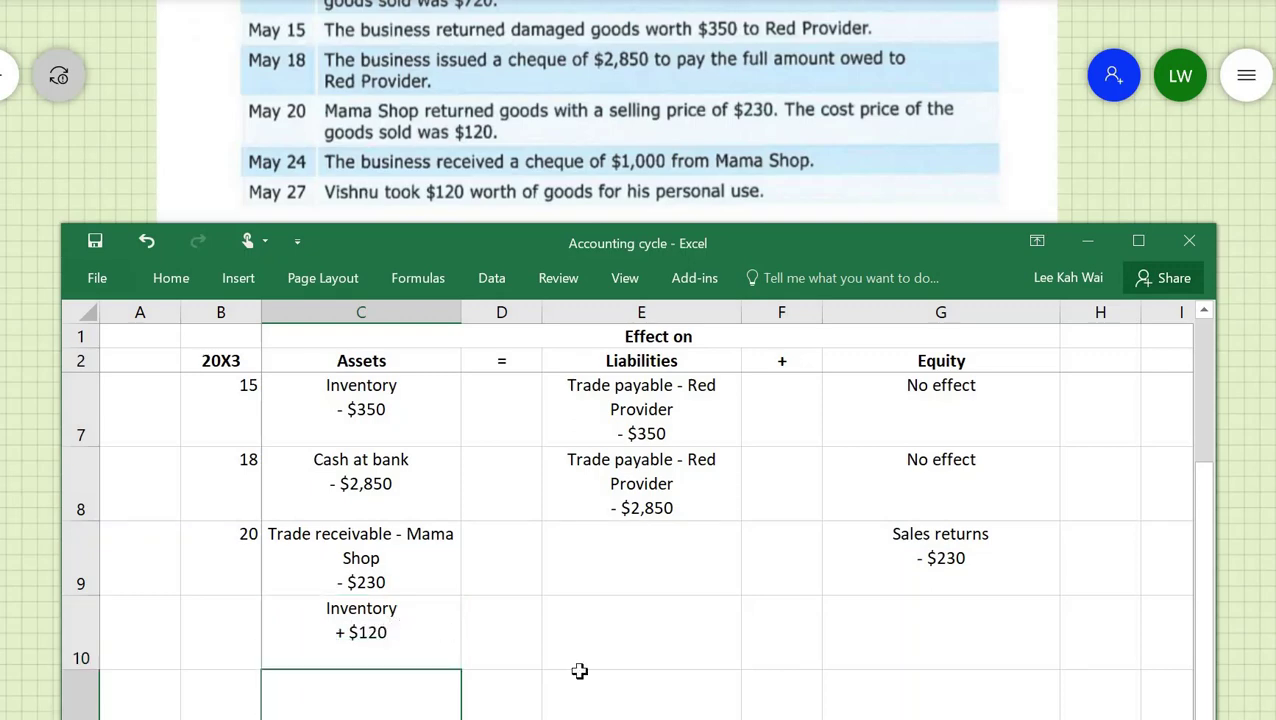
pyautogui.press('Up')
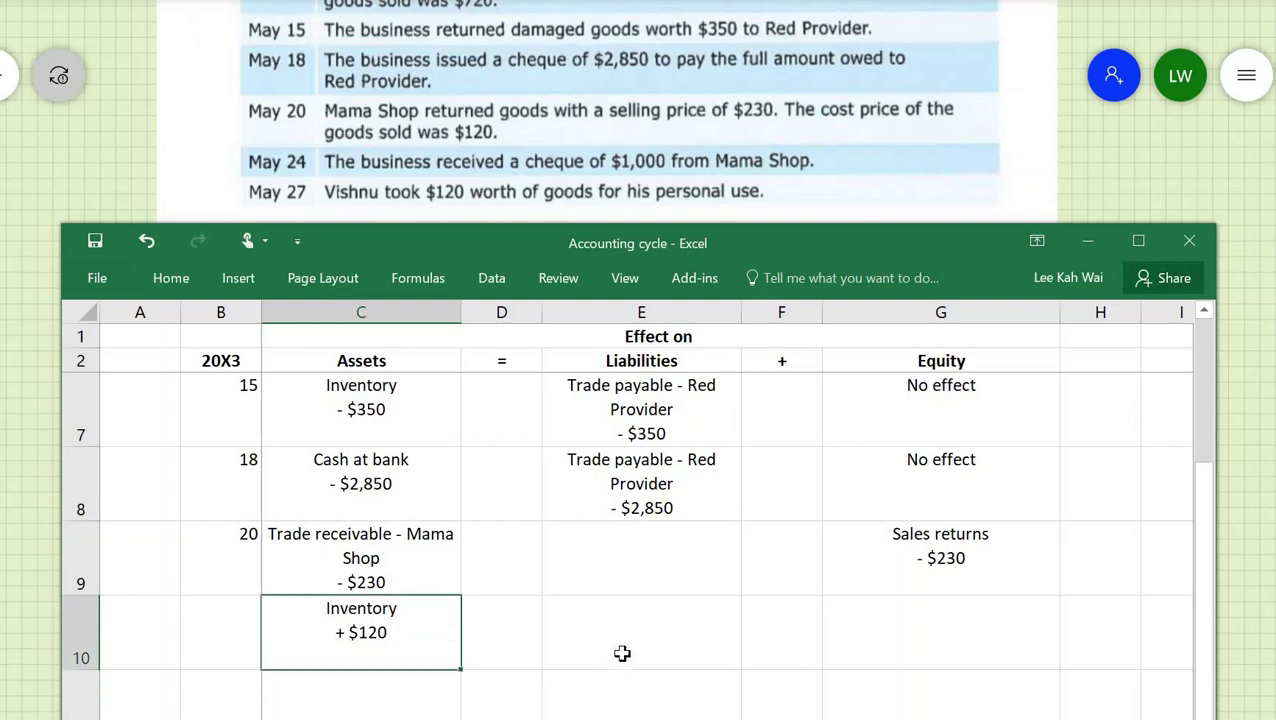
# Enter "Cost of sales" with "+ $120" on a second line as the equity effect in row 10
pyautogui.click(865, 630)
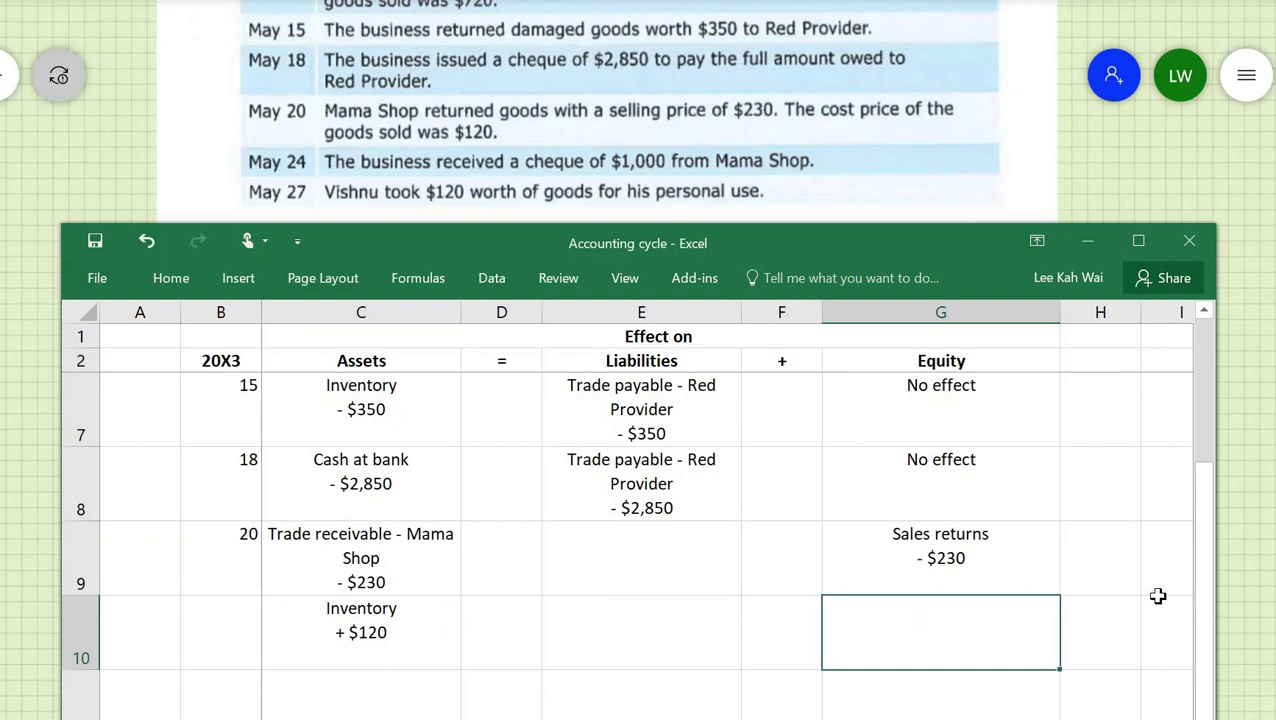
pyautogui.write('Cost of sales')
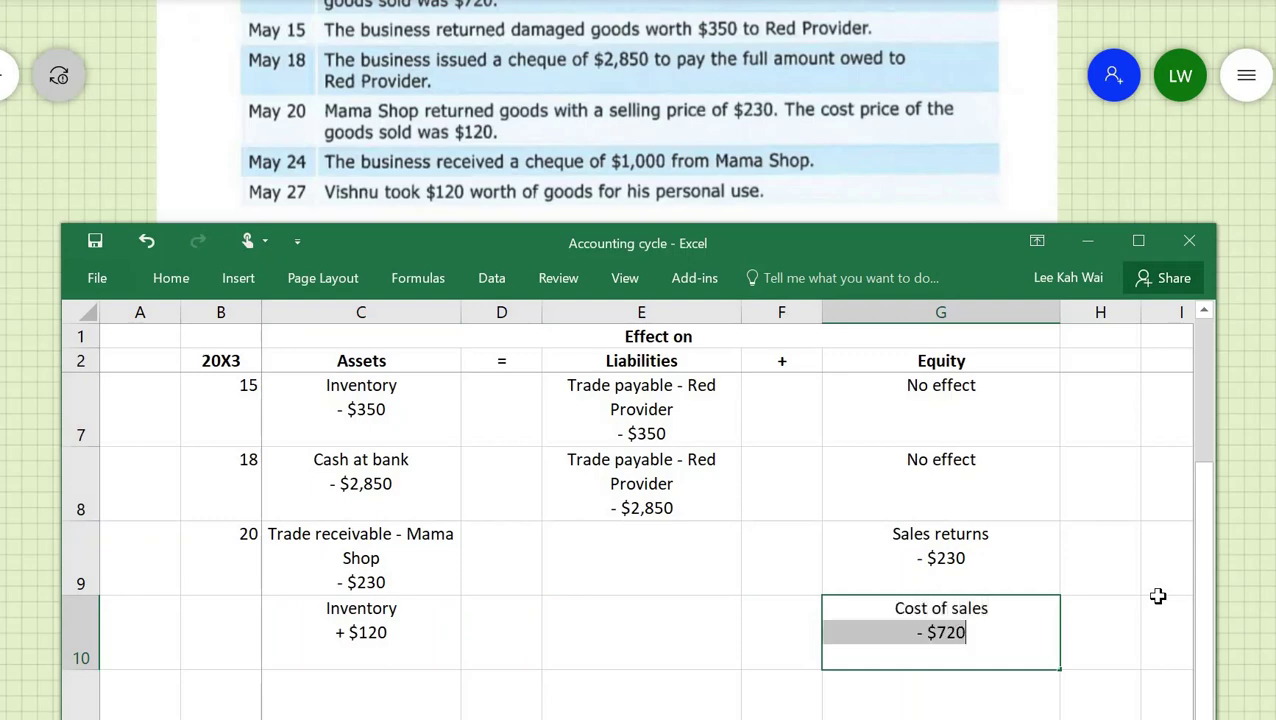
pyautogui.hotkey('alt', 'Return')
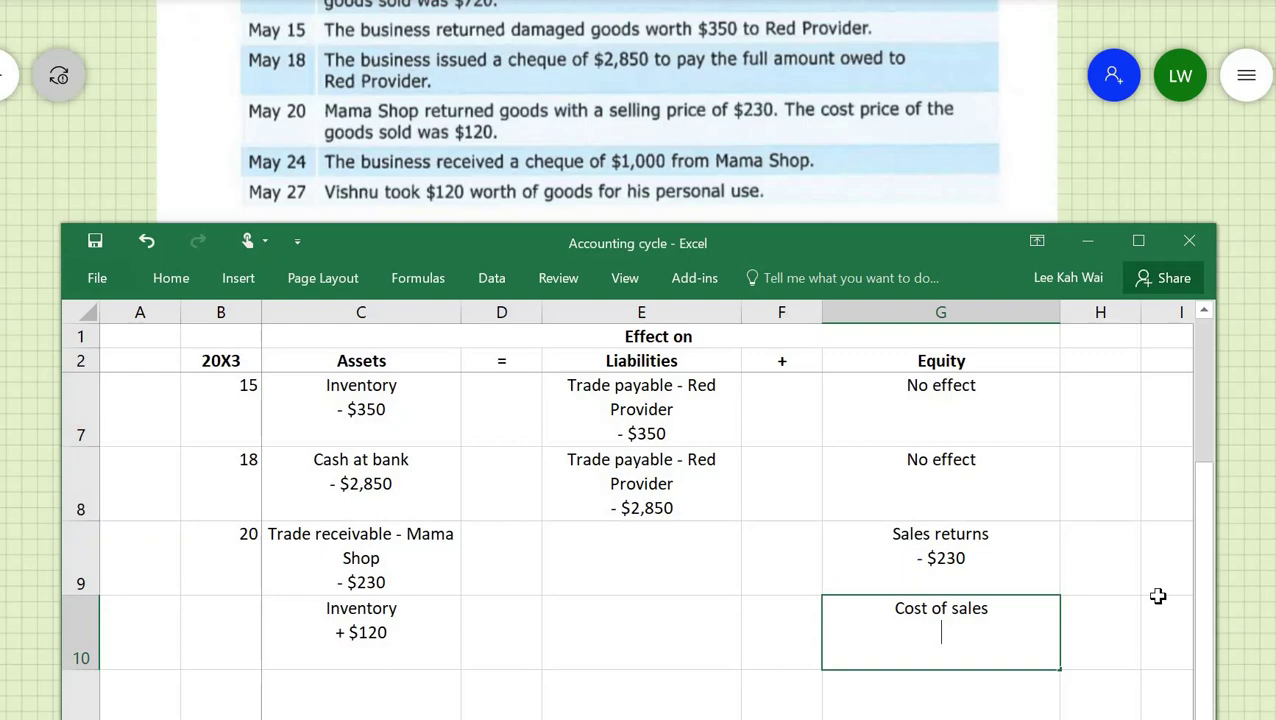
pyautogui.write('+ $120')
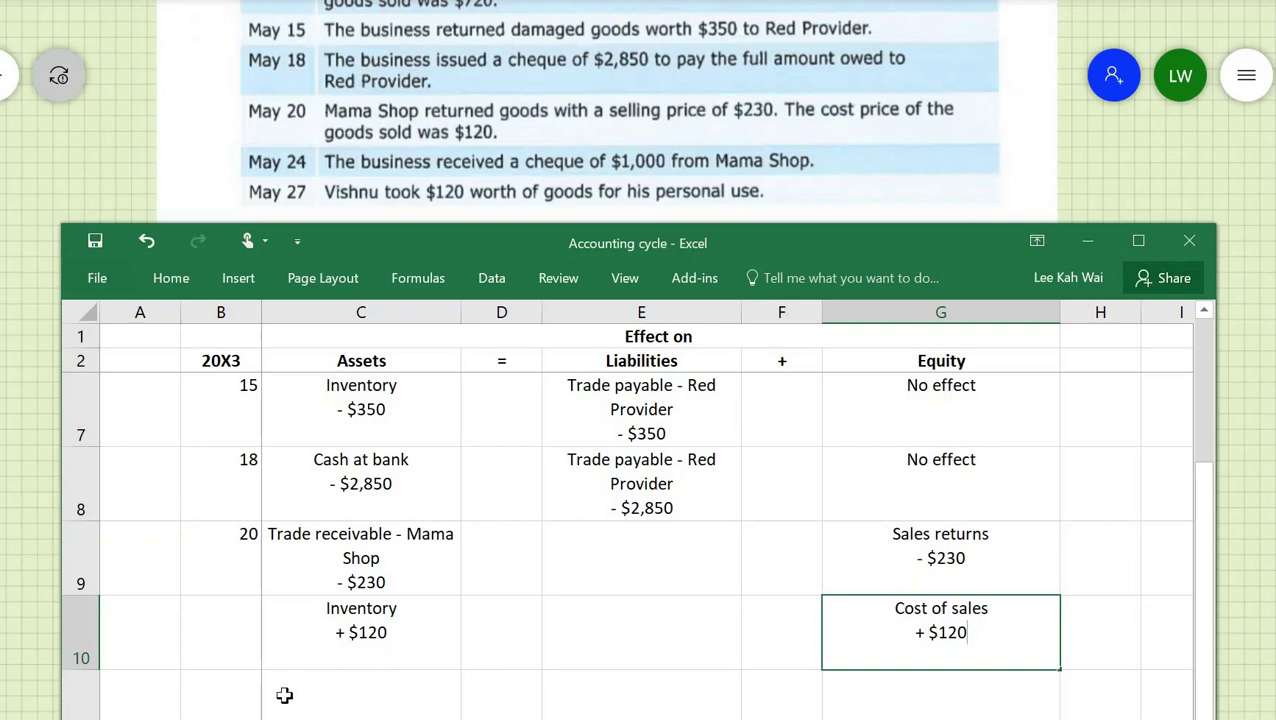
# Date row 11 as 24 and enter "Cash at bank" with "+ $1,000" on a second line as its asset effect
pyautogui.click(244, 699)
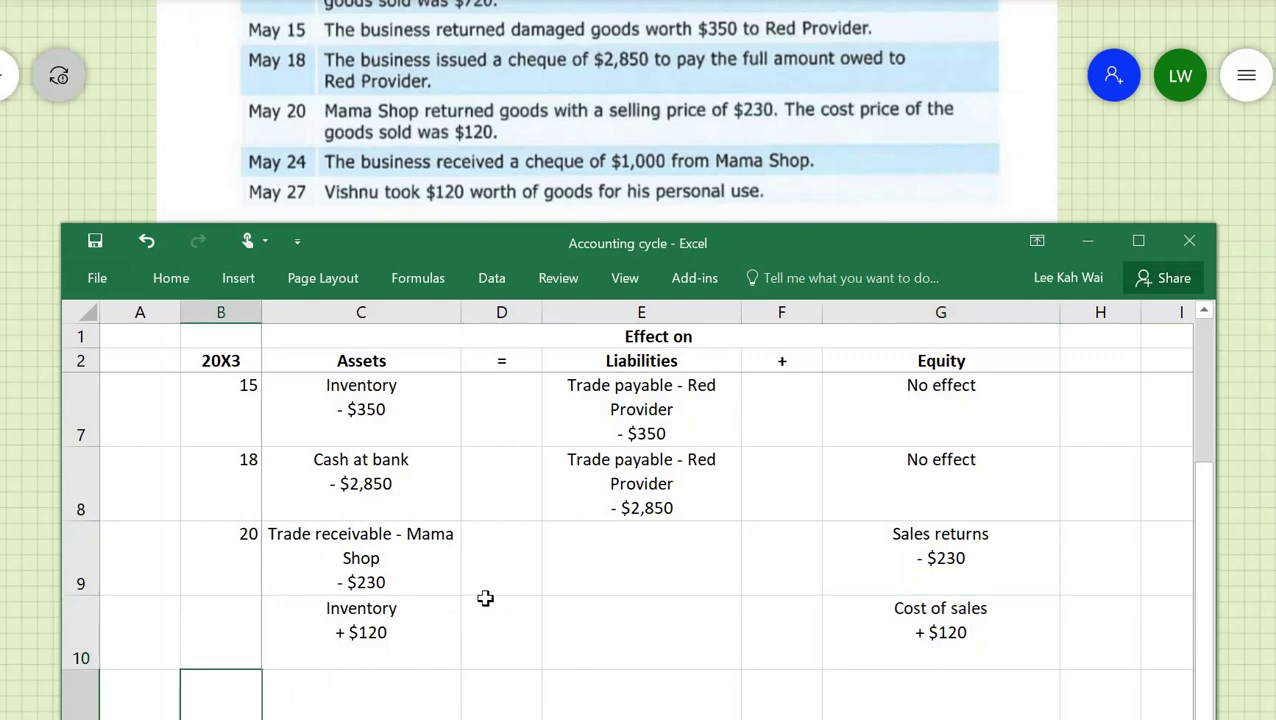
pyautogui.scroll(-1, 485, 598)
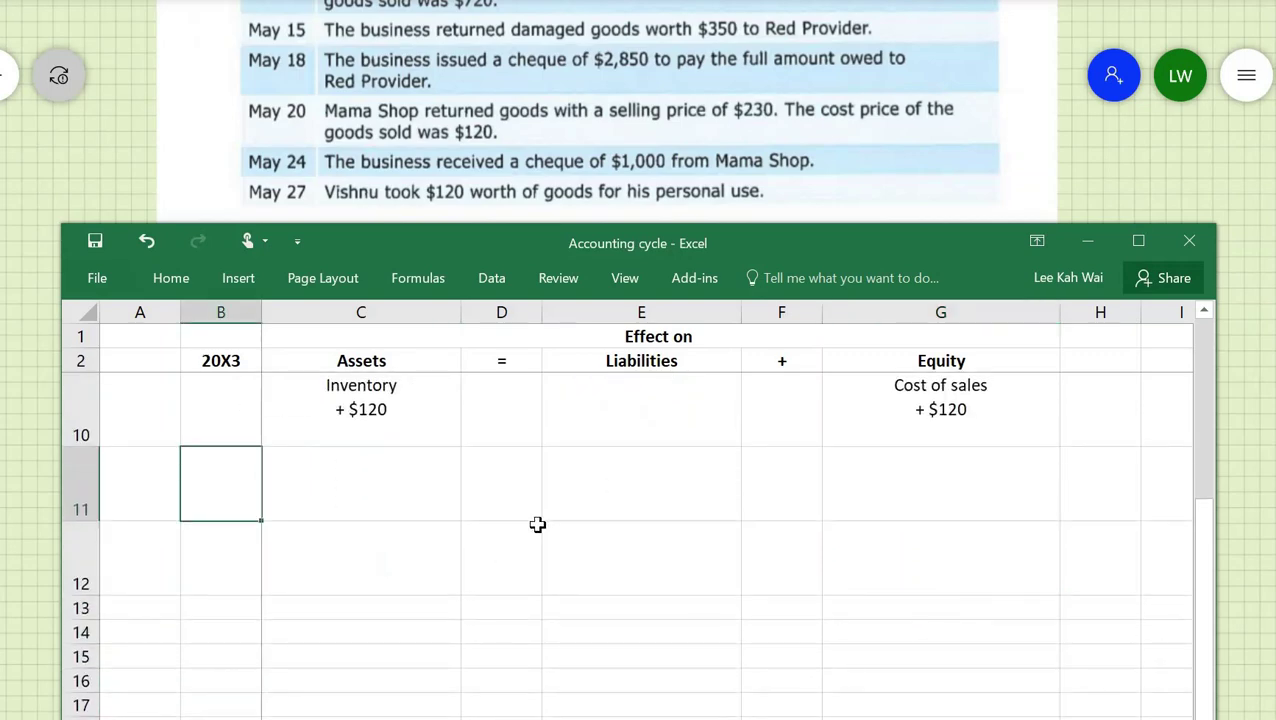
pyautogui.write('24')
pyautogui.press('Tab')
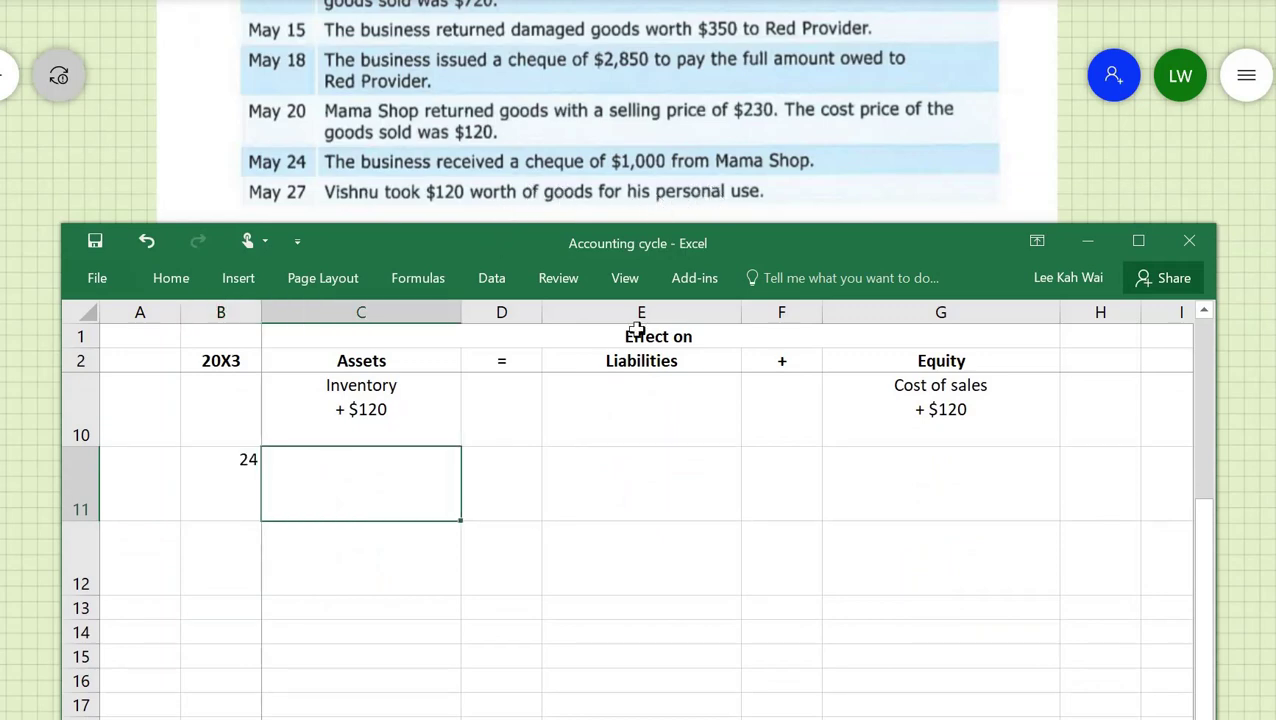
pyautogui.doubleClick(427, 489)
pyautogui.write('Cash at bank - $2,850')
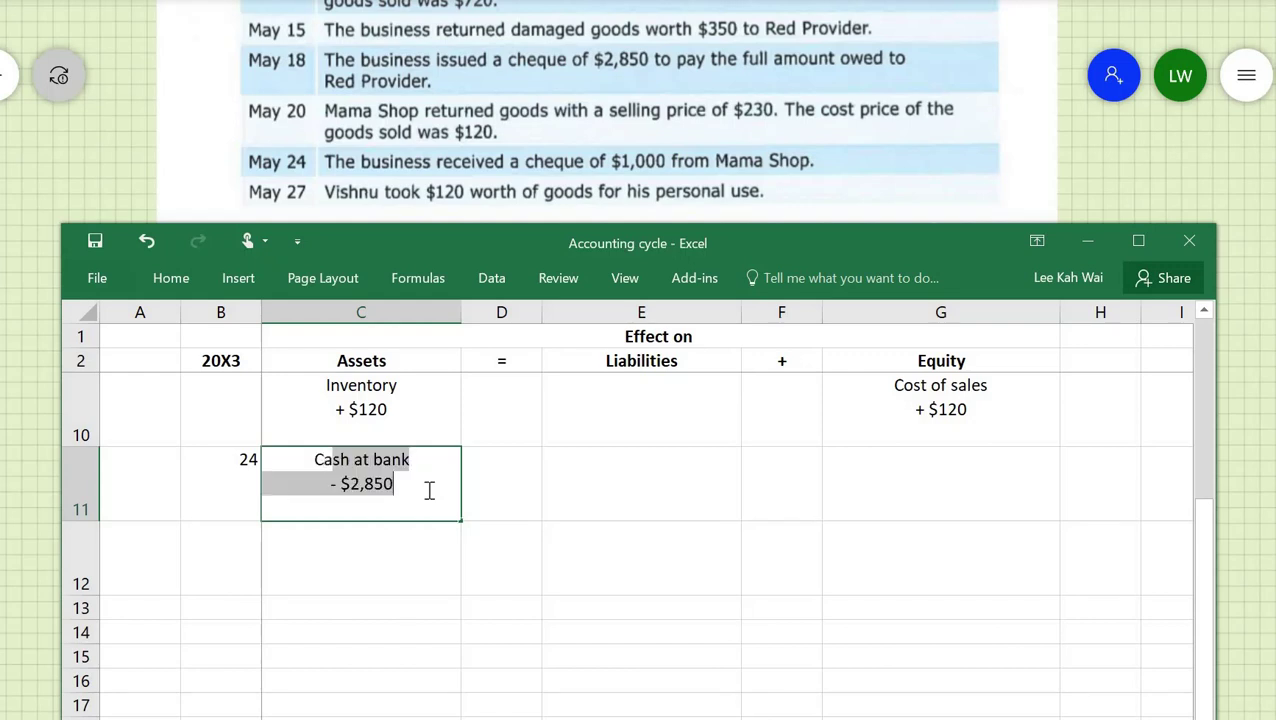
pyautogui.press('BackSpace')
pyautogui.press('BackSpace')
pyautogui.press('BackSpace')
pyautogui.press('BackSpace')
pyautogui.press('BackSpace')
pyautogui.press('BackSpace')
pyautogui.press('BackSpace')
pyautogui.press('BackSpace')
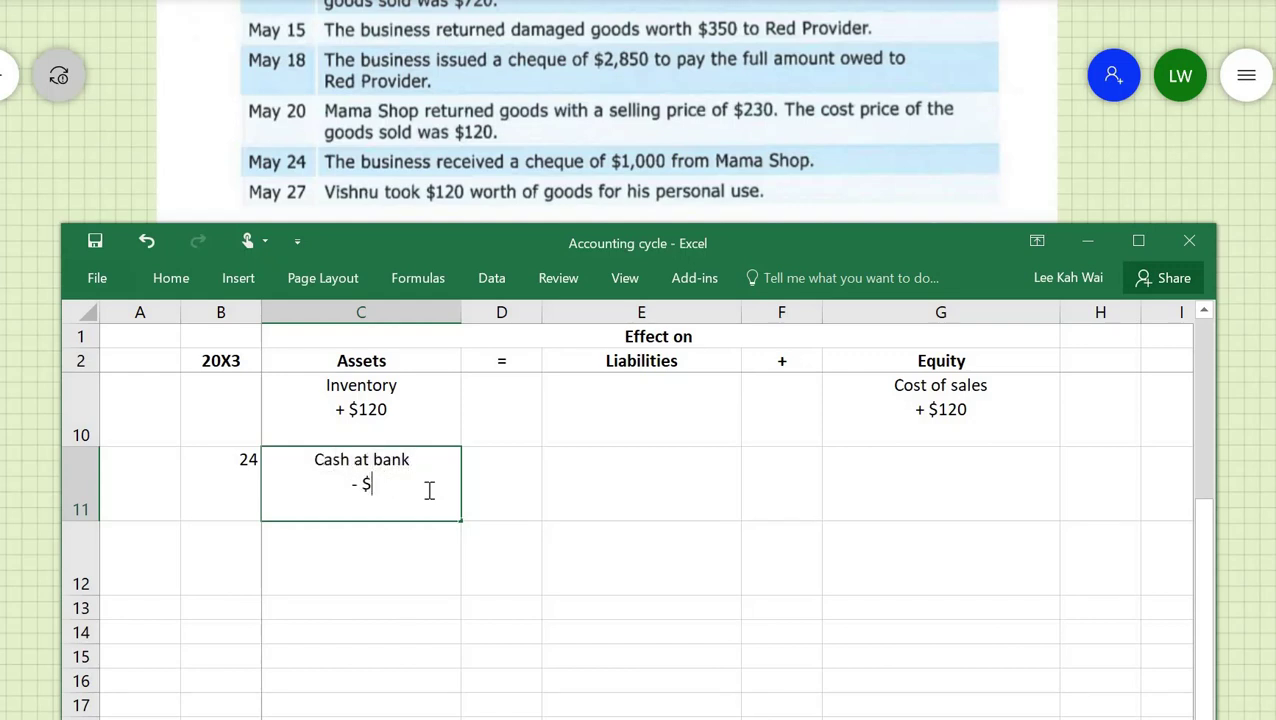
pyautogui.write('+ $1,000')
pyautogui.hotkey('ctrl', 'Return')
pyautogui.click(573, 477)
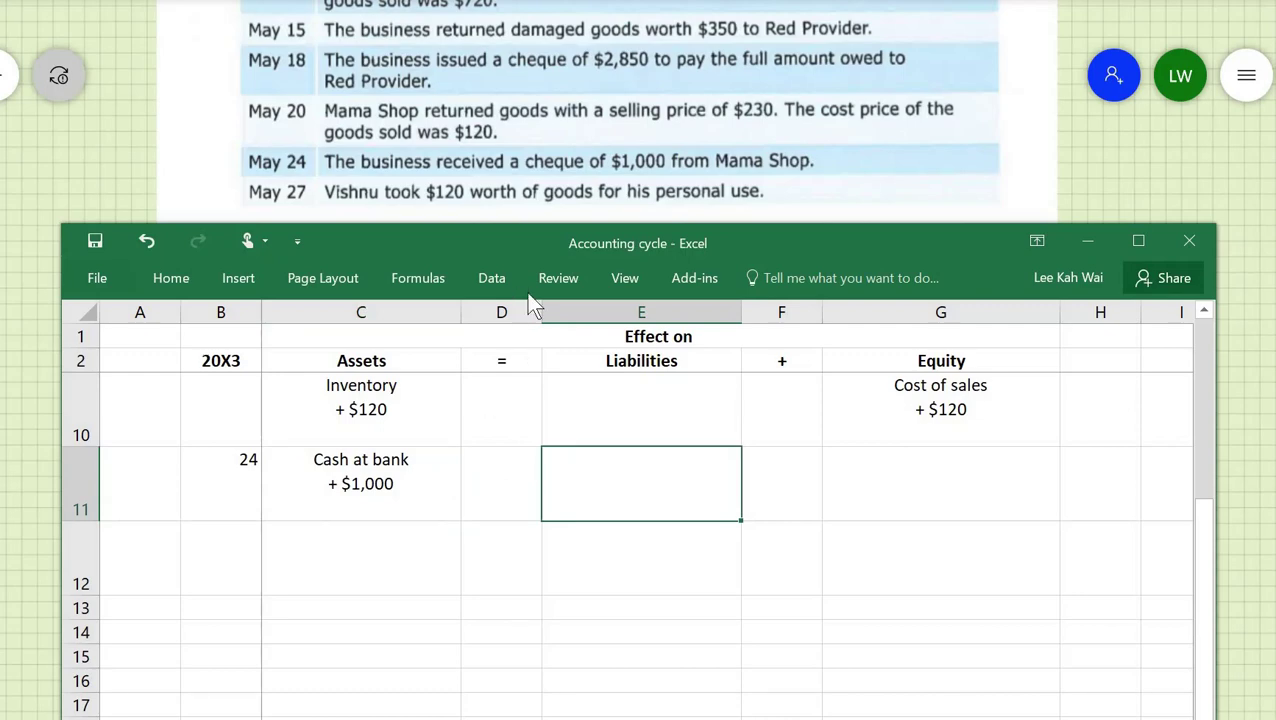
# Enter "Trade receivable - Mama Shop" with "- $1,000" on a new line as the second May 24 asset effect in row 12
pyautogui.click(433, 547)
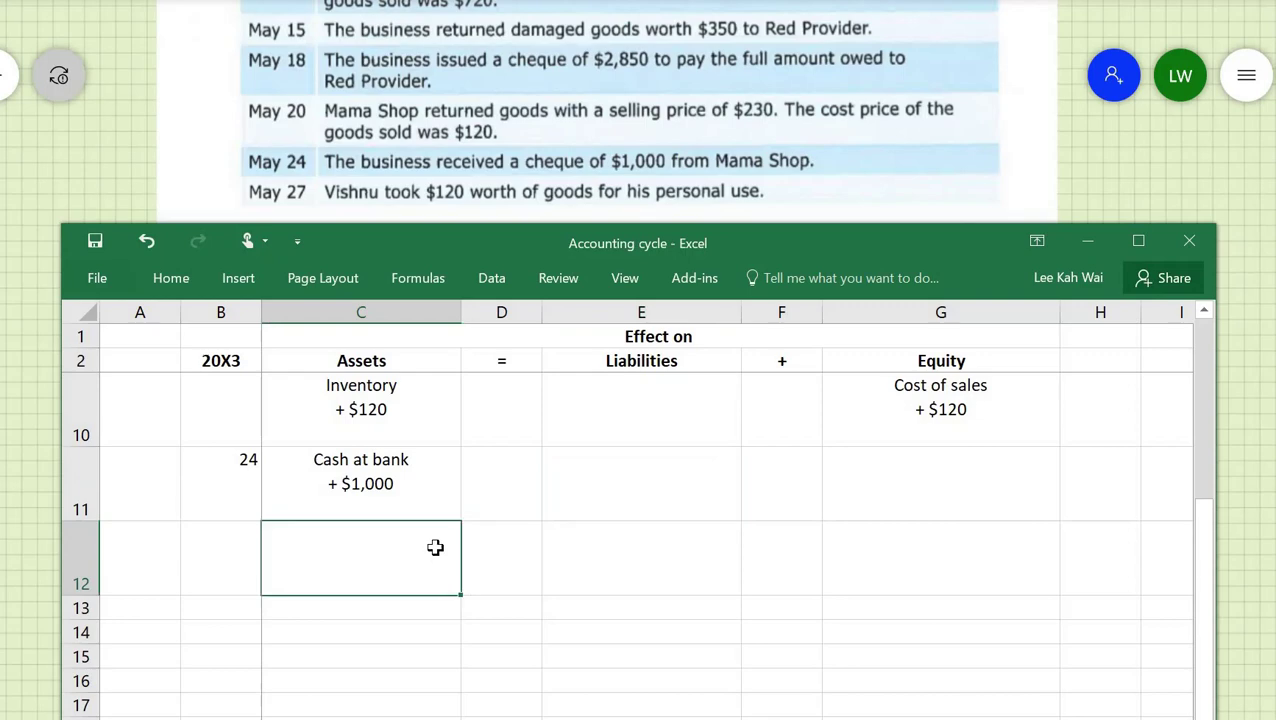
pyautogui.doubleClick(435, 547)
pyautogui.write('Trade rec')
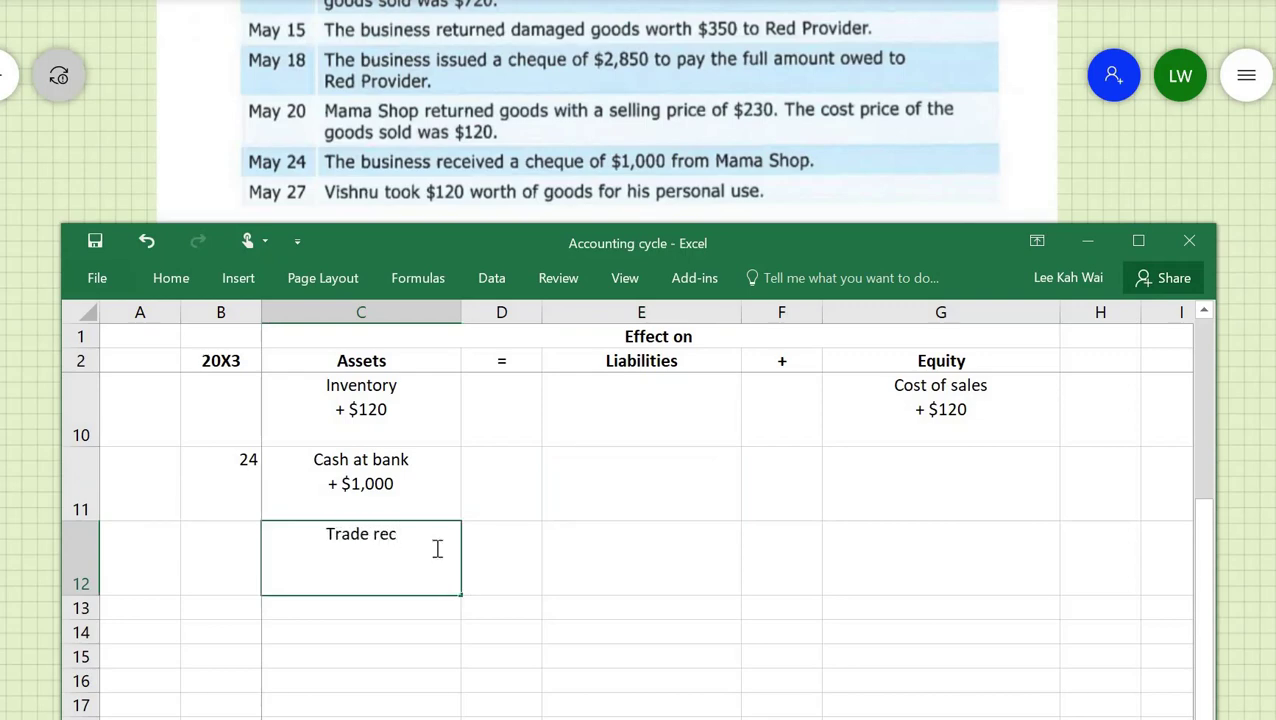
pyautogui.write('eivable - ')
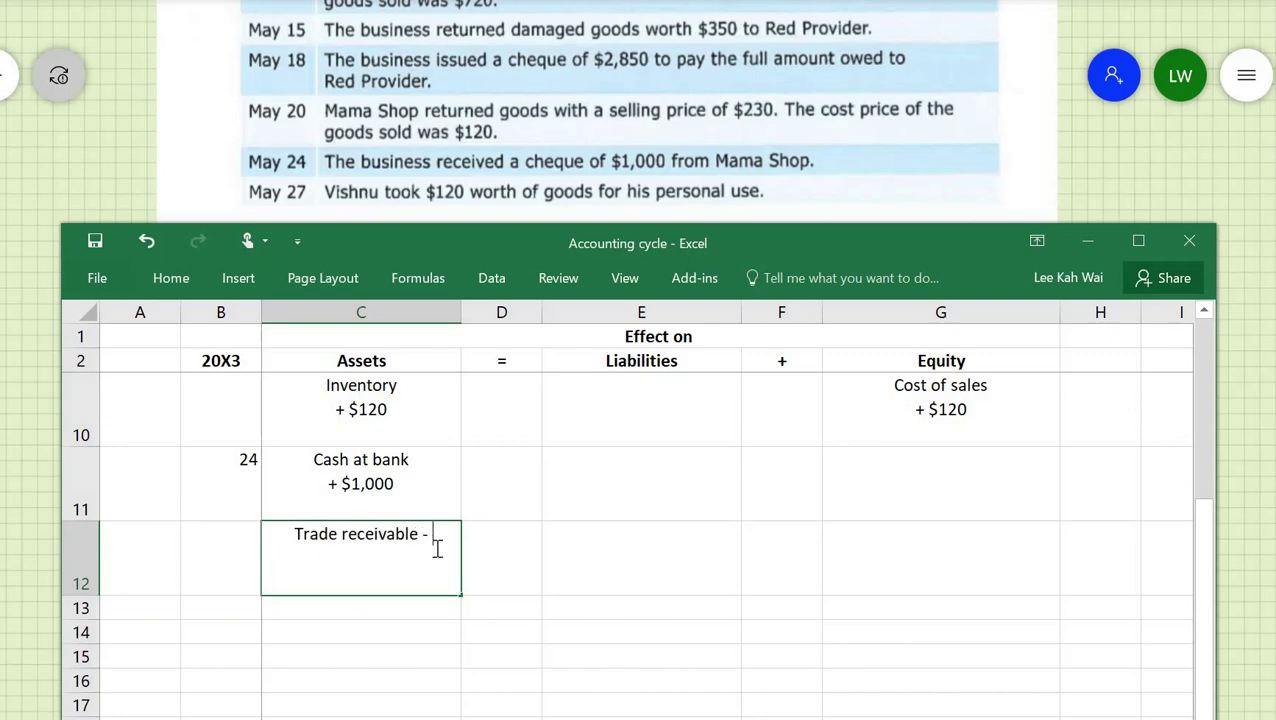
pyautogui.write('Mama Shop')
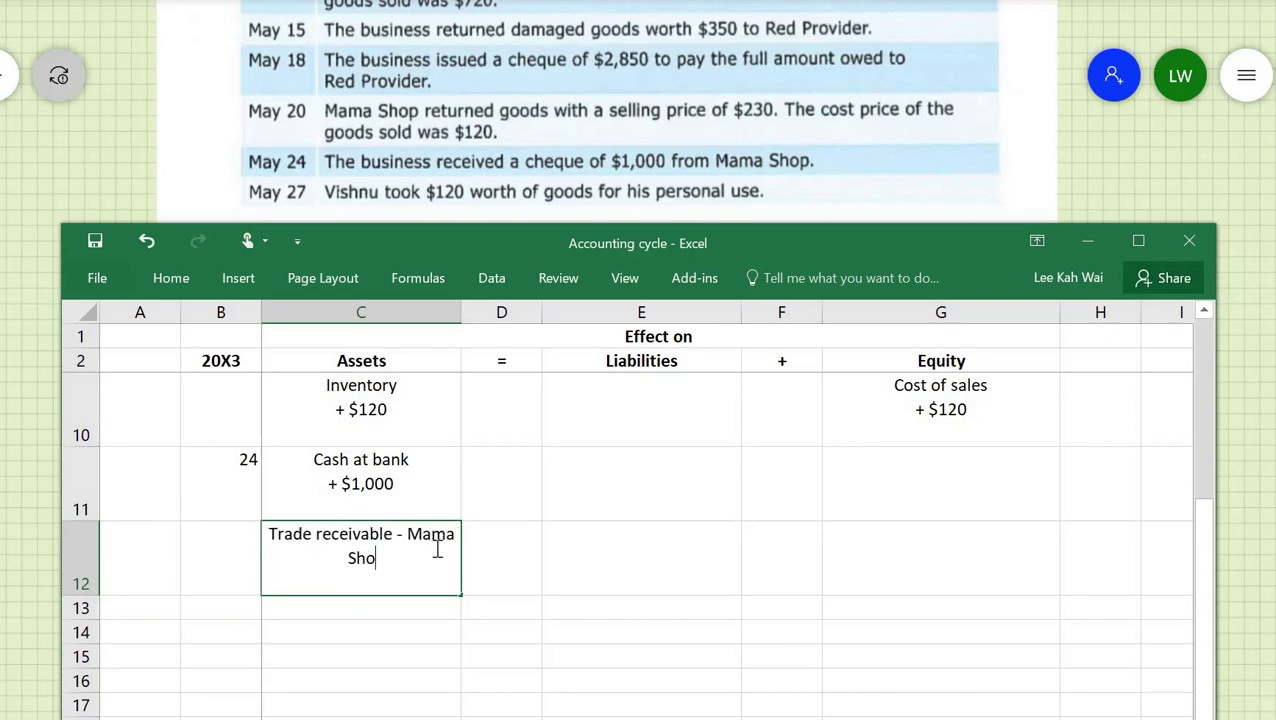
pyautogui.hotkey('alt', 'Return')
pyautogui.write('- $230')
pyautogui.hotkey('shift', 'Left')
pyautogui.hotkey('shift', 'Left')
pyautogui.hotkey('shift', 'Left')
pyautogui.hotkey('shift', 'Left')
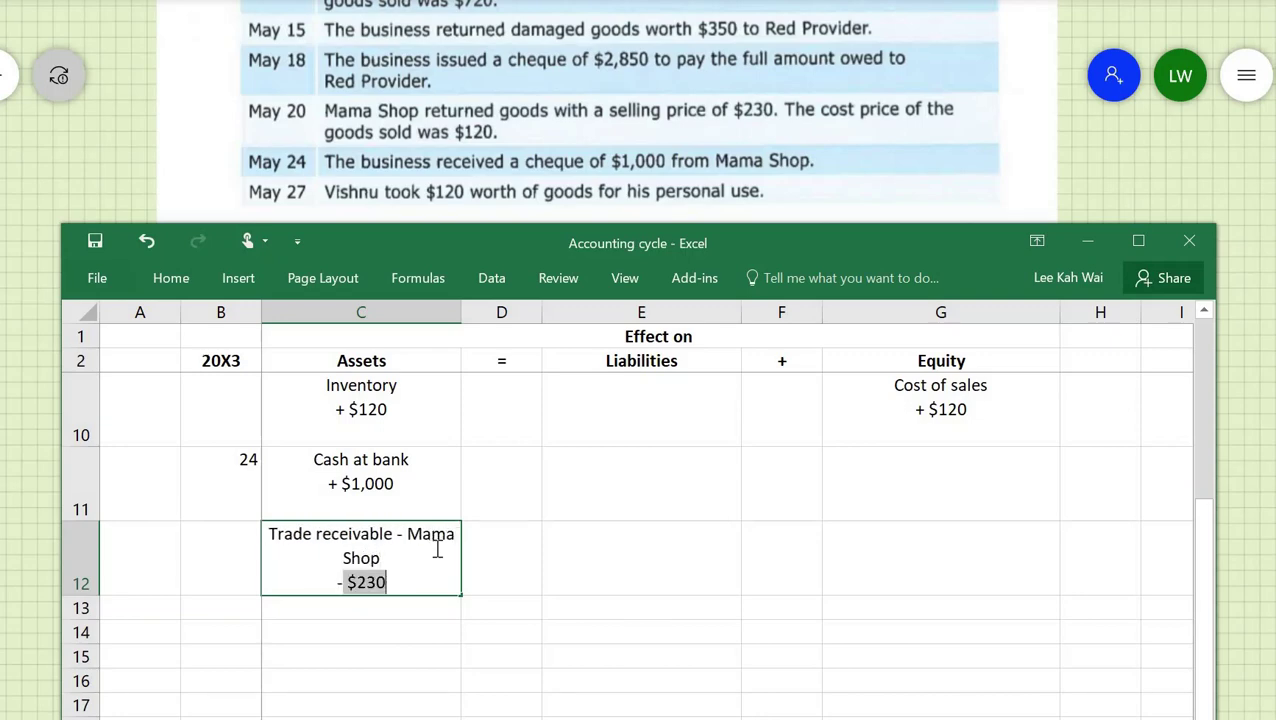
pyautogui.write('$1,000')
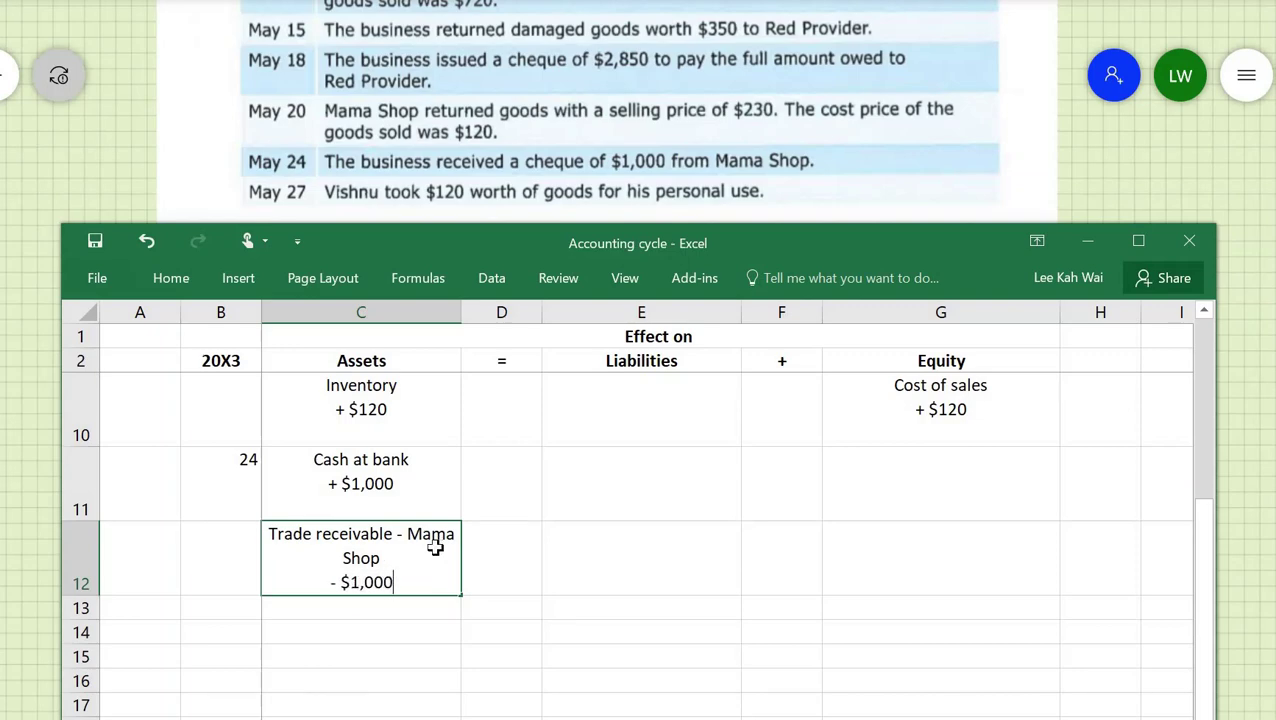
# Enter "No effect" as both the liability effect and the equity effect in row 12
pyautogui.press('Tab')
pyautogui.press('Tab')
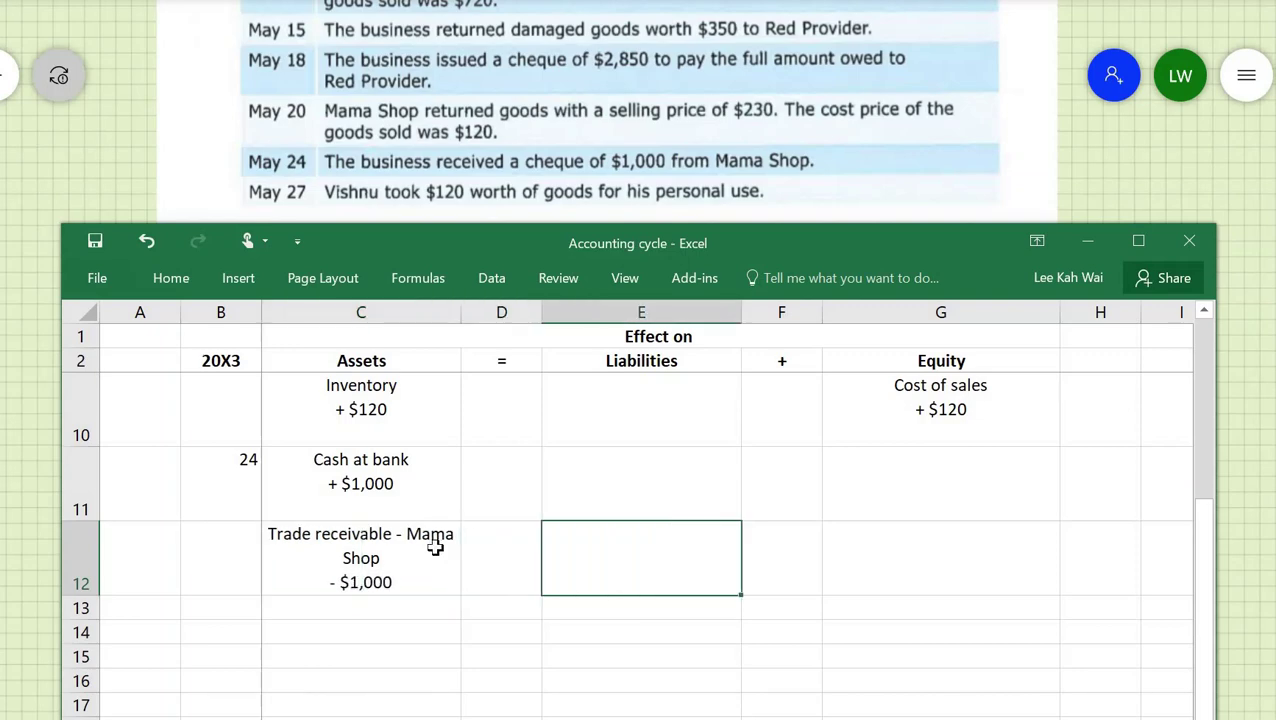
pyautogui.write('No effect')
pyautogui.press('Tab')
pyautogui.press('Tab')
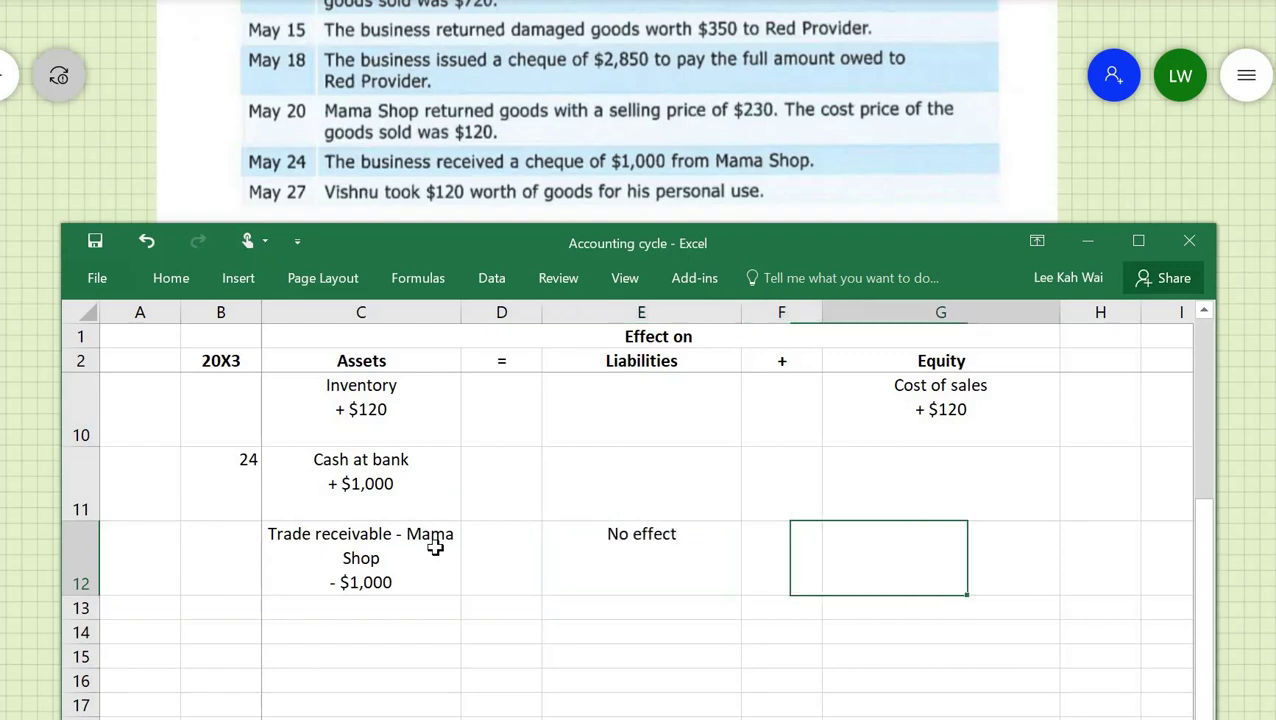
pyautogui.write('No effect')
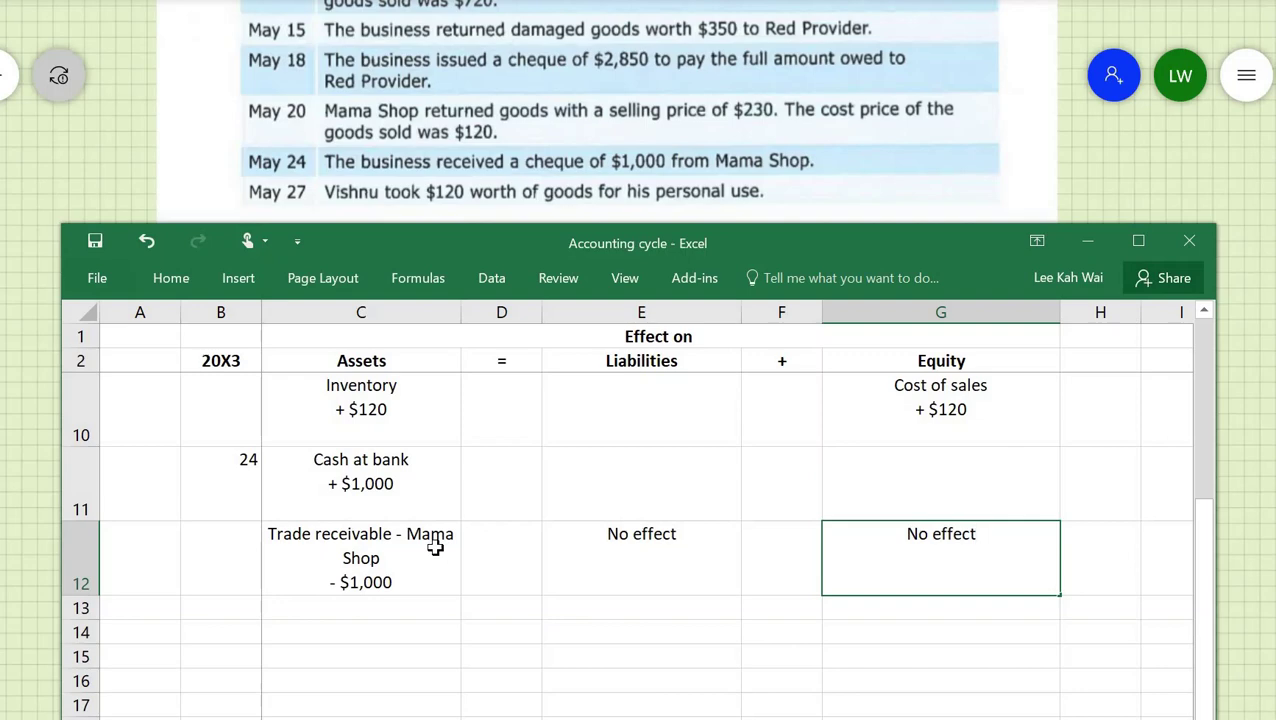
pyautogui.press('Return')
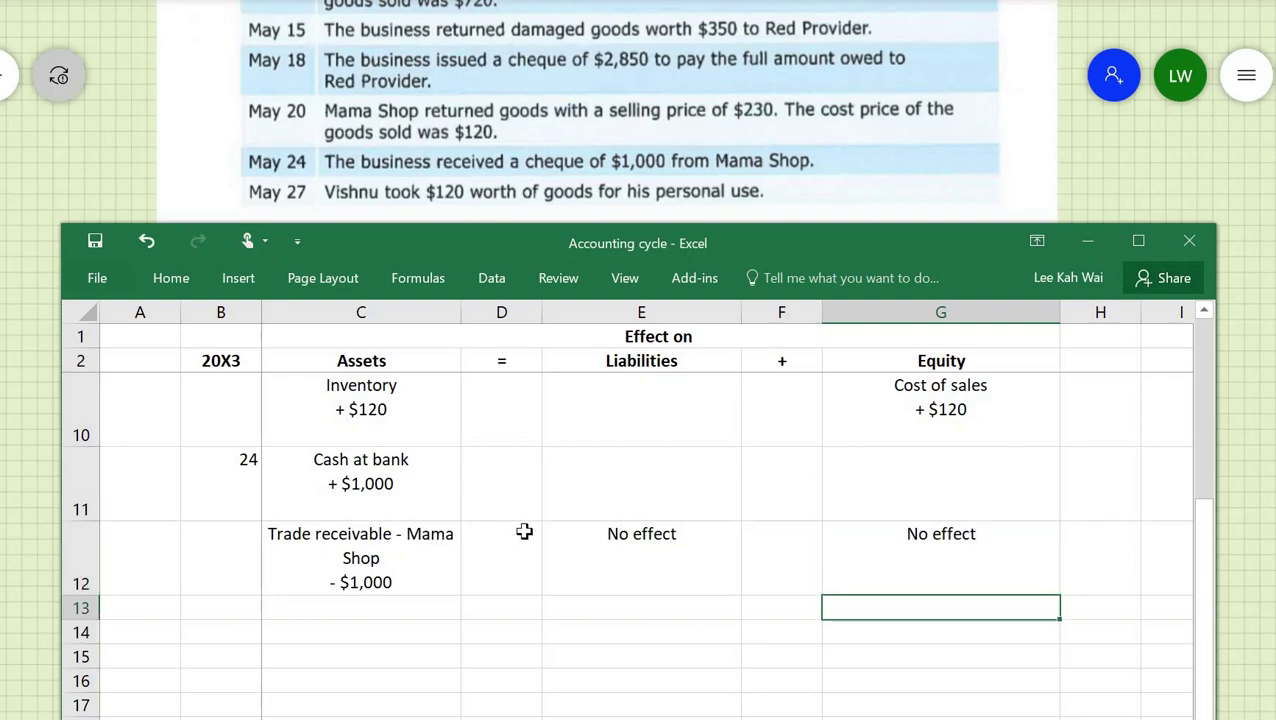
# Enter "No effect" as the liability effect of the May 20 transaction in row 10
pyautogui.click(643, 416)
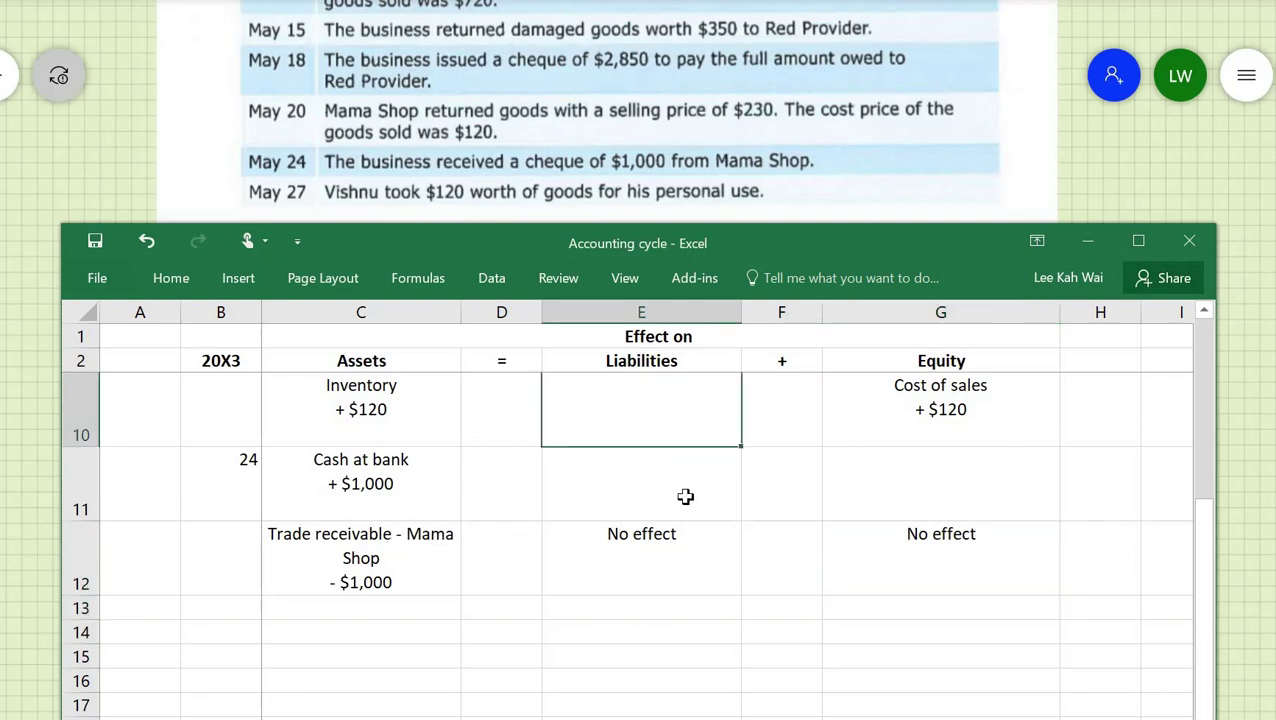
pyautogui.write('No effect')
pyautogui.press('Return')
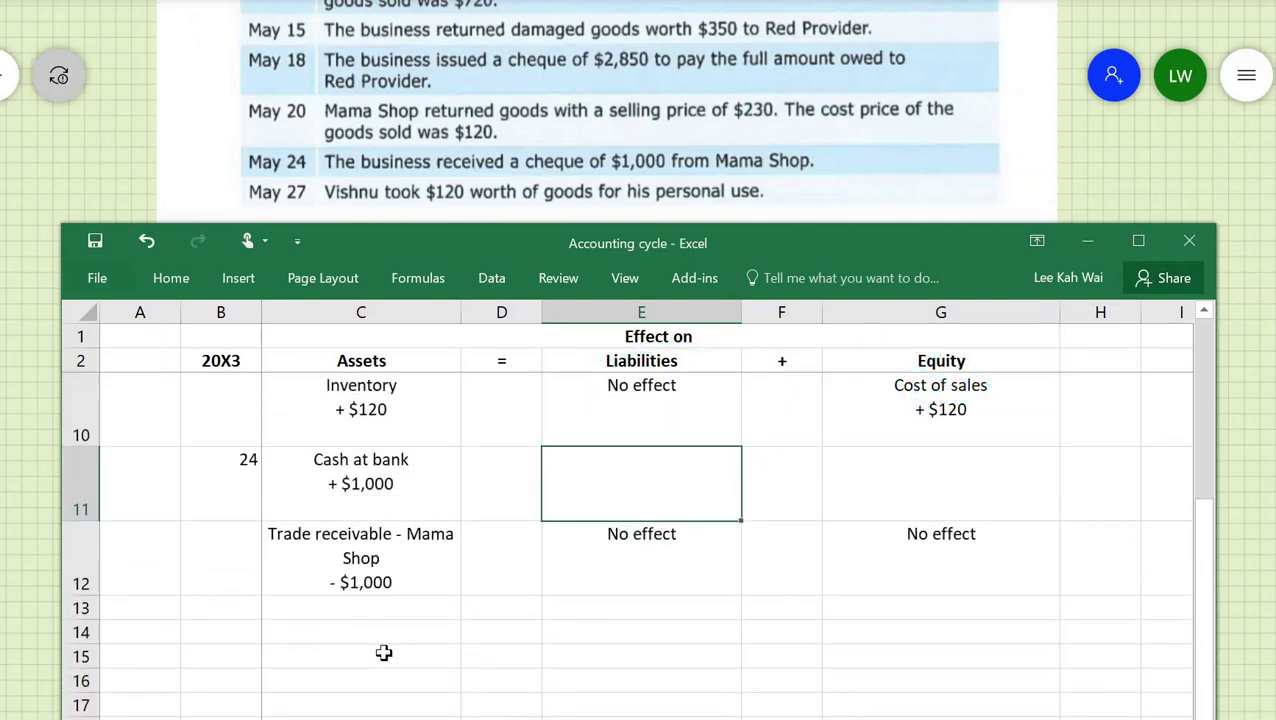
# Date row 13 as 27 for the transaction where goods were taken for personal use
pyautogui.press('Down')
pyautogui.press('Down')
pyautogui.press('Left')
pyautogui.press('Left')
pyautogui.press('Left')
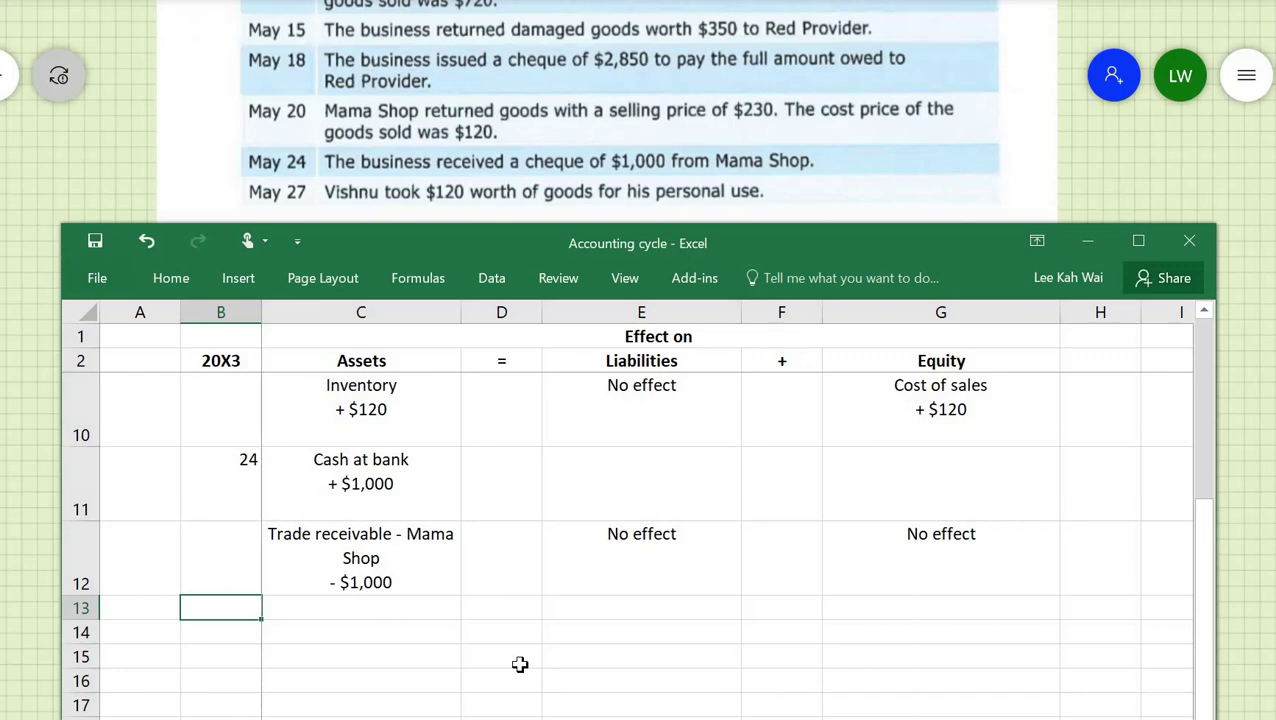
pyautogui.write('27')
pyautogui.press('Tab')
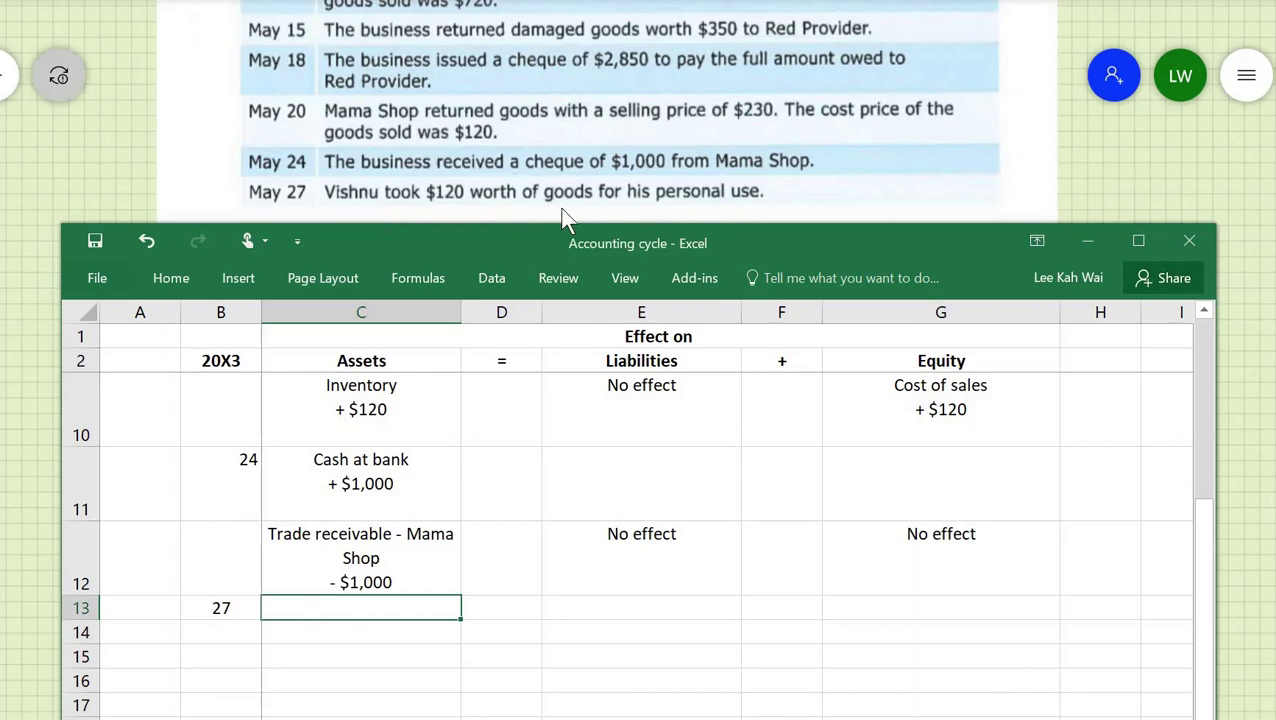
# Enter "Inventory" with "- $120" on a new line as the May 27 asset effect in row 13
pyautogui.doubleClick(415, 613)
pyautogui.write('Inventory')
pyautogui.hotkey('alt', 'Return')
pyautogui.write('- $')
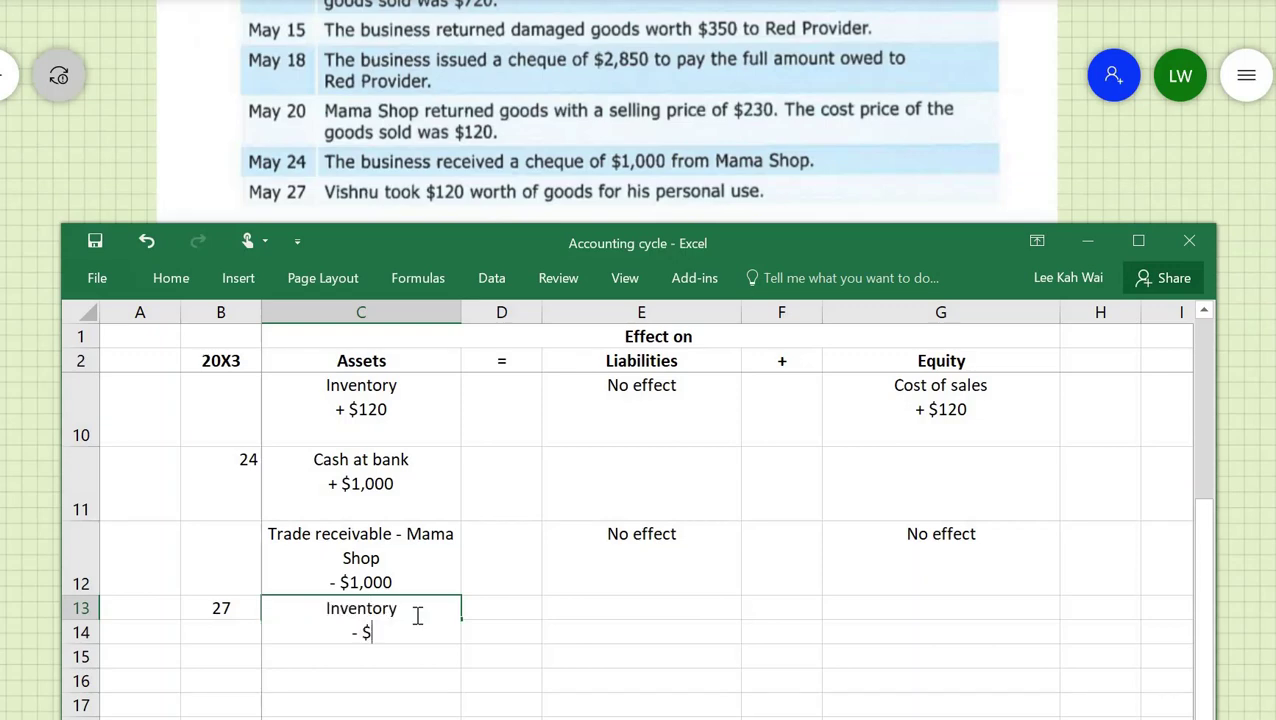
pyautogui.write('120')
pyautogui.hotkey('ctrl', 'Return')
# Enter "No effect" as the liability effect of the May 27 transaction in row 13
pyautogui.press('Right')
pyautogui.press('Right')
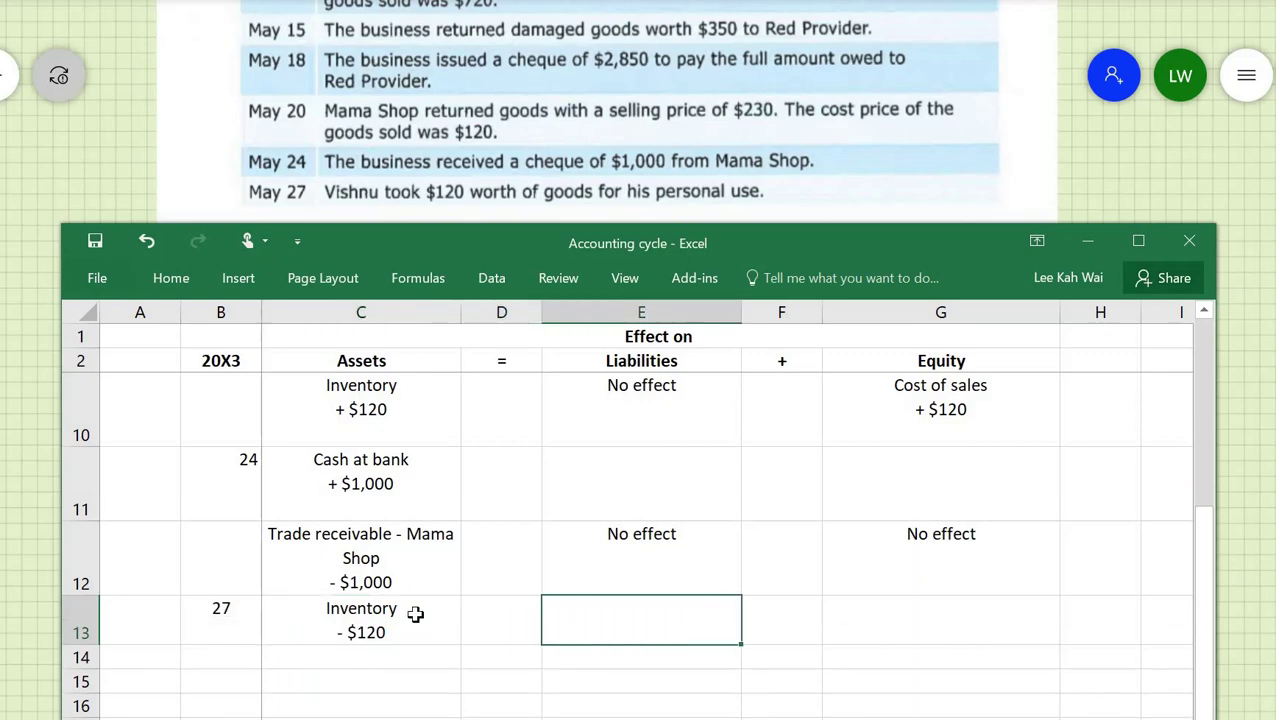
pyautogui.write('No effect')
pyautogui.press('Tab')
# Enter "Drawings" with "- $120" on a new line as the May 27 equity effect in row 13
pyautogui.press('Right')
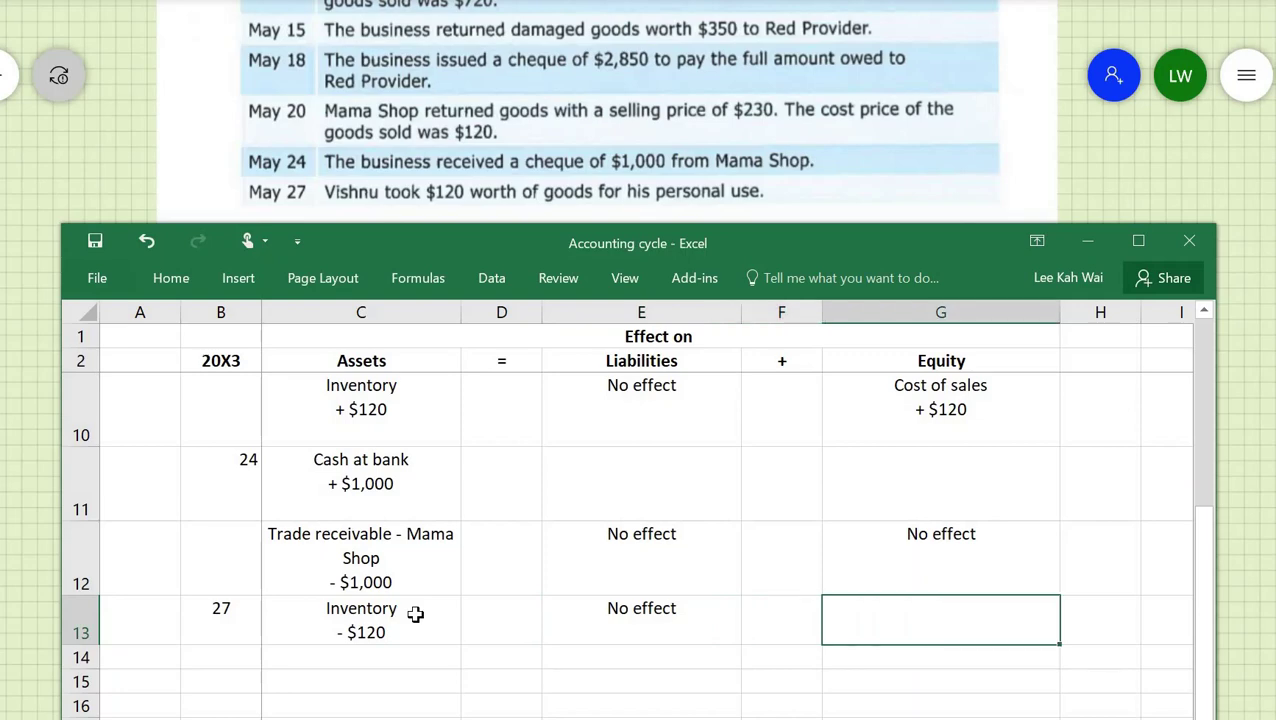
pyautogui.write('Drawings')
pyautogui.hotkey('alt', 'Return')
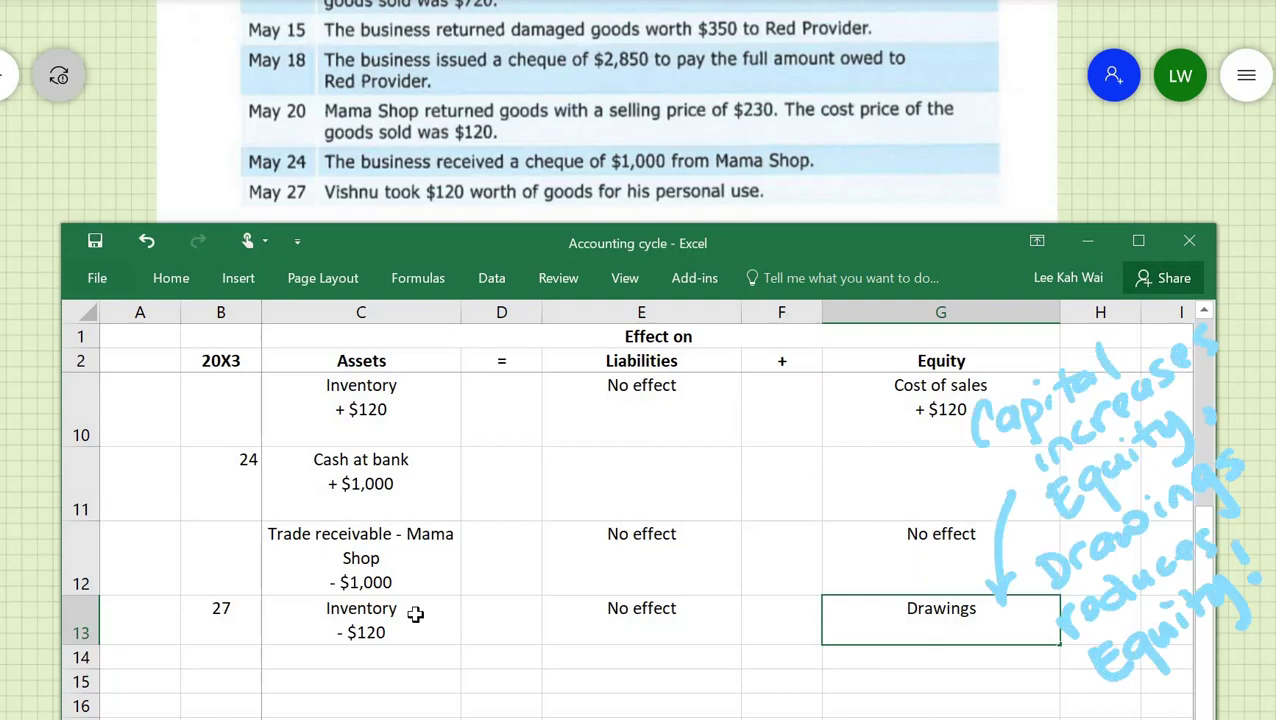
pyautogui.write('- $')
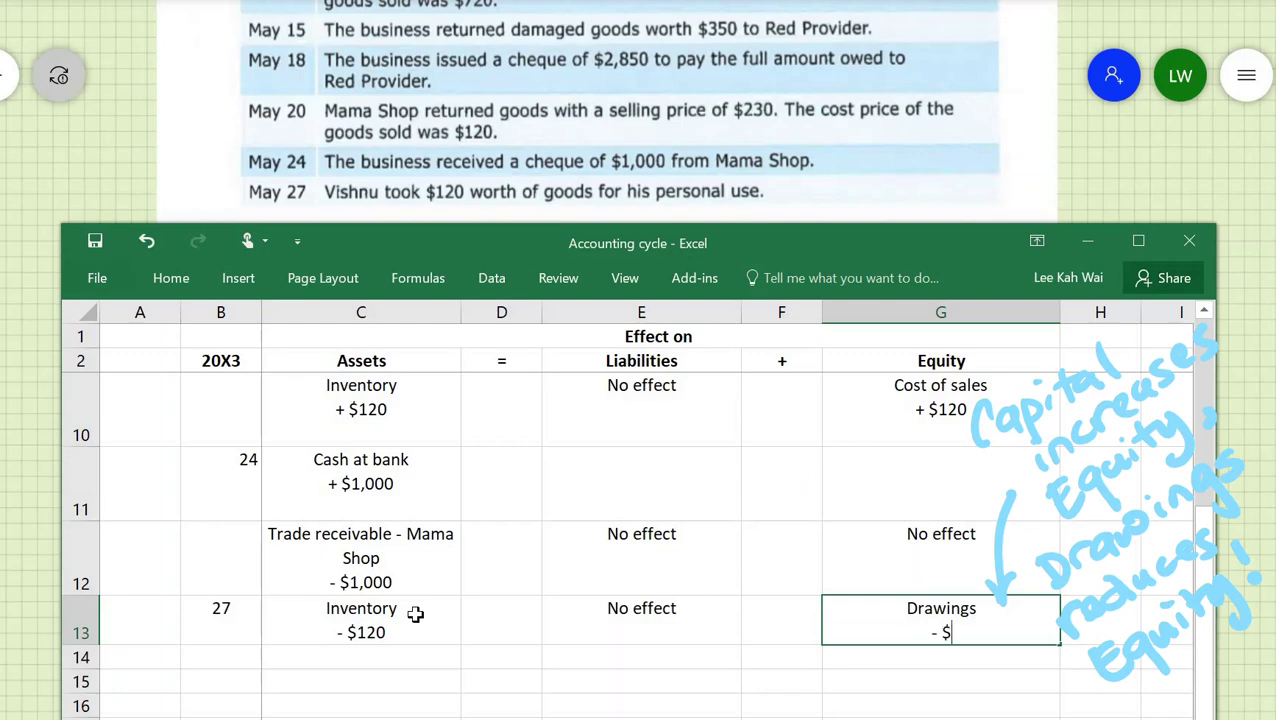
pyautogui.write('120')
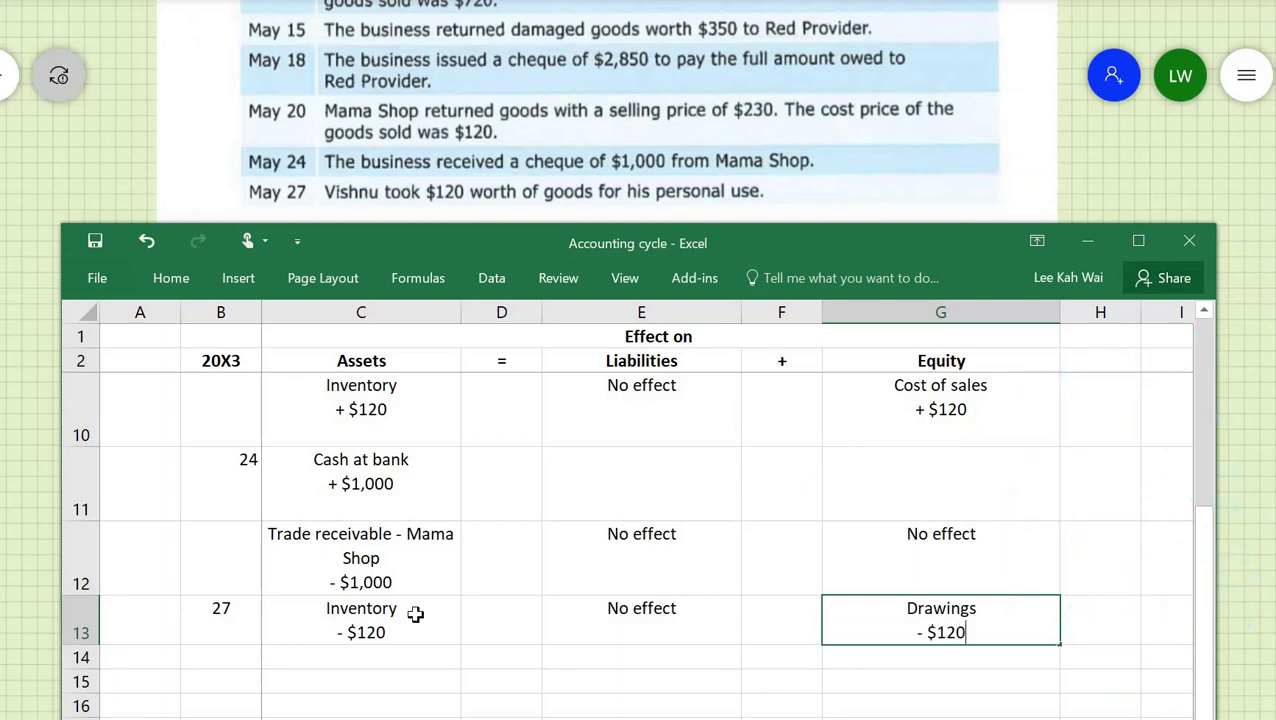
pyautogui.press('Return')
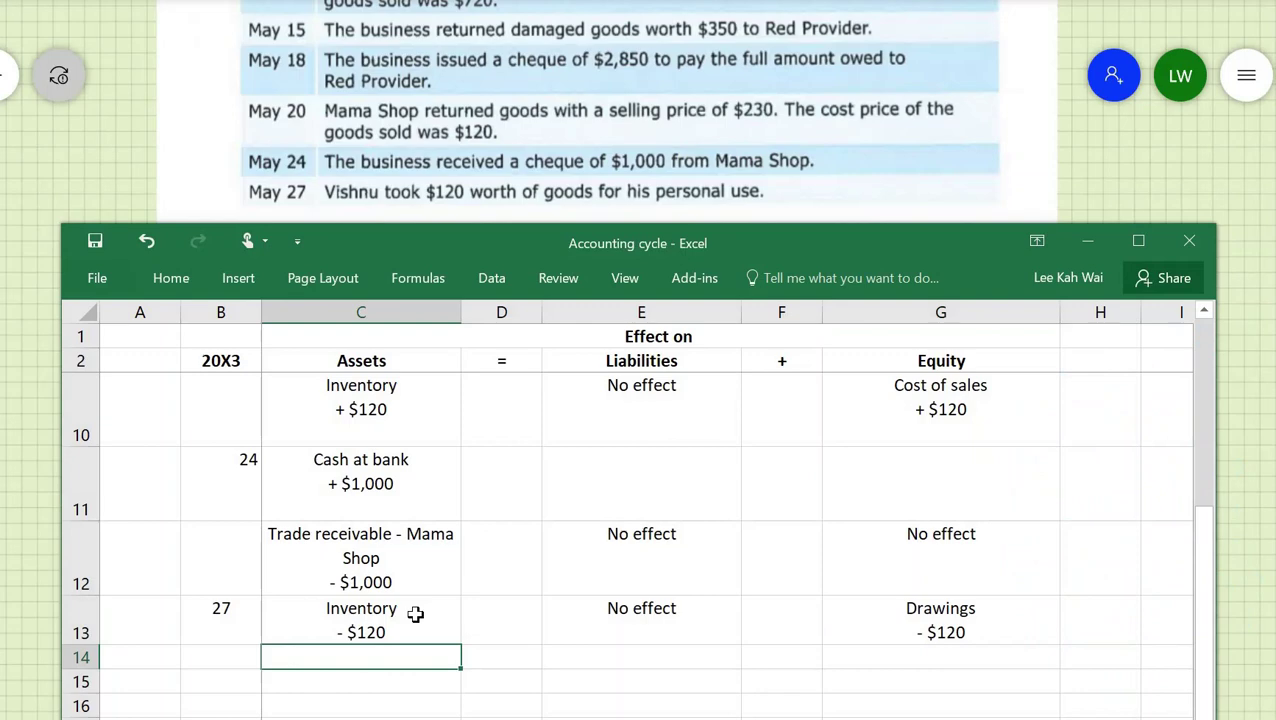